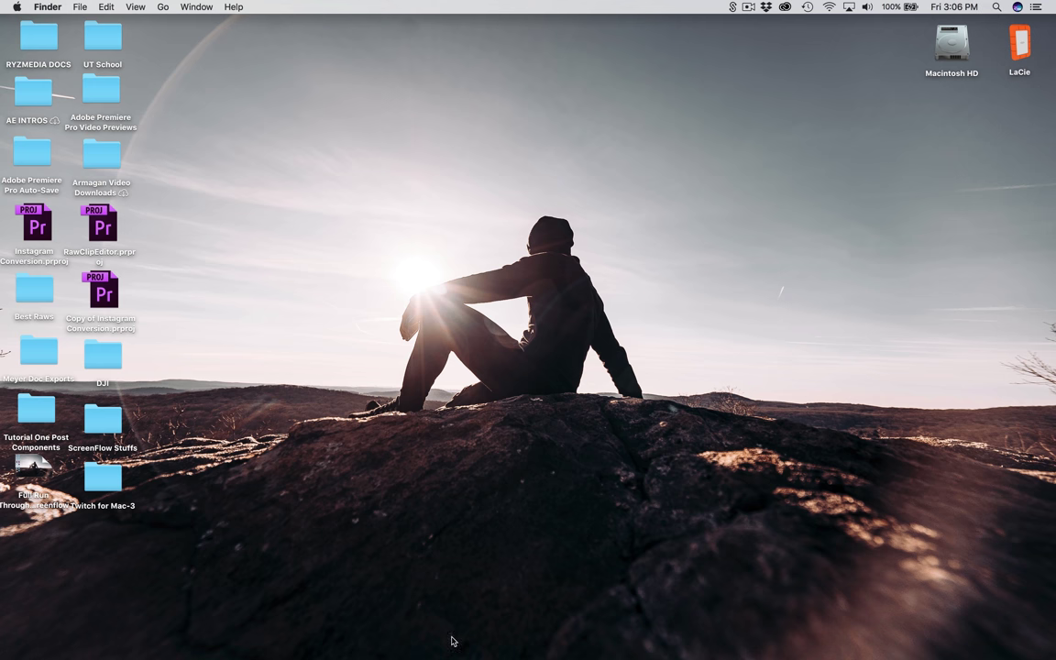
- Launch Premiere Pro and set up a new project named "Adobe Premiere Pro Crash Course"
{"action": "mouse_move", "coordinate": [506, 646]}
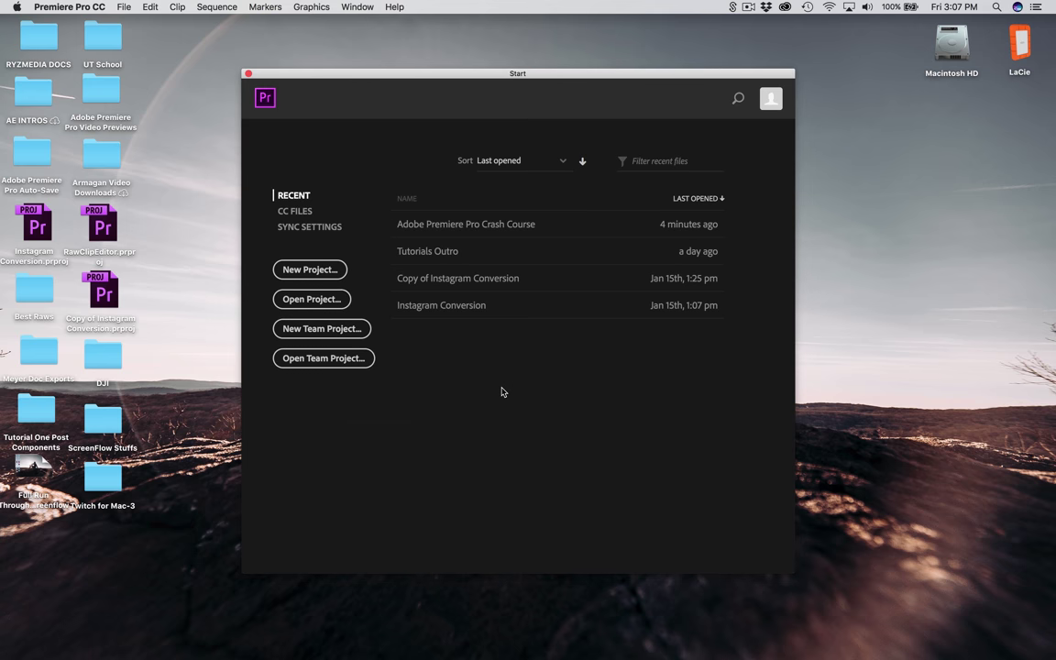
{"action": "left_click", "coordinate": [310, 269]}
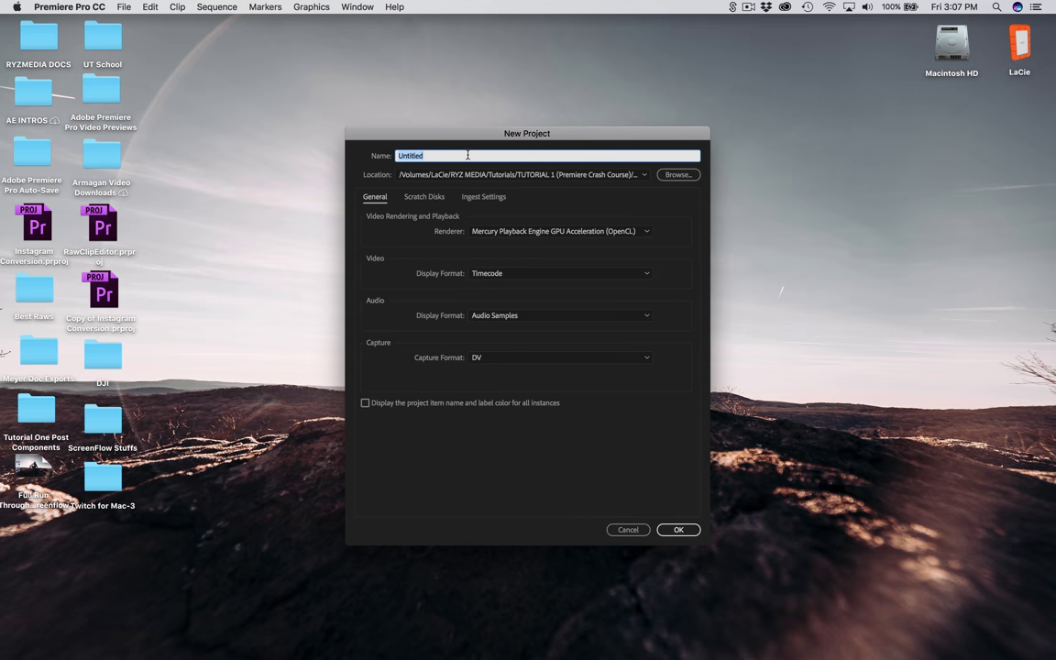
{"action": "type", "text": "Adobe Premiere Pro Crash Course"}
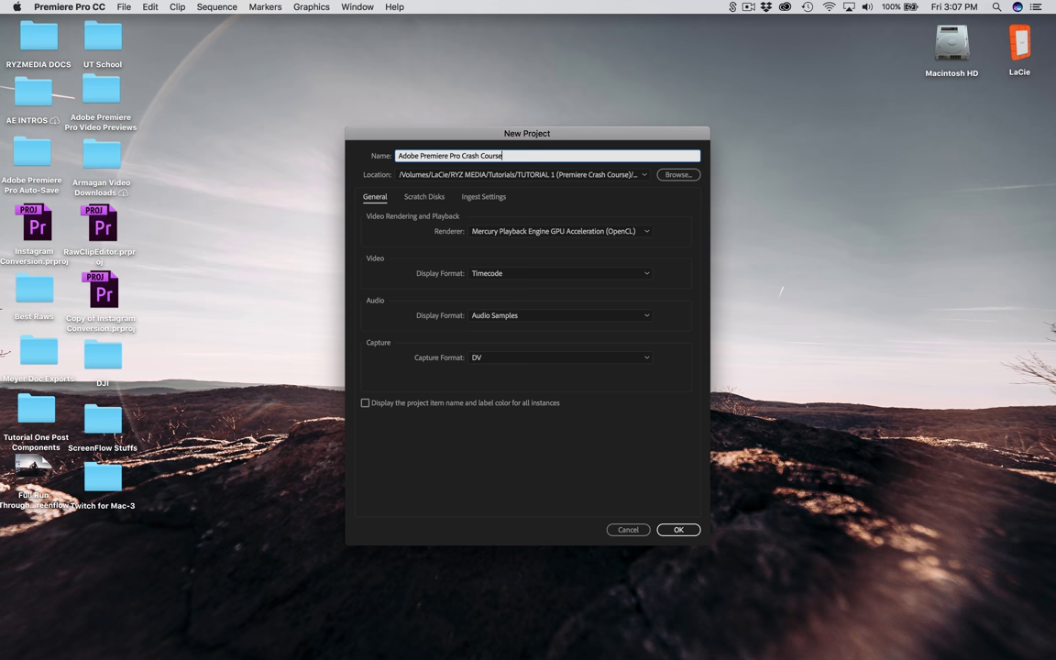
- Create the project in LaCie's RYZ MEDIA/Tutorials/TUTORIAL 1 (Premiere Crash Course)/Project File folder, overwriting the existing project
{"action": "left_click", "coordinate": [679, 174]}
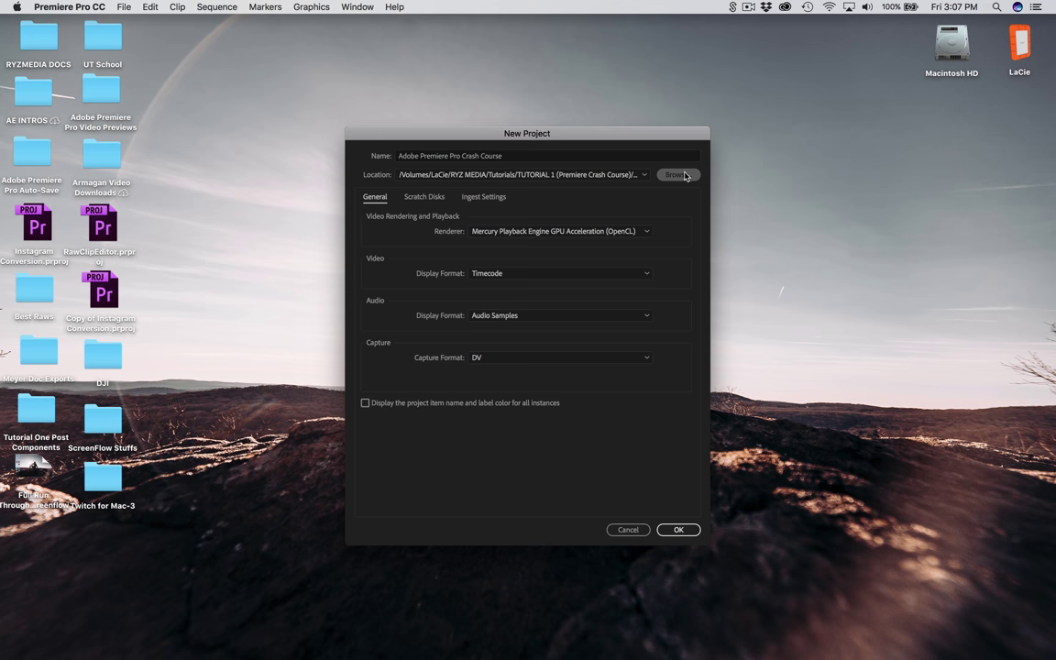
{"action": "scroll", "coordinate": [419, 367], "scroll_direction": "down", "scroll_amount": 3}
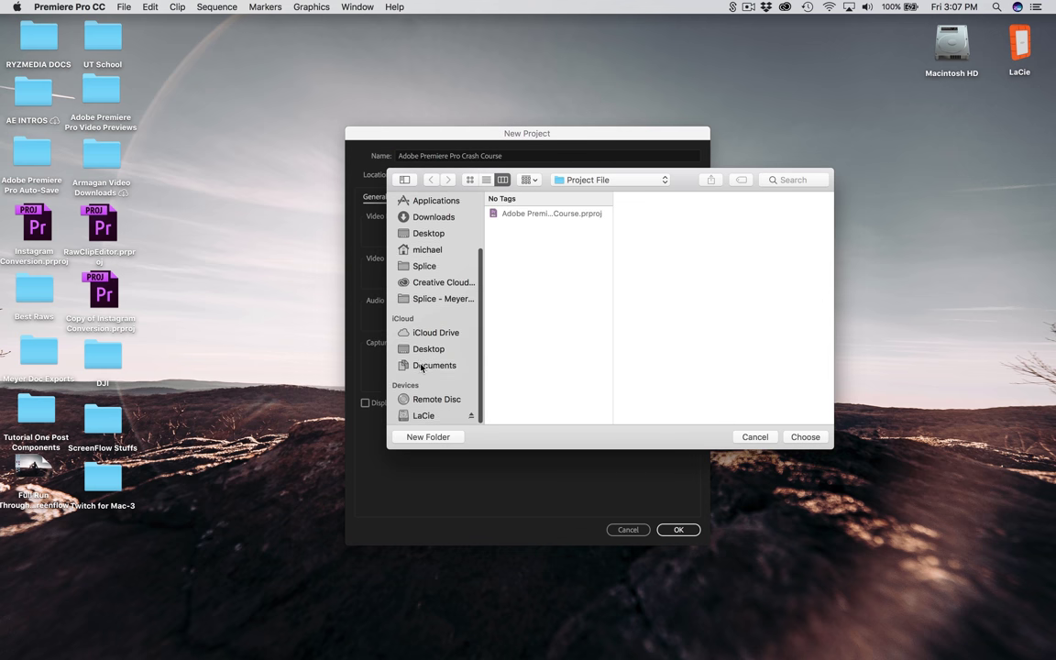
{"action": "left_click", "coordinate": [412, 417]}
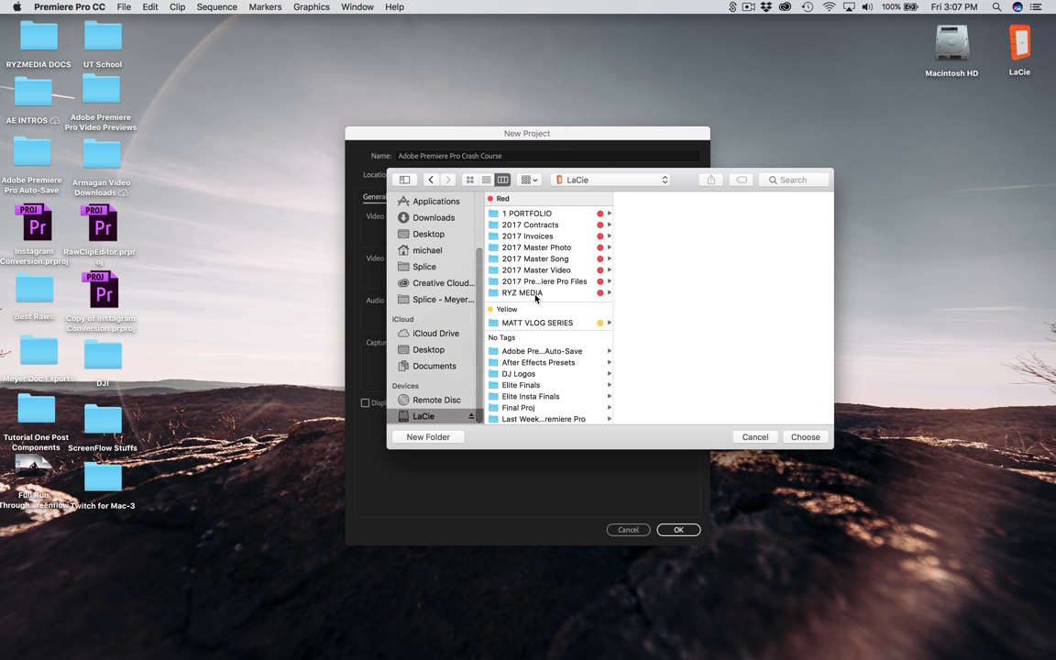
{"action": "left_click", "coordinate": [536, 293]}
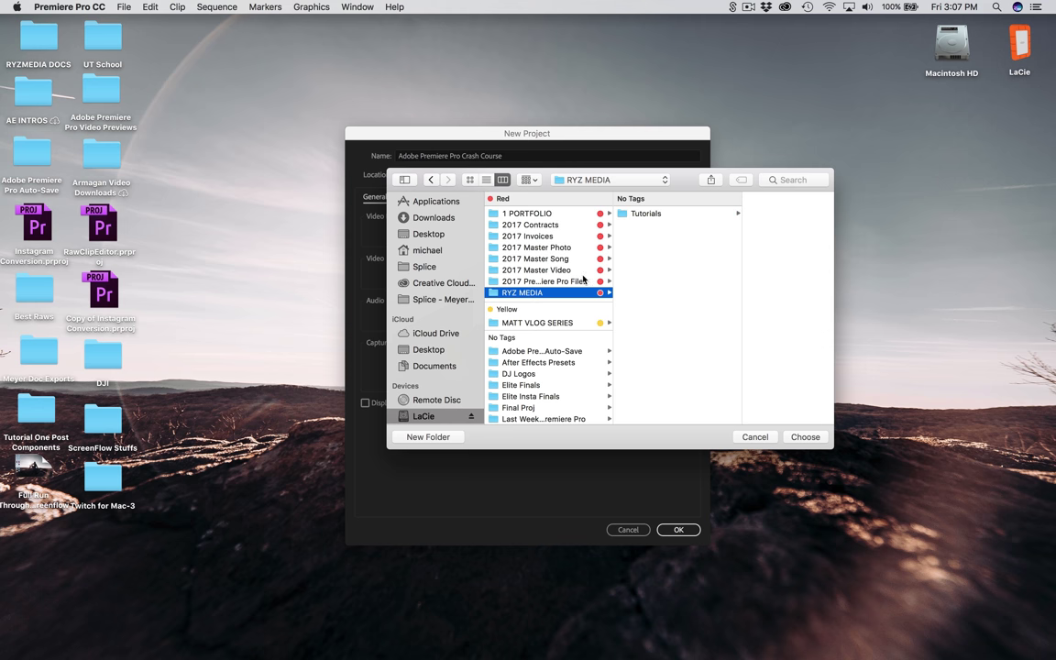
{"action": "left_click", "coordinate": [660, 213]}
{"action": "left_click", "coordinate": [724, 214]}
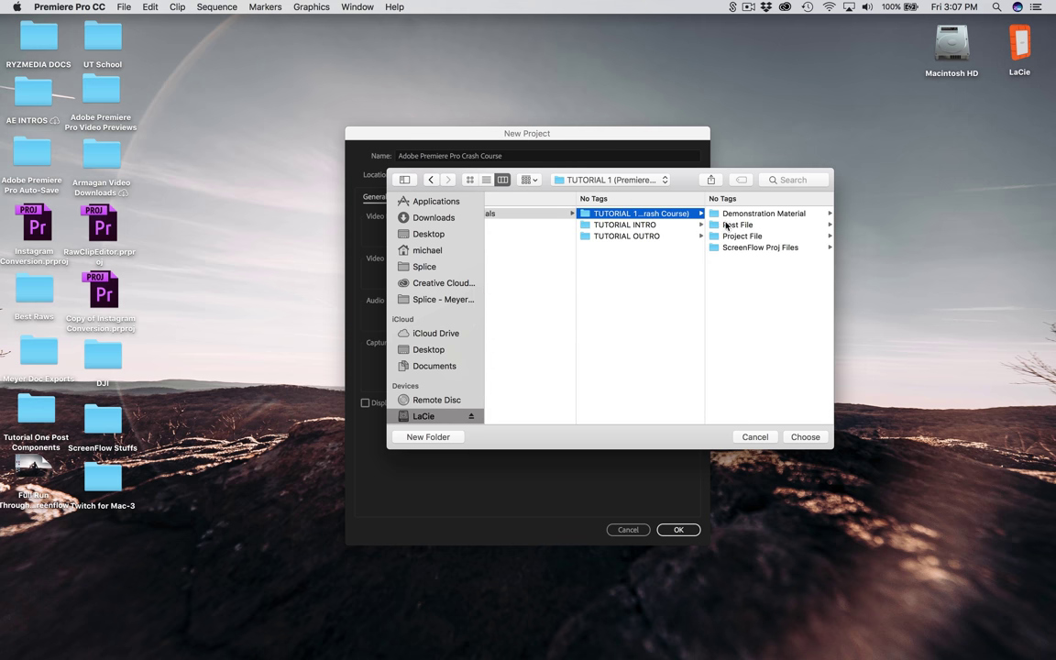
{"action": "left_click", "coordinate": [729, 236]}
{"action": "left_click", "coordinate": [804, 436]}
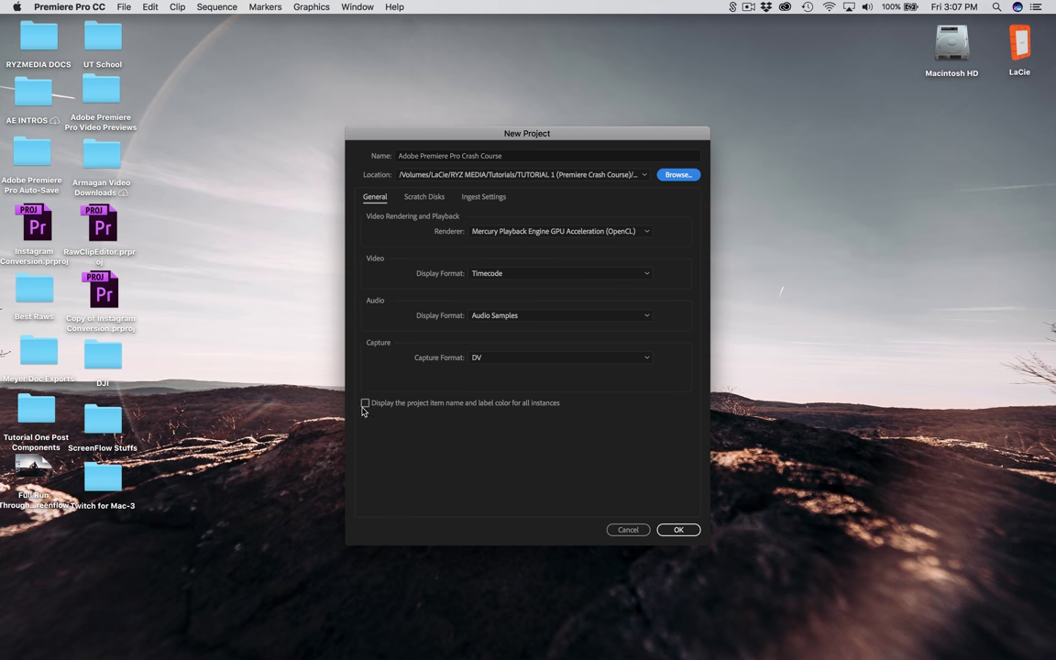
{"action": "left_click", "coordinate": [677, 529]}
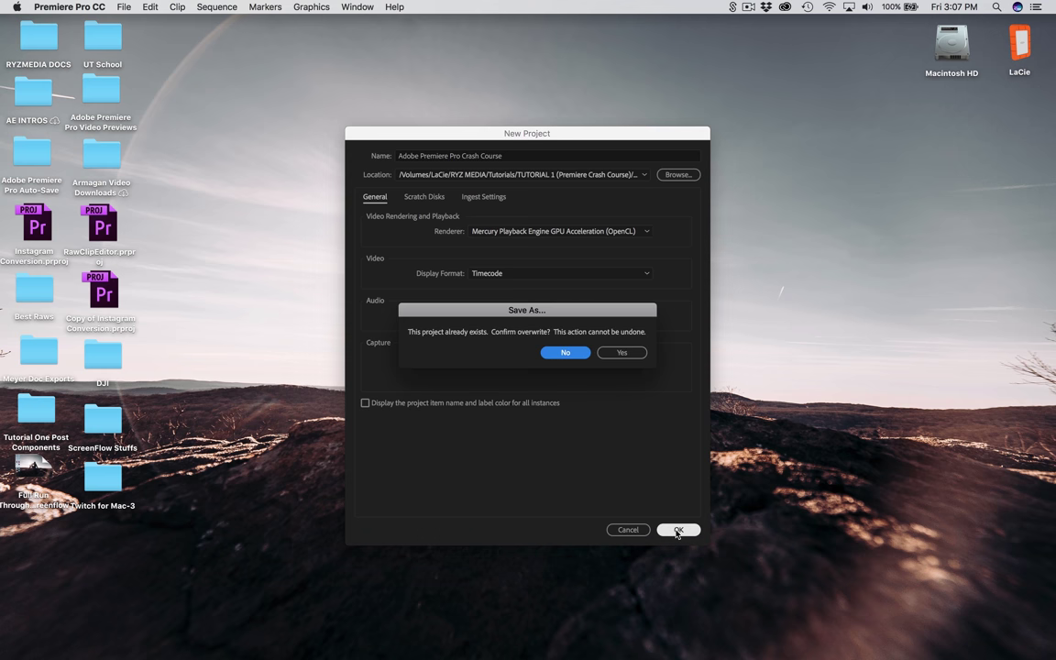
{"action": "left_click", "coordinate": [619, 355]}
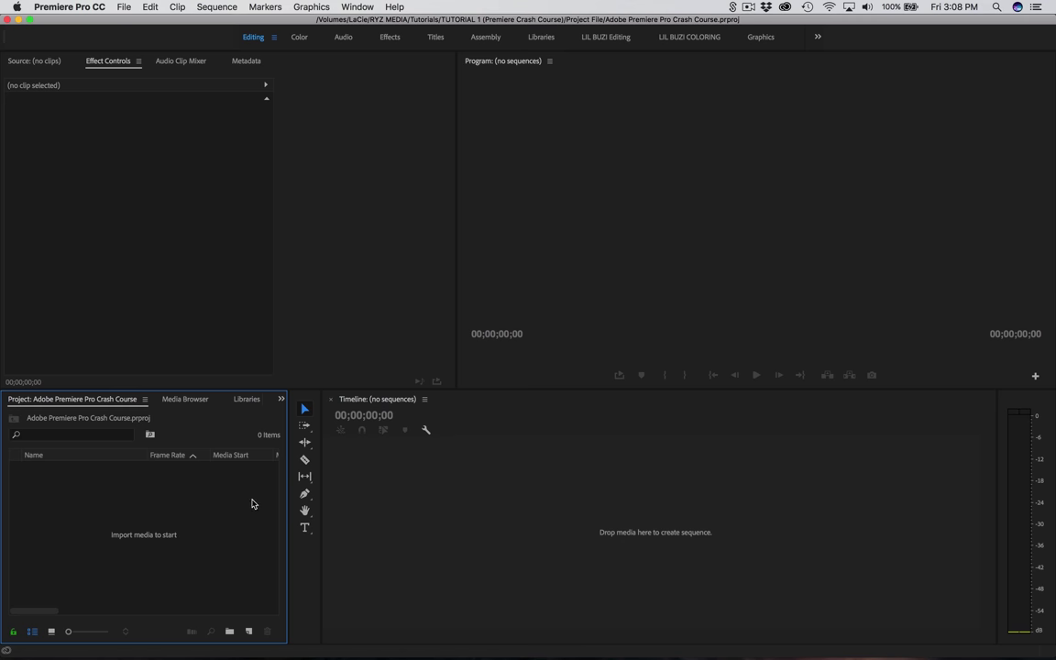
- Enlarge the project media area in the workspace by making it both wider and taller
{"action": "left_click_drag", "start_coordinate": [289, 534], "coordinate": [415, 544]}
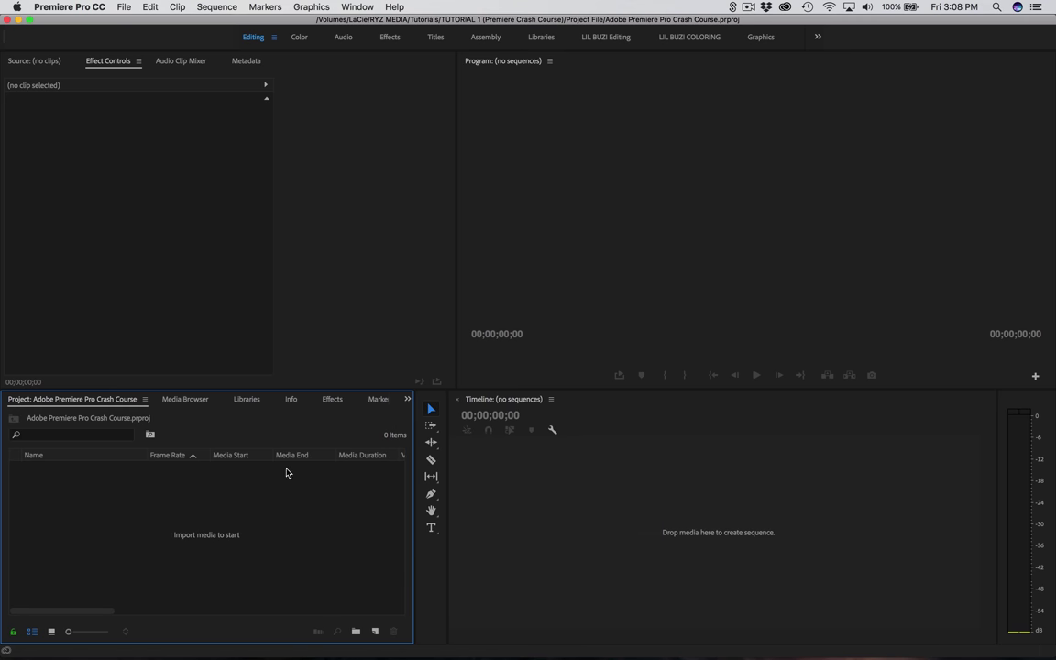
{"action": "left_click_drag", "start_coordinate": [215, 389], "coordinate": [218, 328]}
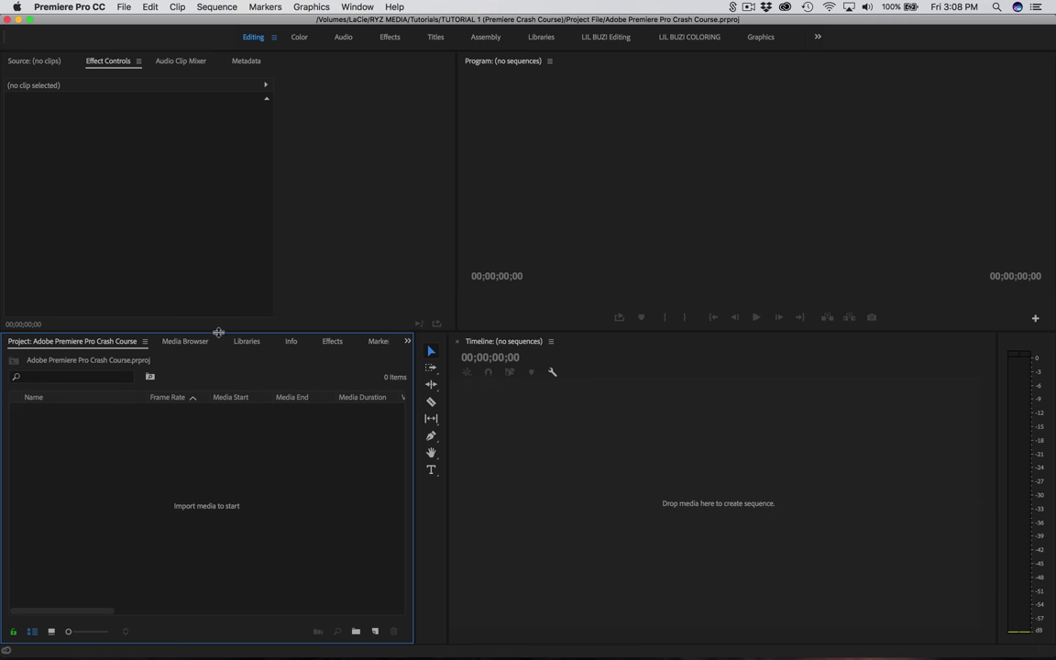
- Import C0088.MP4 and GHAD1135.MP4 from TUTORIAL 1's Demonstration Material/Video folder on the LaCie drive
{"action": "double_click", "coordinate": [152, 507]}
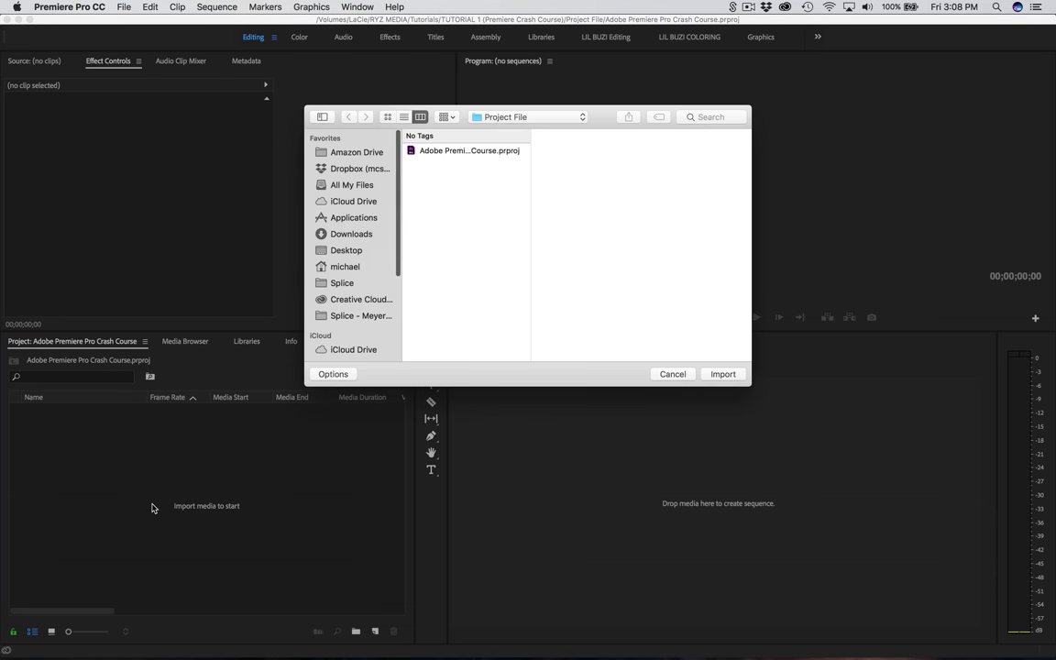
{"action": "left_click", "coordinate": [672, 376]}
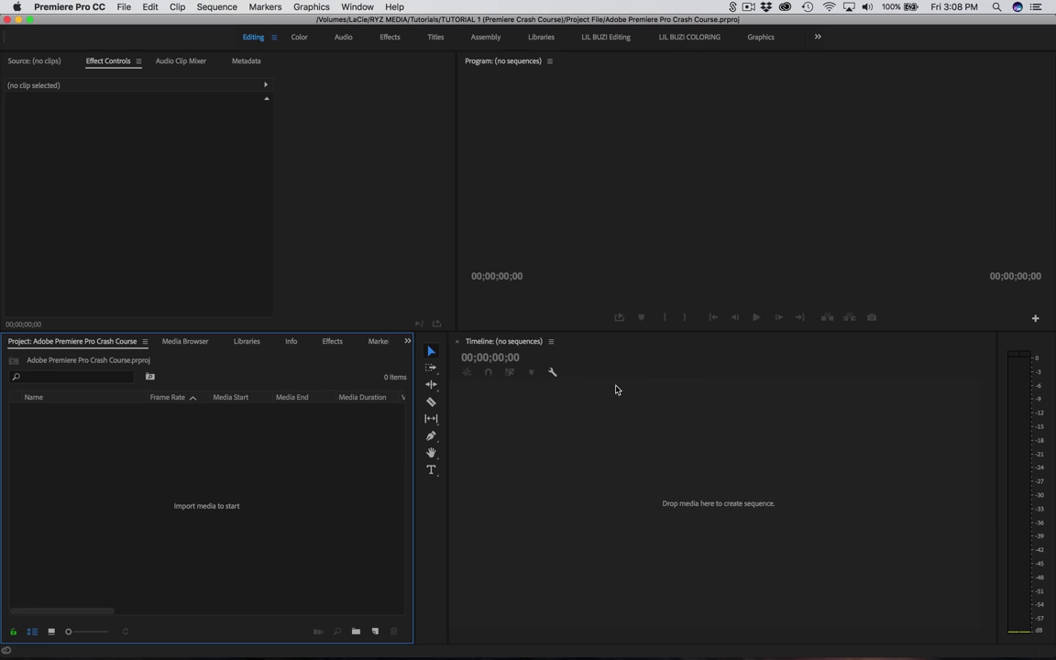
{"action": "double_click", "coordinate": [143, 481]}
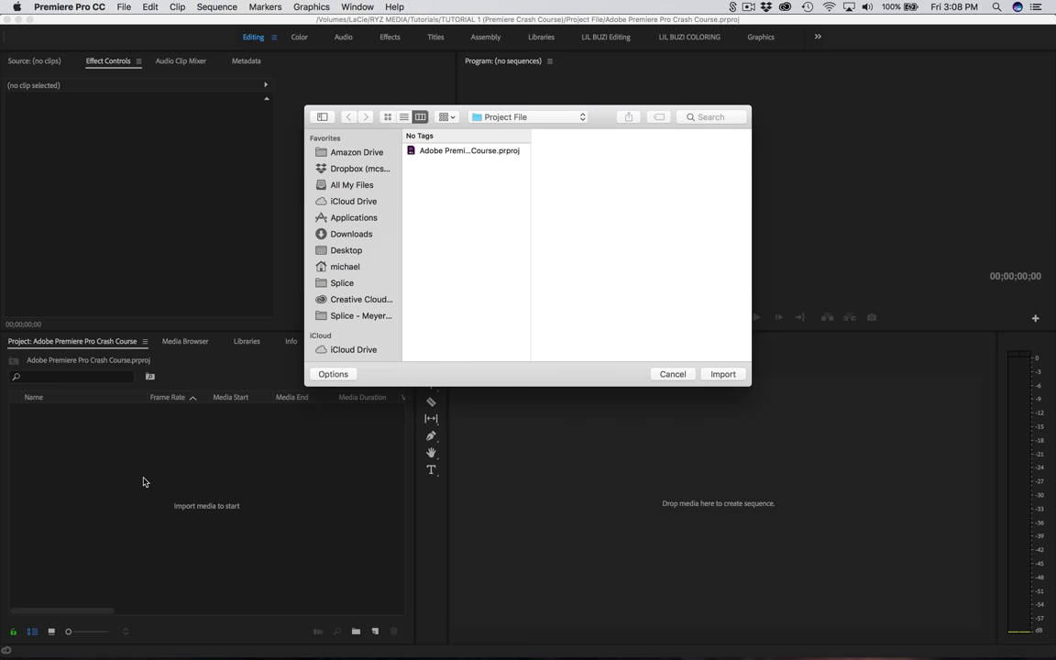
{"action": "scroll", "coordinate": [349, 325], "scroll_direction": "down", "scroll_amount": 3}
{"action": "left_click", "coordinate": [353, 300]}
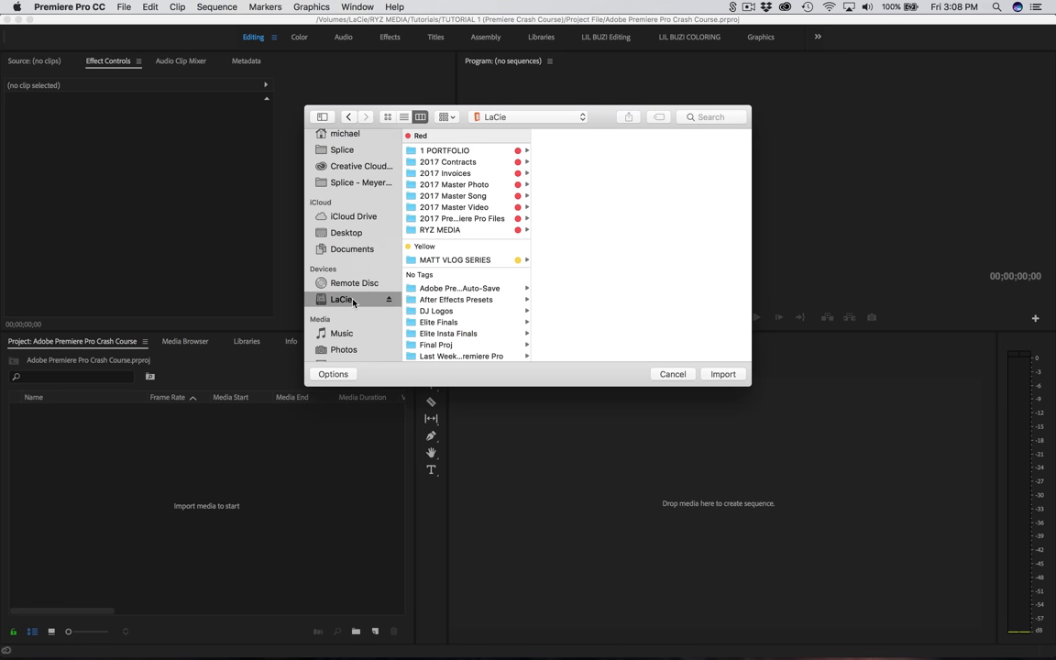
{"action": "left_click", "coordinate": [445, 231]}
{"action": "left_click", "coordinate": [561, 151]}
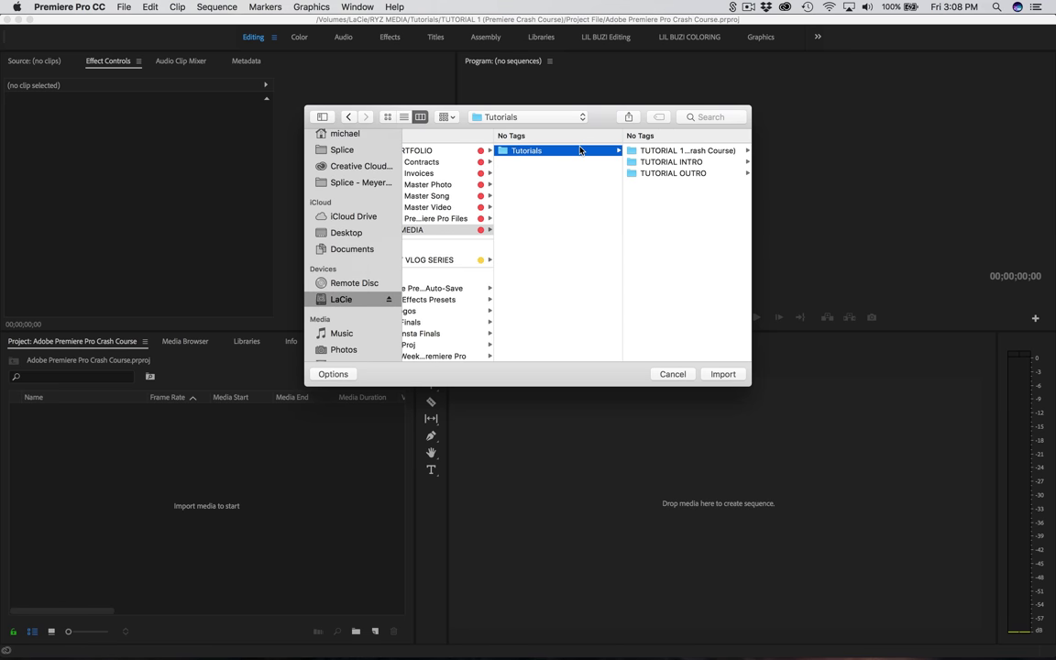
{"action": "left_click", "coordinate": [632, 151]}
{"action": "left_click", "coordinate": [636, 150]}
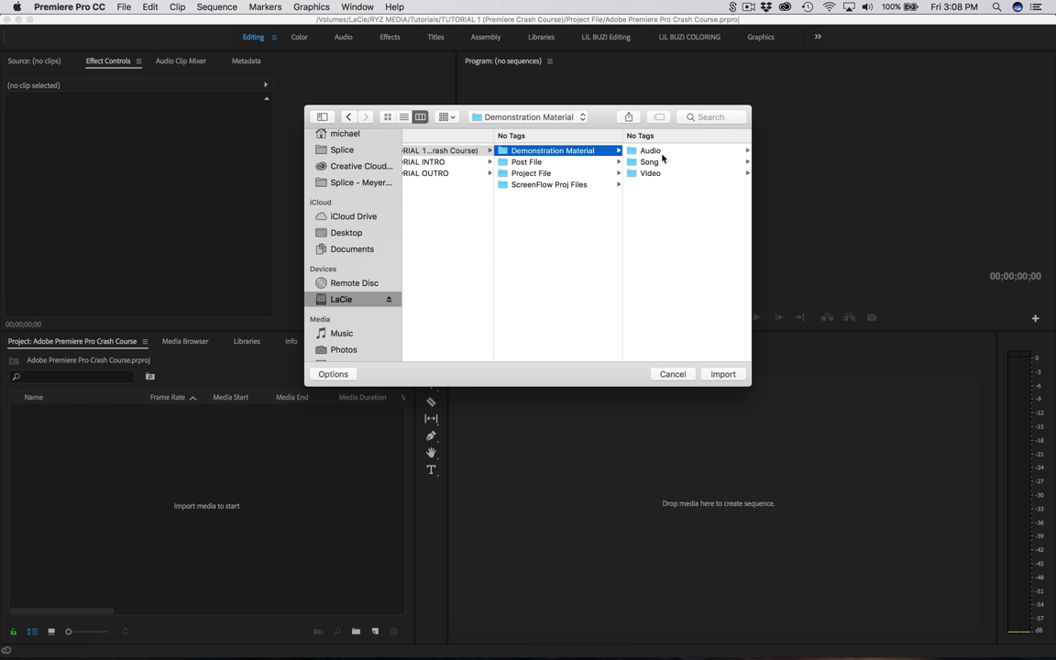
{"action": "left_click", "coordinate": [644, 173]}
{"action": "left_click", "coordinate": [661, 151]}
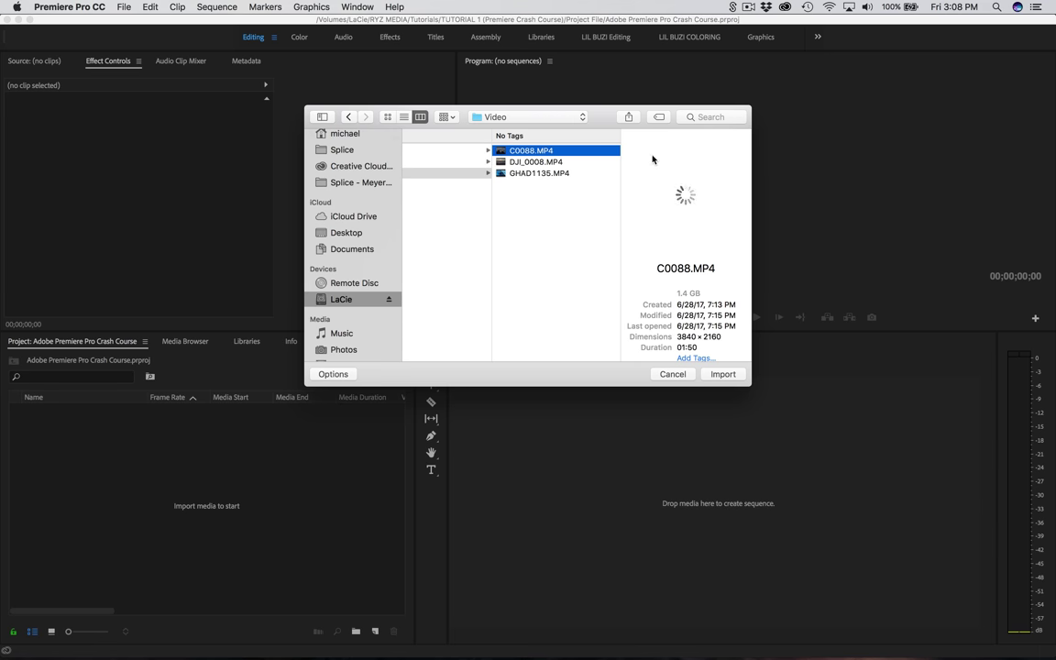
{"action": "left_click", "coordinate": [530, 175], "text": "super"}
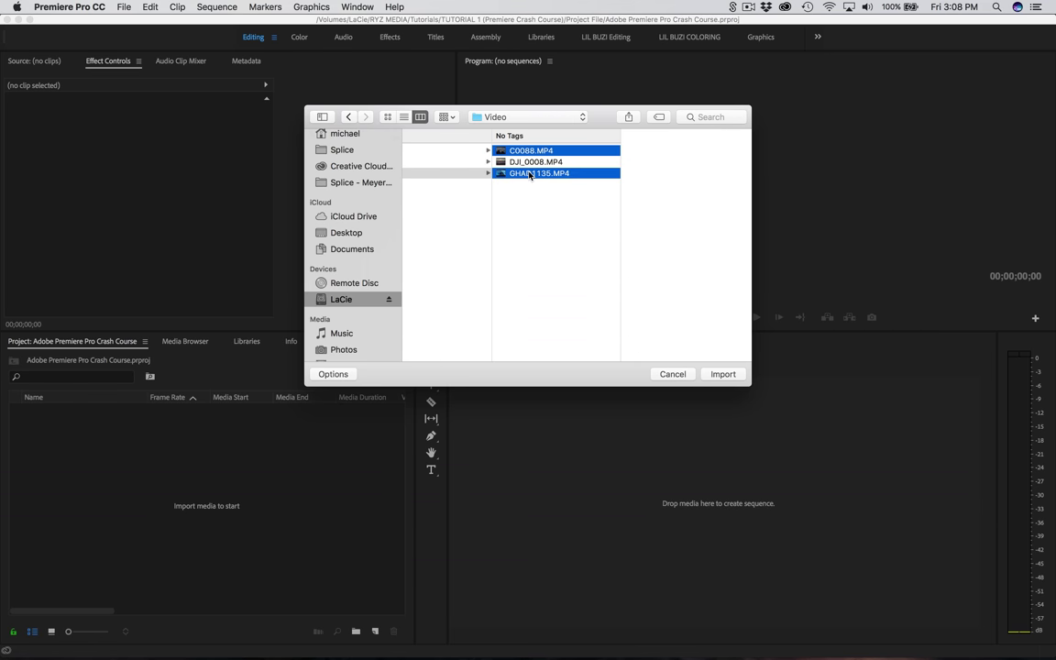
{"action": "left_click", "coordinate": [721, 374]}
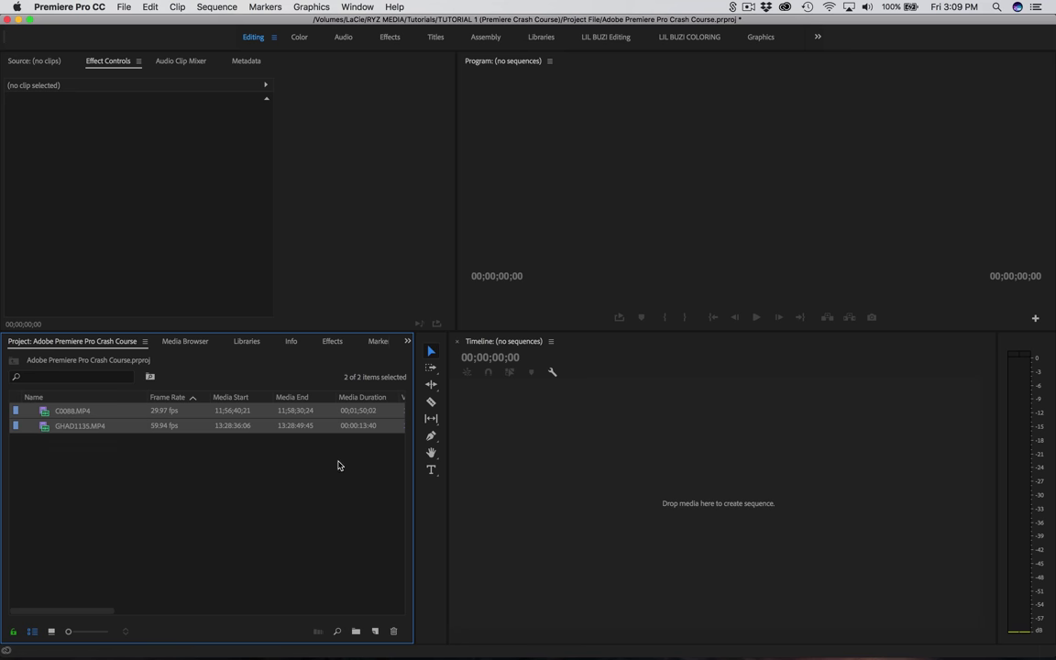
- Preview the imported clips as thumbnails and return the project items to the list view
{"action": "left_click", "coordinate": [50, 632]}
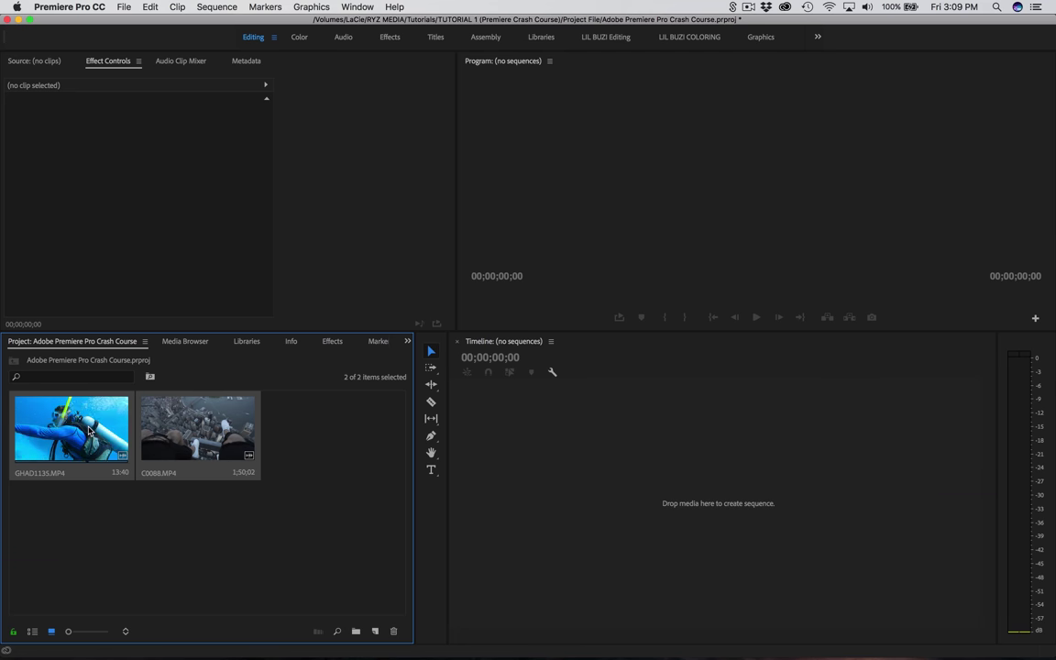
{"action": "left_click", "coordinate": [32, 631]}
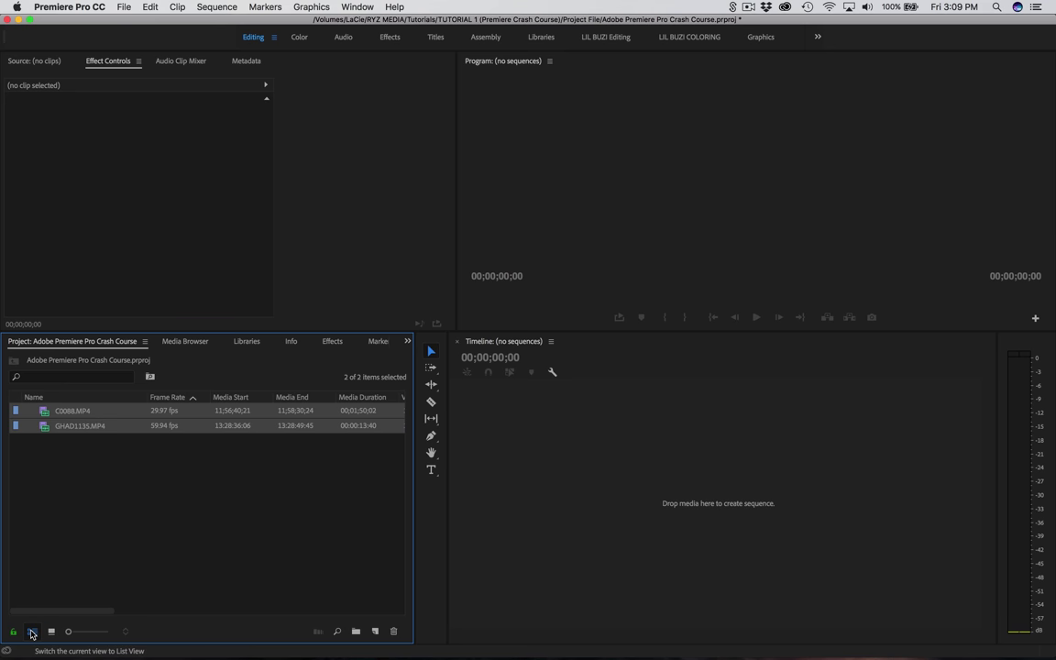
{"action": "left_click", "coordinate": [117, 498]}
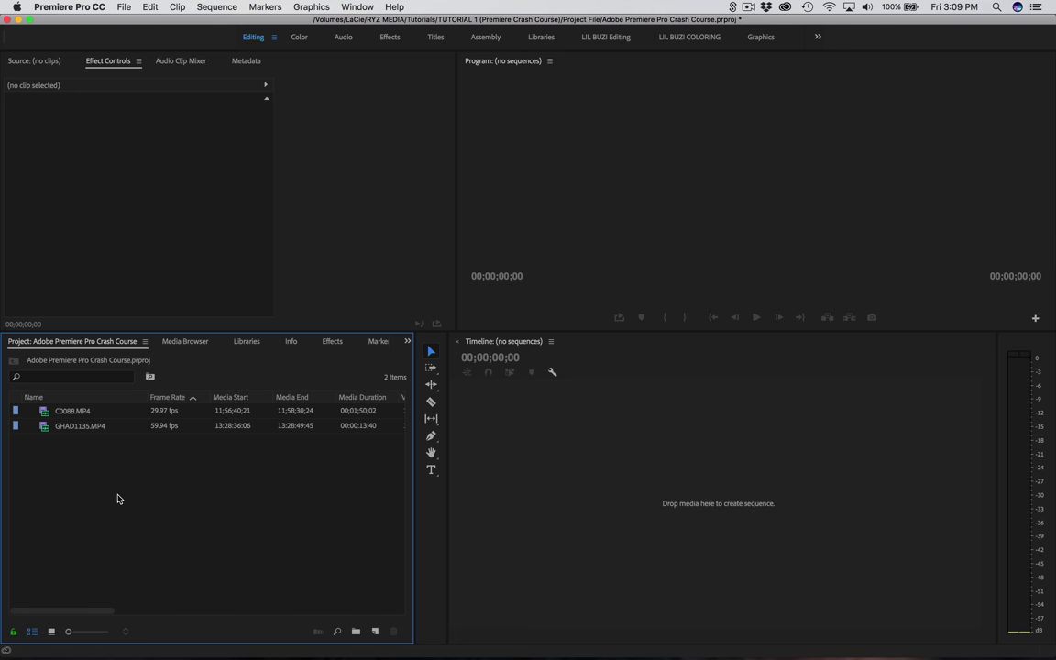
- Create a bin named "Video Clips" and move both imported video clips into it
{"action": "left_click", "coordinate": [356, 632]}
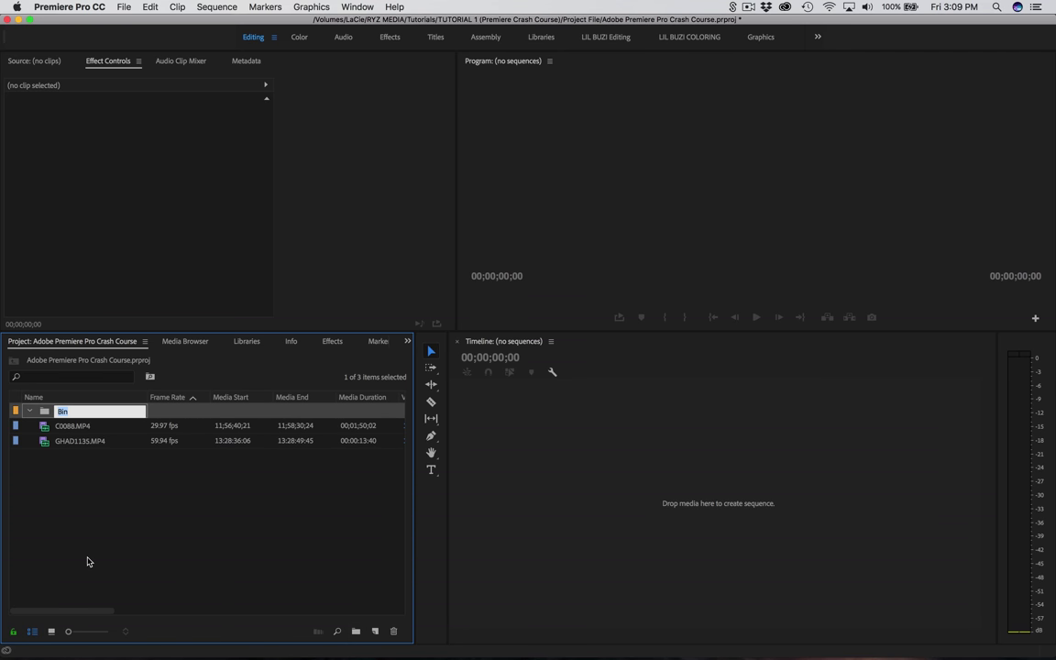
{"action": "type", "text": "Video Clips"}
{"action": "key", "text": "Tab"}
{"action": "left_click", "coordinate": [45, 482]}
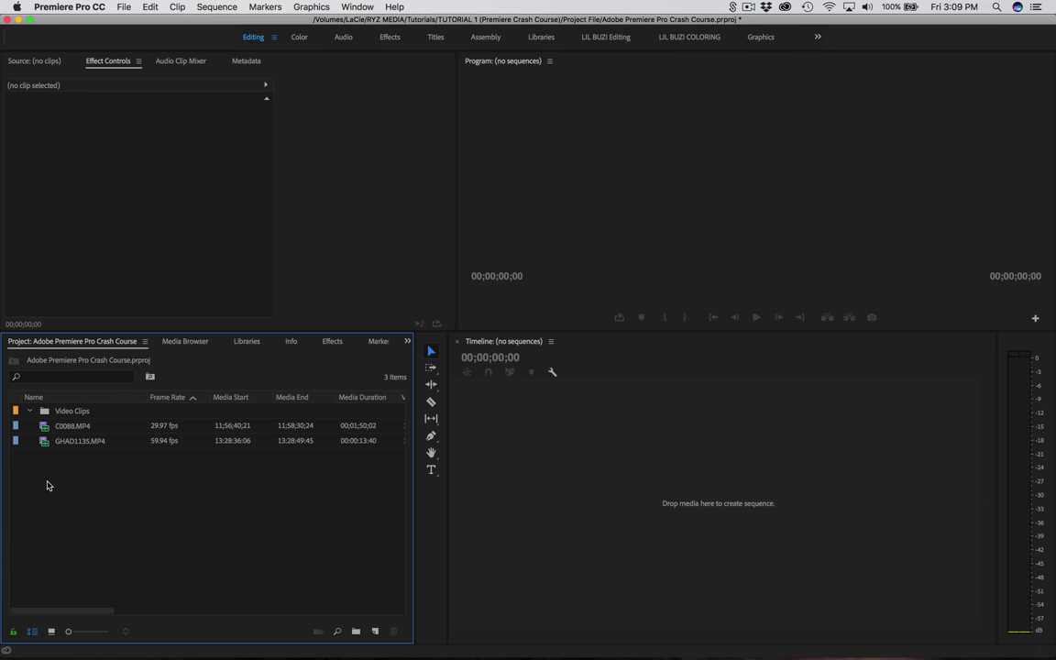
{"action": "left_click_drag", "start_coordinate": [43, 427], "coordinate": [40, 414]}
{"action": "left_click", "coordinate": [29, 411]}
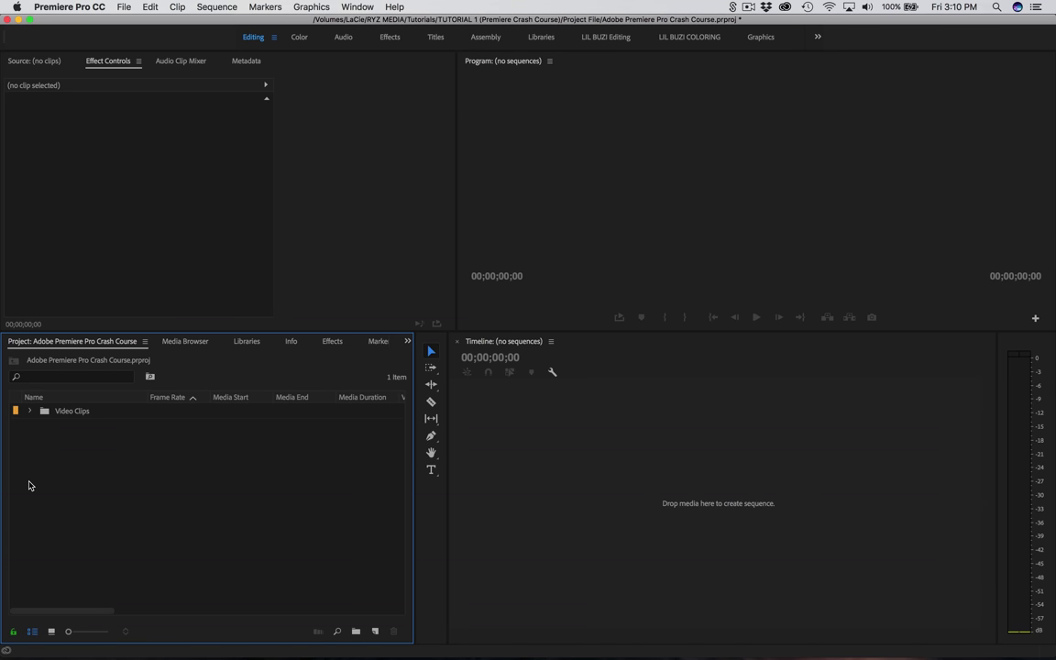
- Import BRS_Underwater_Bubbles_1.wav and the HelicopterPassBy_SFXB.4289 sound from TUTORIAL 1's Demonstration Material/Audio folder on the LaCie drive
{"action": "double_click", "coordinate": [29, 485]}
{"action": "scroll", "coordinate": [322, 319], "scroll_direction": "down", "scroll_amount": 4}
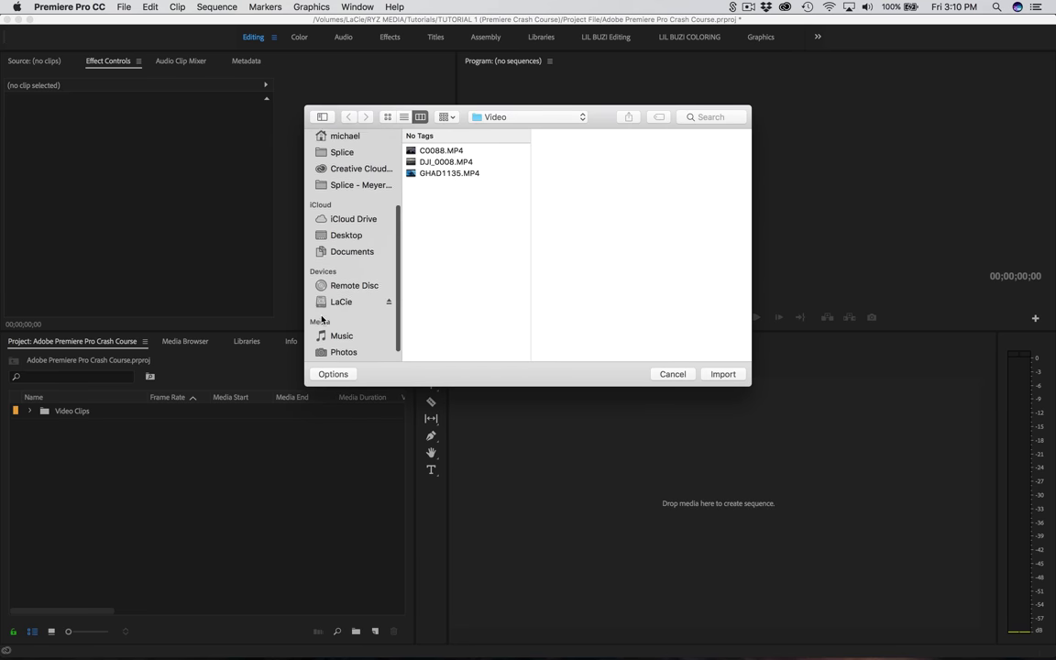
{"action": "left_click", "coordinate": [341, 301]}
{"action": "left_click", "coordinate": [450, 220]}
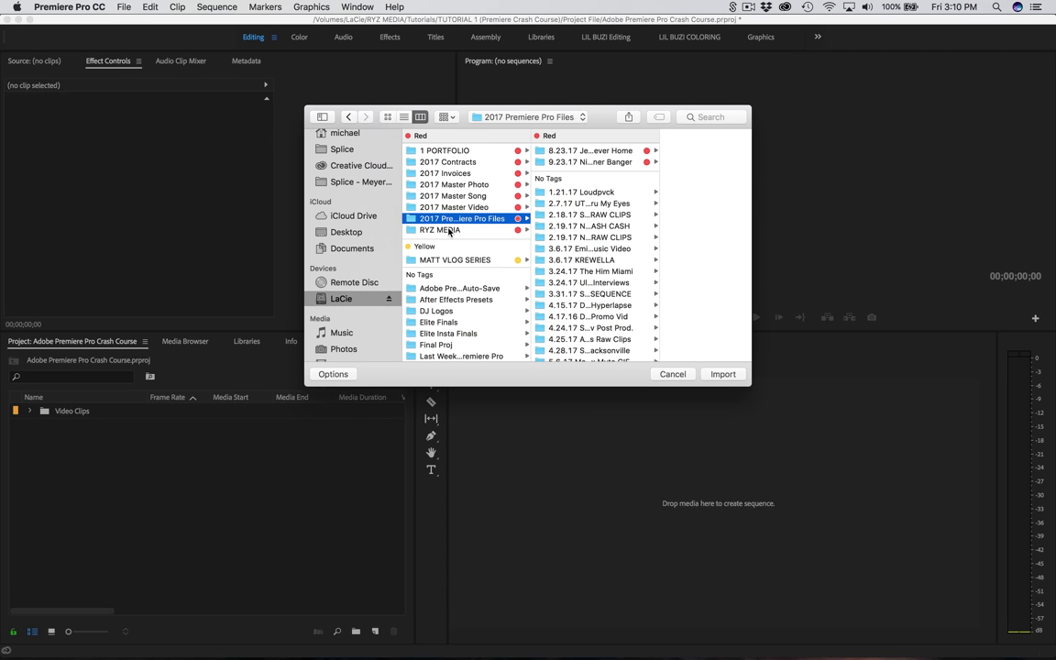
{"action": "left_click", "coordinate": [449, 230]}
{"action": "left_click", "coordinate": [559, 150]}
{"action": "left_click", "coordinate": [655, 150]}
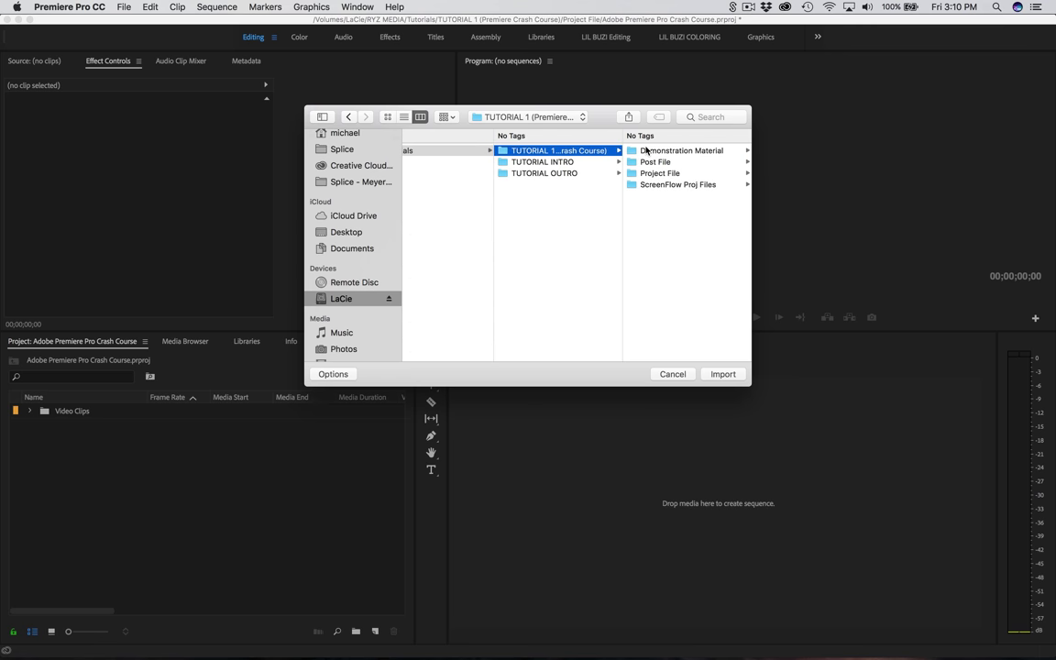
{"action": "left_click", "coordinate": [646, 151]}
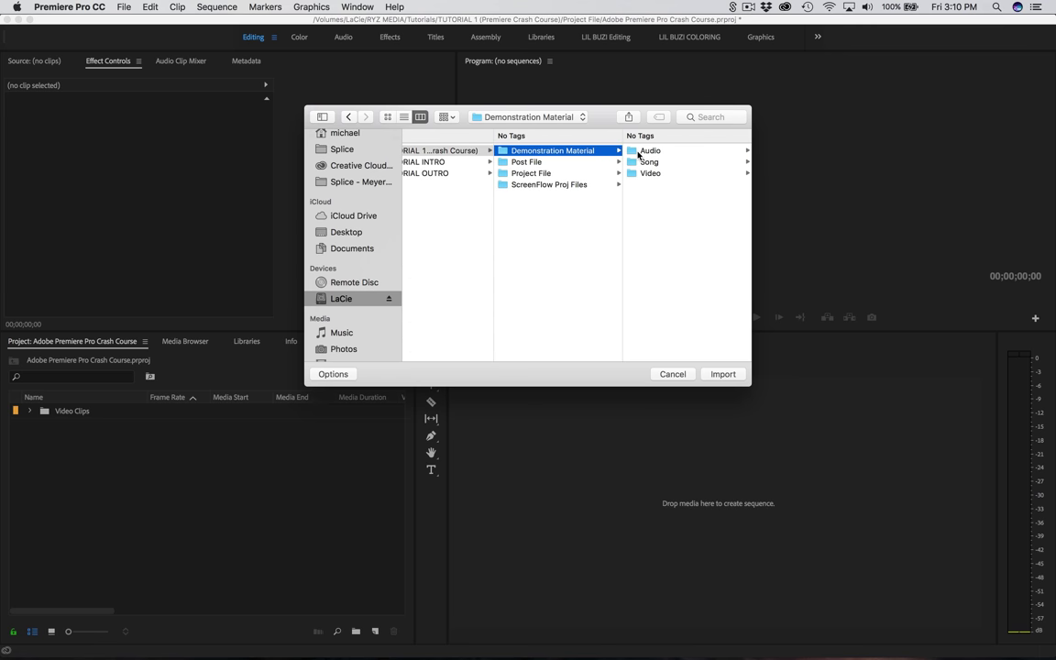
{"action": "left_click", "coordinate": [636, 162]}
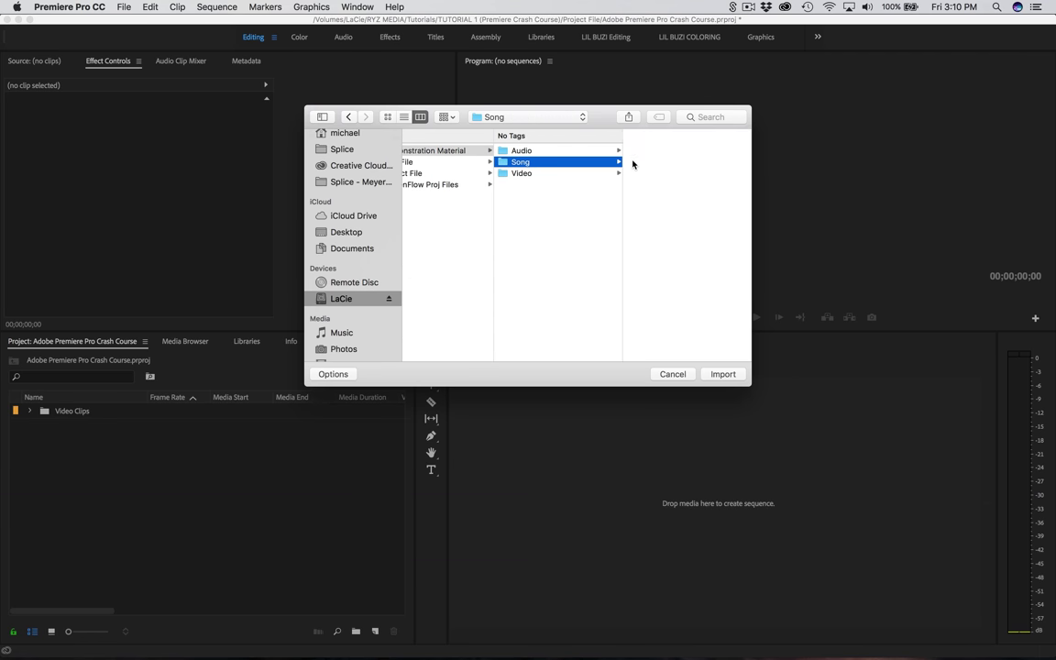
{"action": "left_click", "coordinate": [594, 152]}
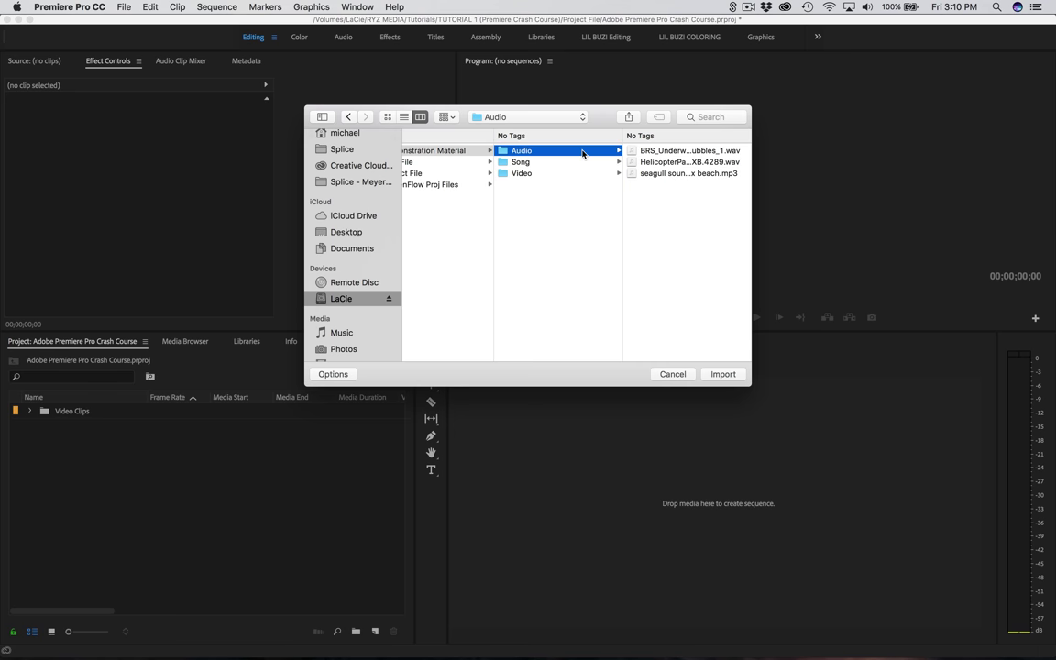
{"action": "left_click", "coordinate": [634, 151]}
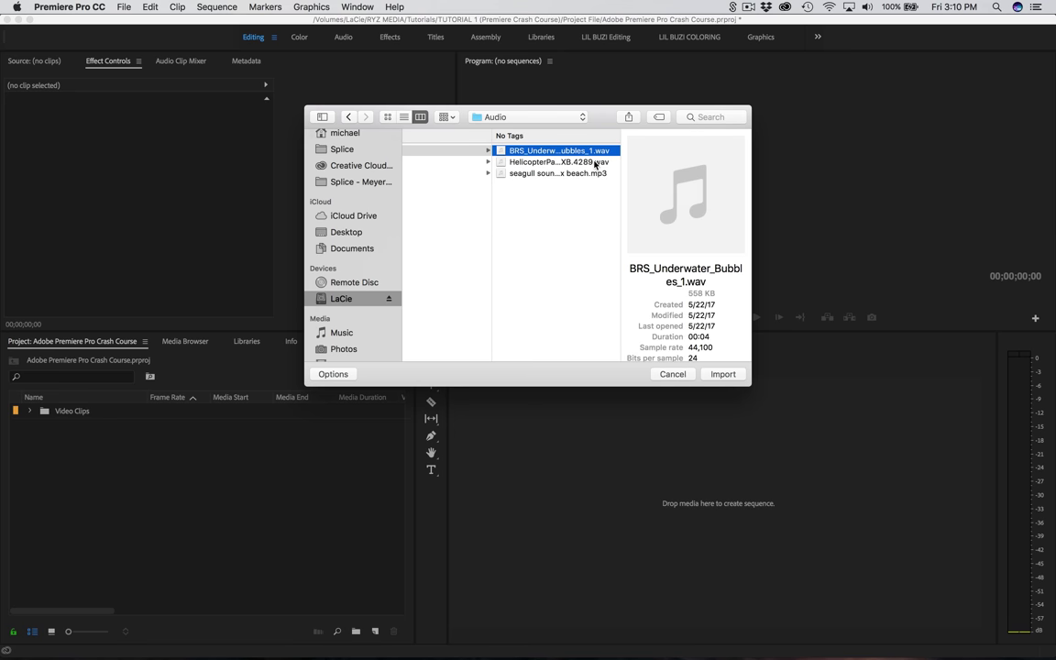
{"action": "left_click", "coordinate": [595, 162], "text": "shift"}
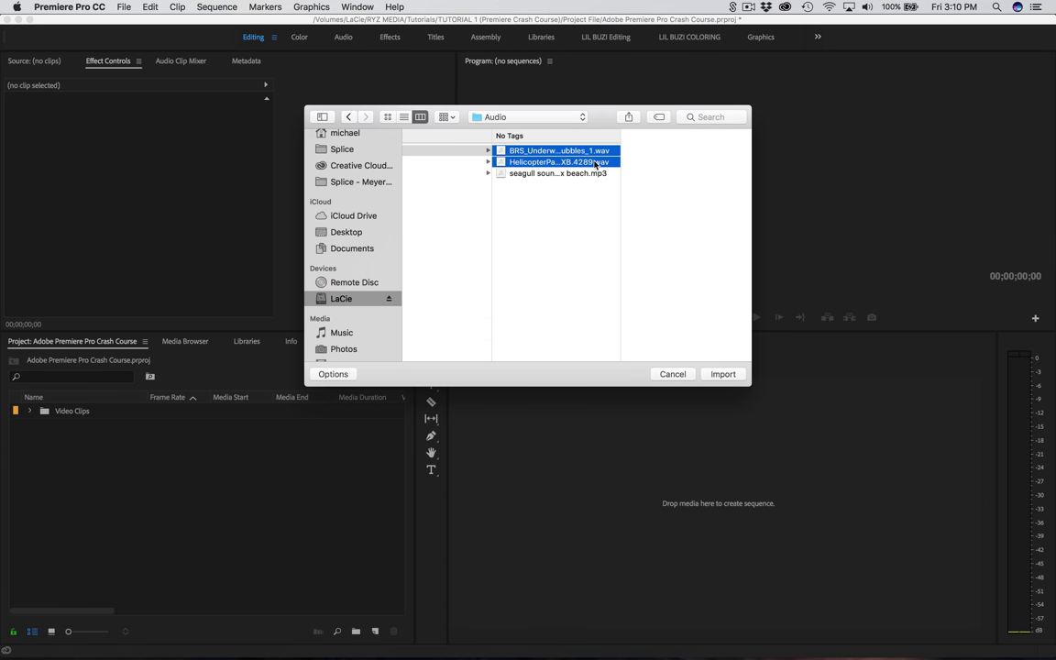
{"action": "left_click", "coordinate": [723, 374]}
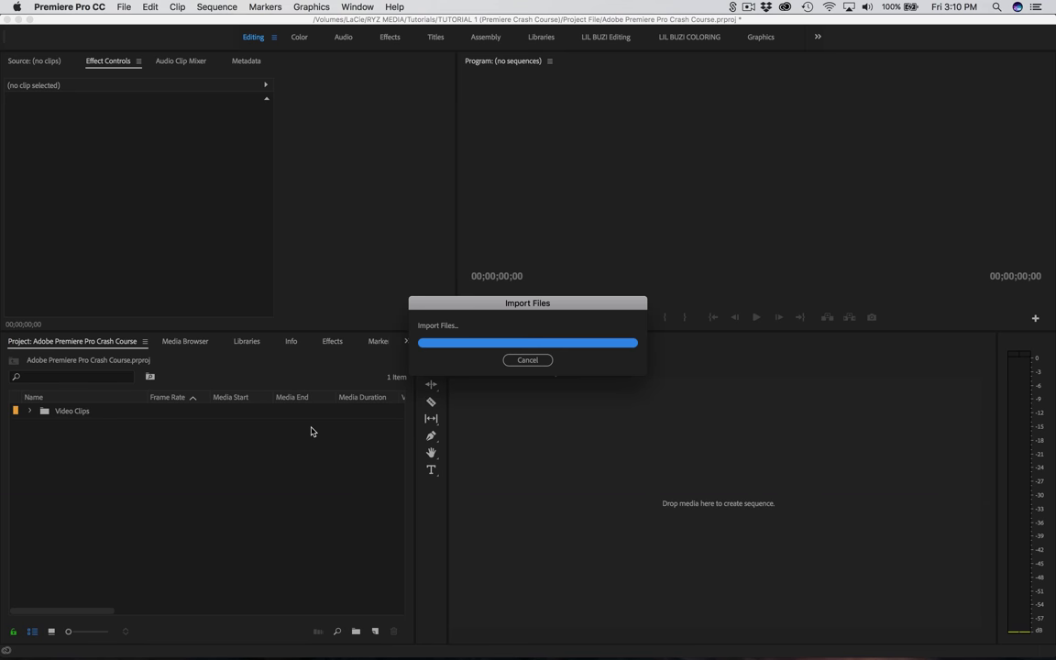
- Create a new bin named "Audio SFX" at the top level of the project
{"action": "left_click", "coordinate": [119, 516]}
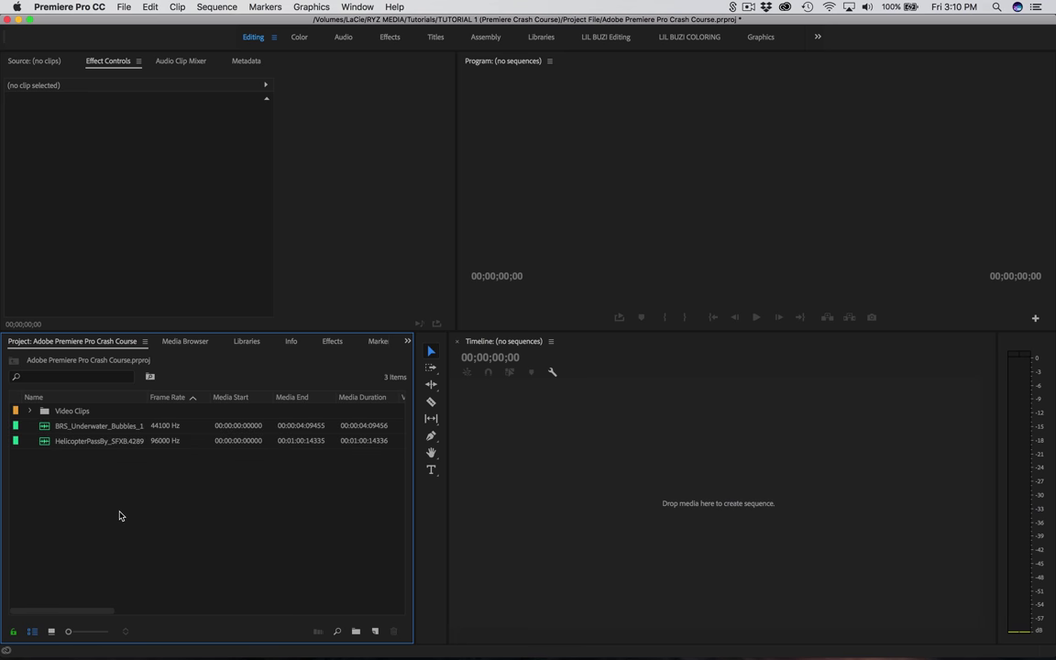
{"action": "right_click", "coordinate": [119, 516]}
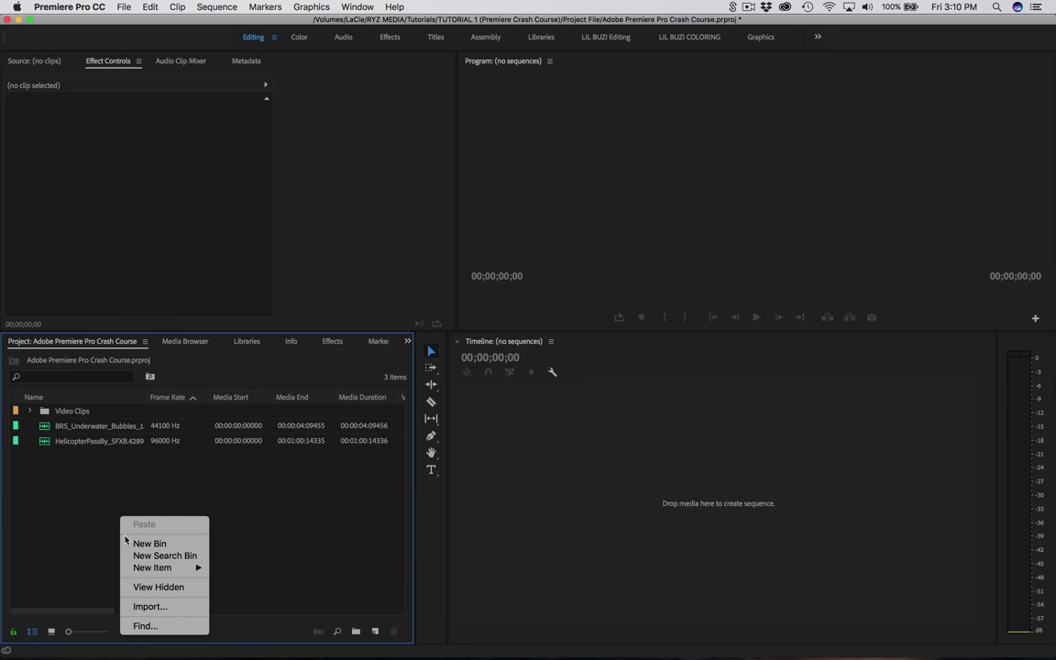
{"action": "left_click", "coordinate": [130, 548]}
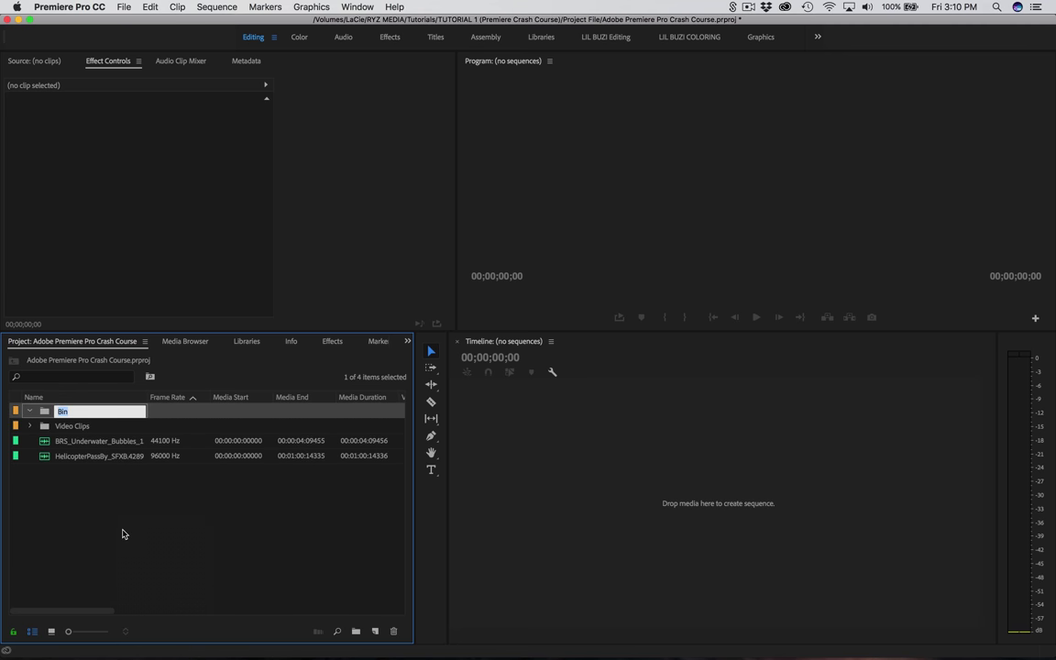
{"action": "type", "text": "Audio SFX"}
{"action": "key", "text": "Tab"}
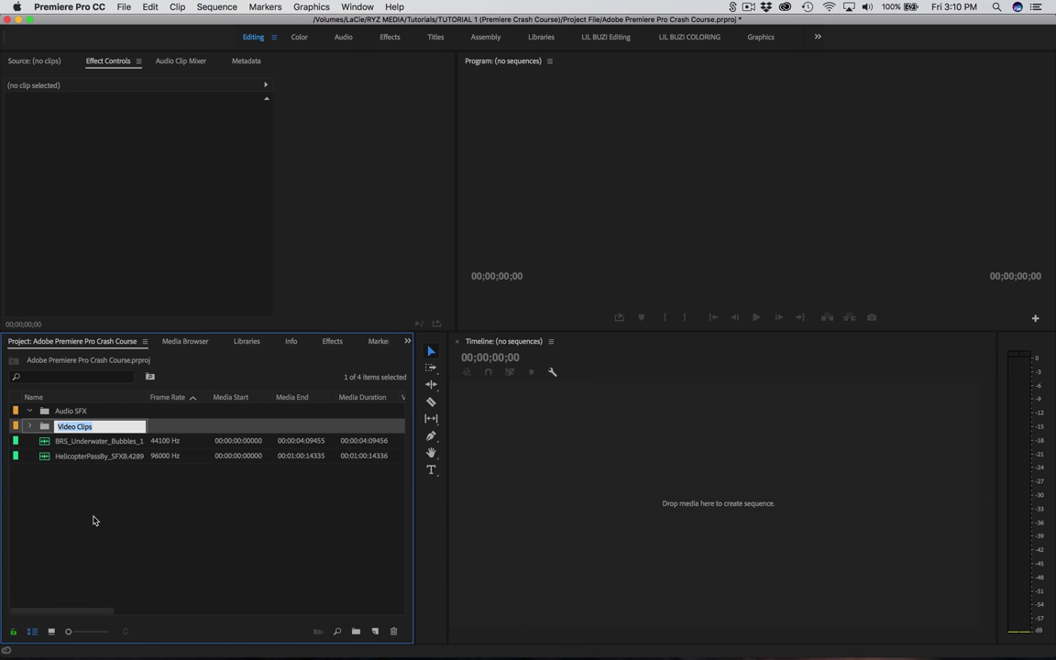
- Move the underwater bubbles and helicopter sound files into the Audio SFX bin and collapse it
{"action": "double_click", "coordinate": [64, 441]}
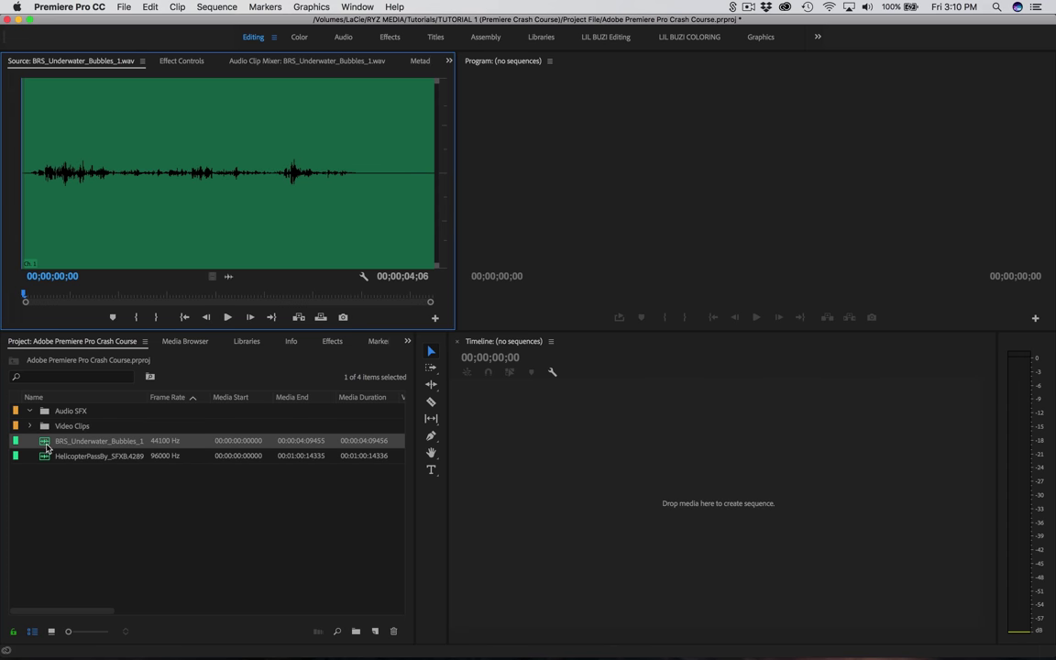
{"action": "left_click_drag", "start_coordinate": [48, 442], "coordinate": [46, 412]}
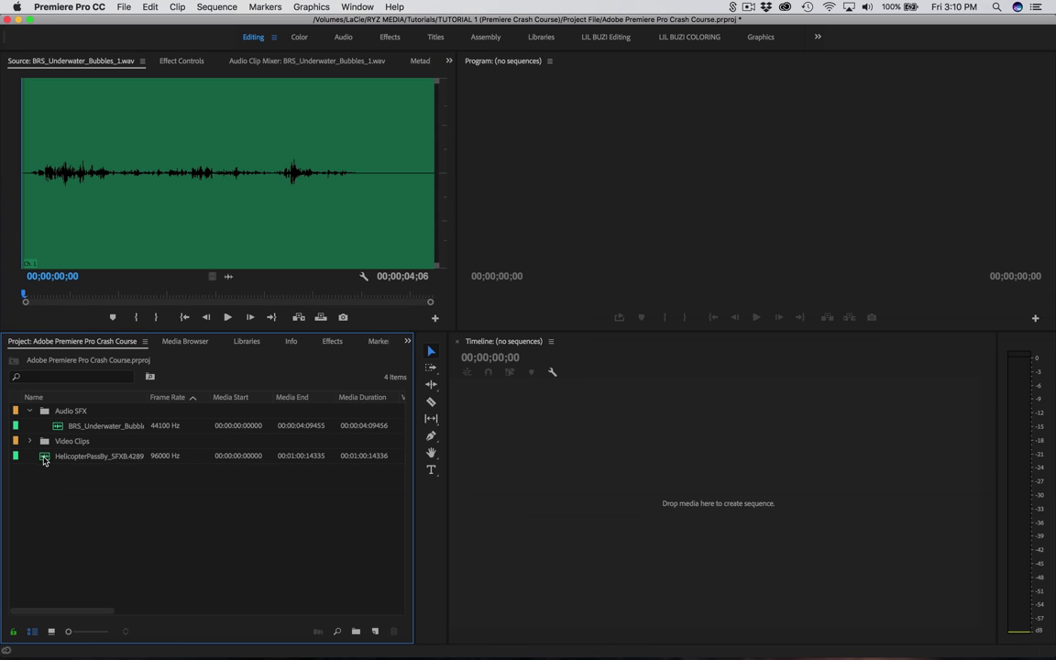
{"action": "left_click_drag", "start_coordinate": [43, 456], "coordinate": [46, 412]}
{"action": "left_click", "coordinate": [28, 411]}
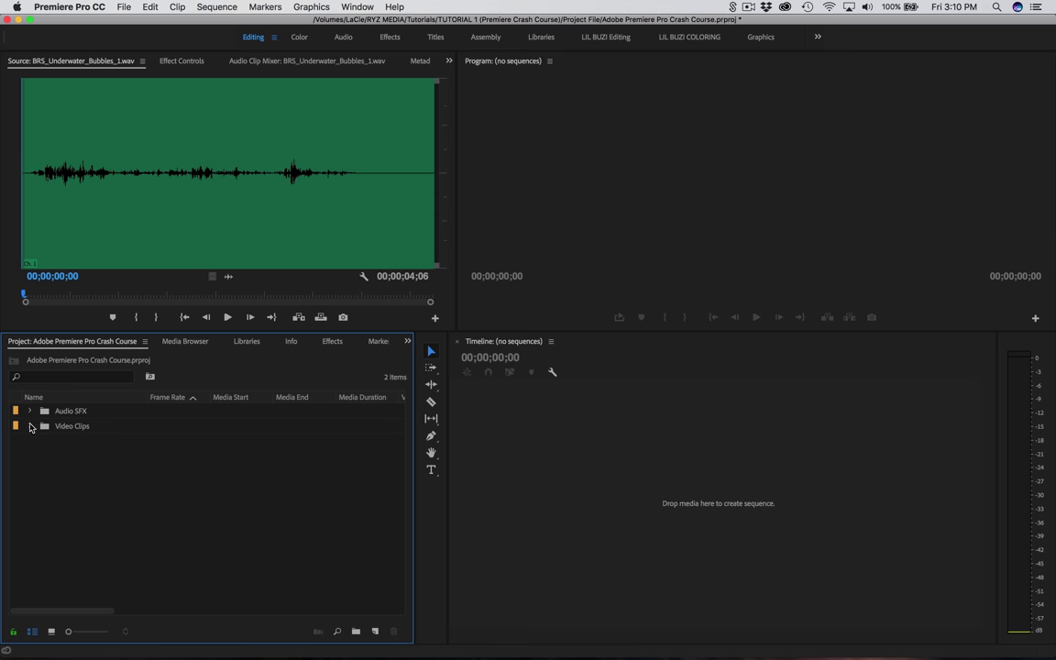
- Load C0088.MP4 from the Video Clips bin into the Source monitor and mark its In point at 11;57;25;01
{"action": "left_click", "coordinate": [30, 427]}
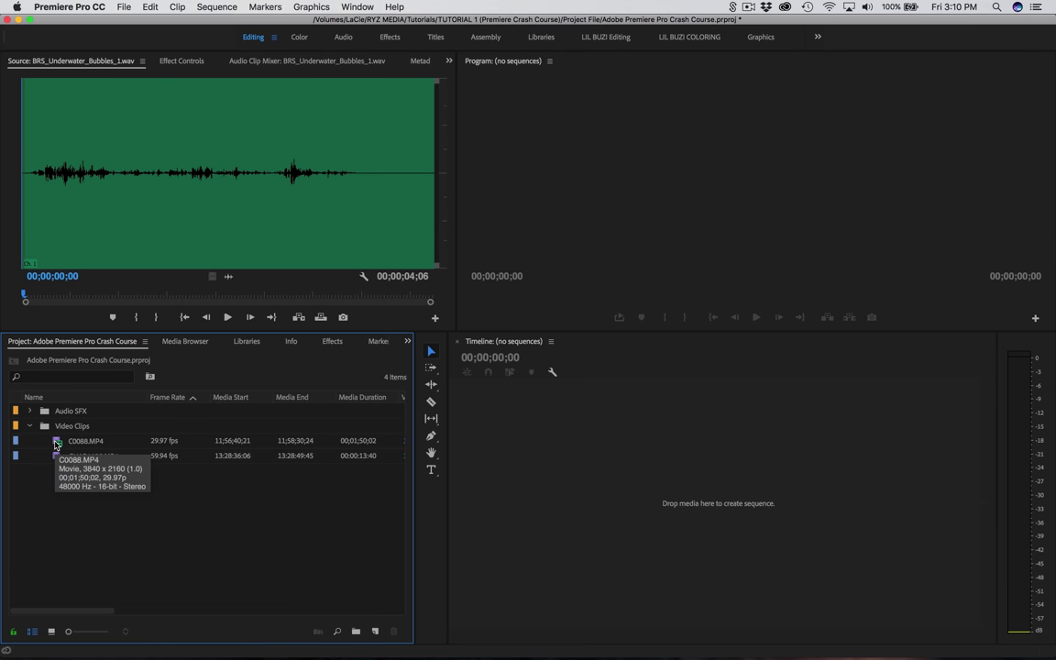
{"action": "left_click_drag", "start_coordinate": [56, 444], "coordinate": [177, 443]}
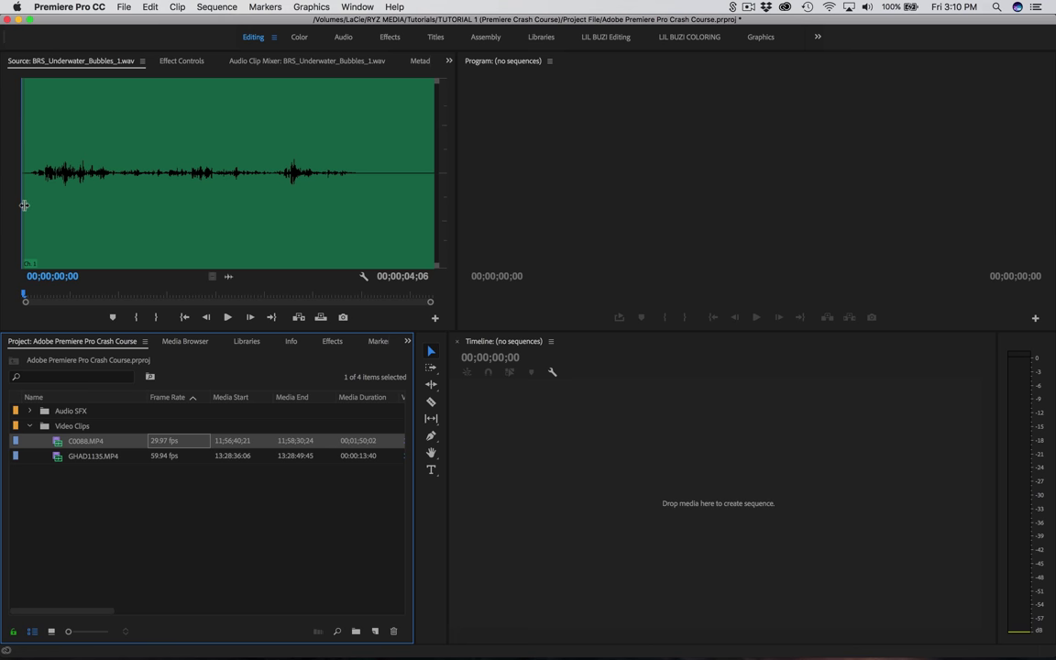
{"action": "left_click", "coordinate": [82, 521]}
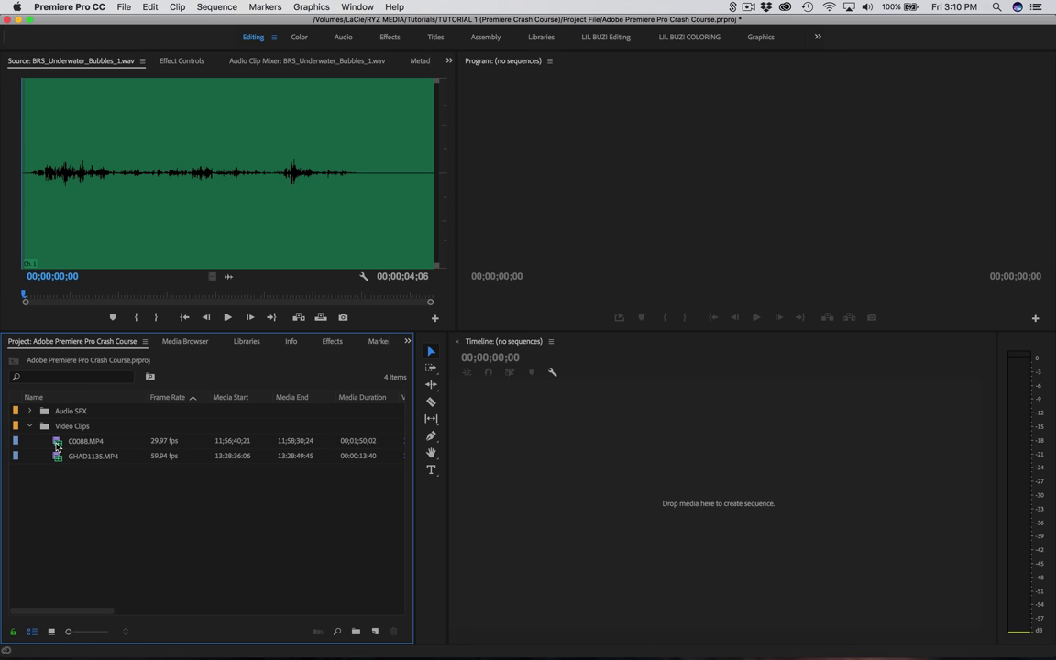
{"action": "double_click", "coordinate": [55, 444]}
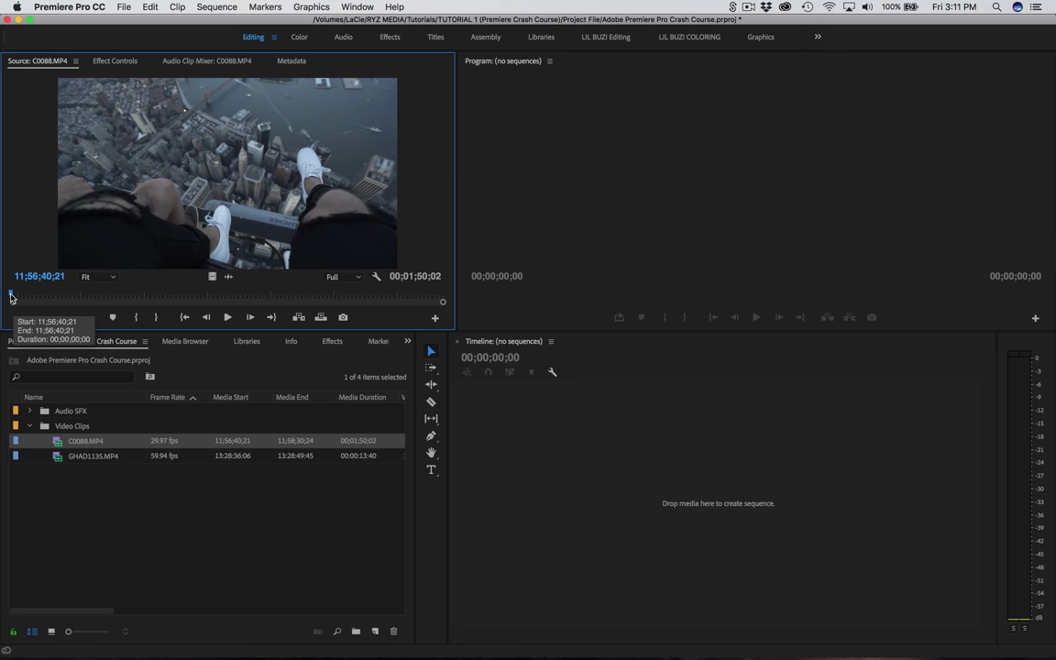
{"action": "left_click_drag", "start_coordinate": [12, 297], "coordinate": [184, 303]}
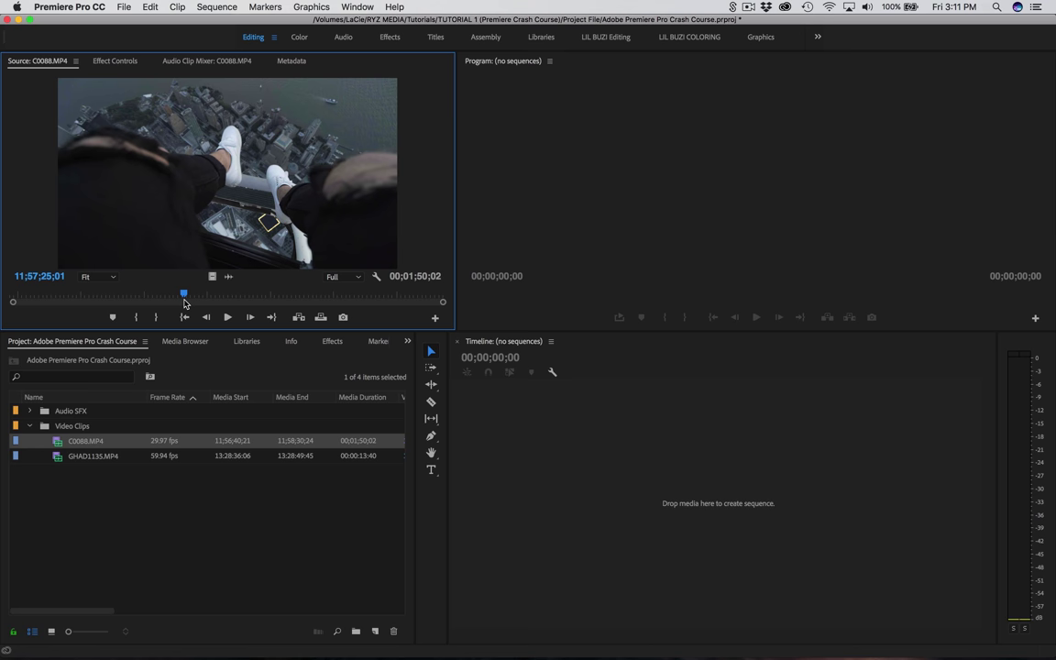
{"action": "left_click", "coordinate": [138, 319]}
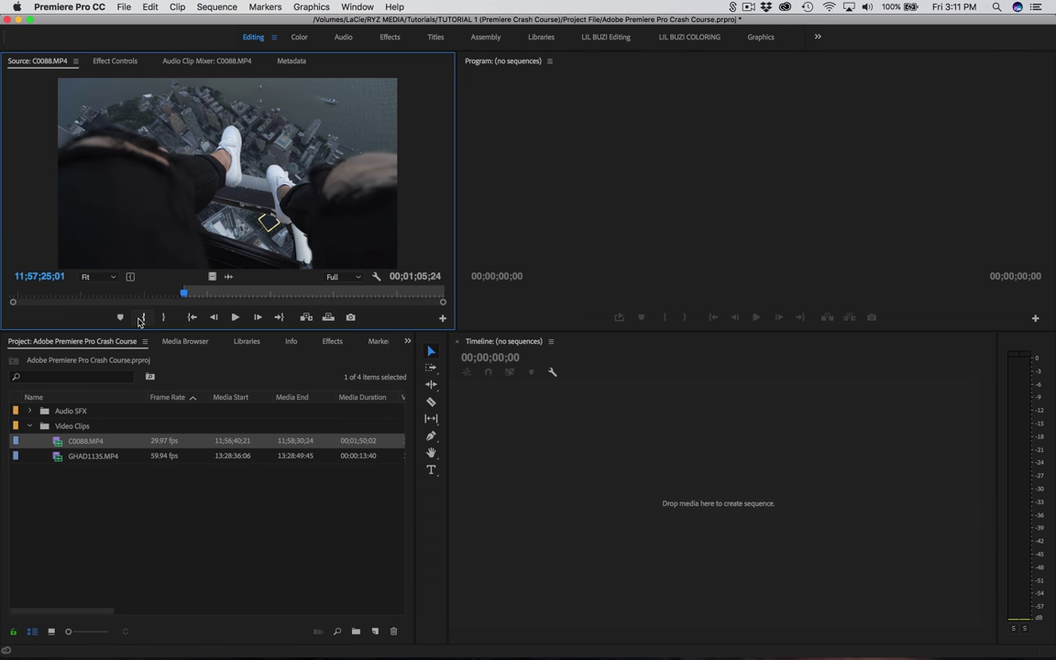
- Play C0088.MP4 onward from the In point and mark its Out point at 11;57;27;28
{"action": "key", "text": "space"}
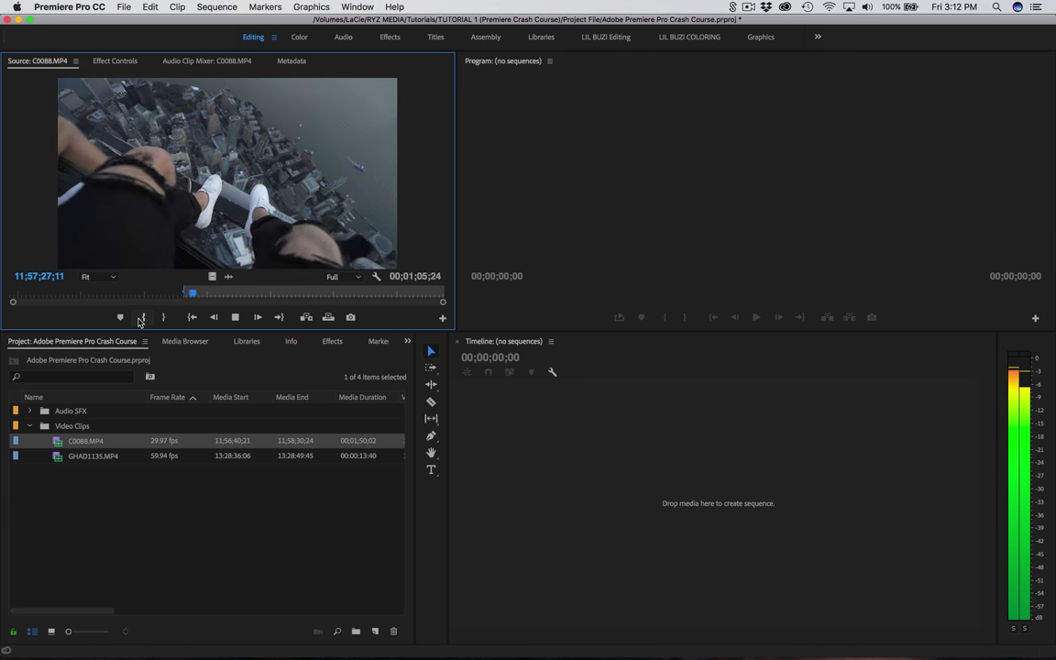
{"action": "key", "text": "space"}
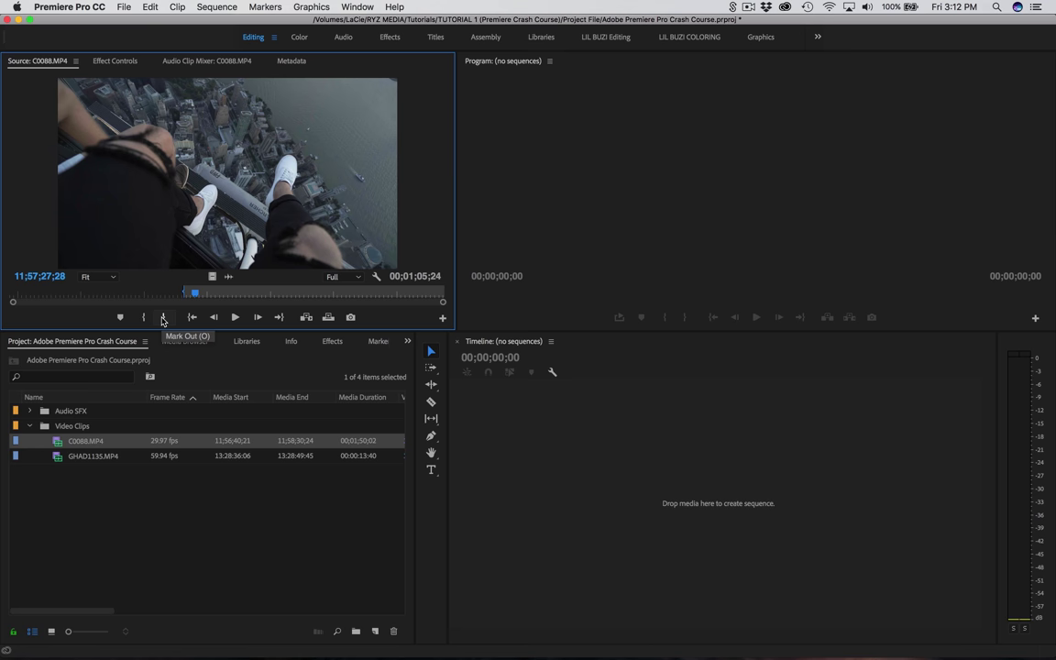
{"action": "left_click", "coordinate": [163, 318]}
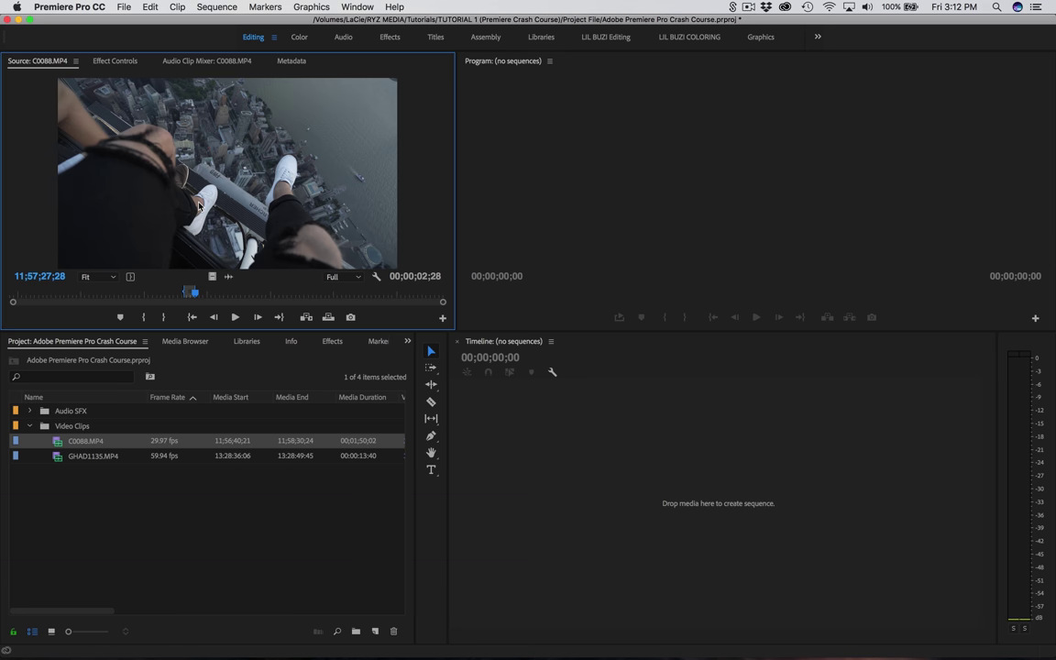
- Create a sequence from the marked section of C0088.MP4 in the empty timeline and widen the timeline area
{"action": "left_click_drag", "start_coordinate": [198, 205], "coordinate": [640, 509]}
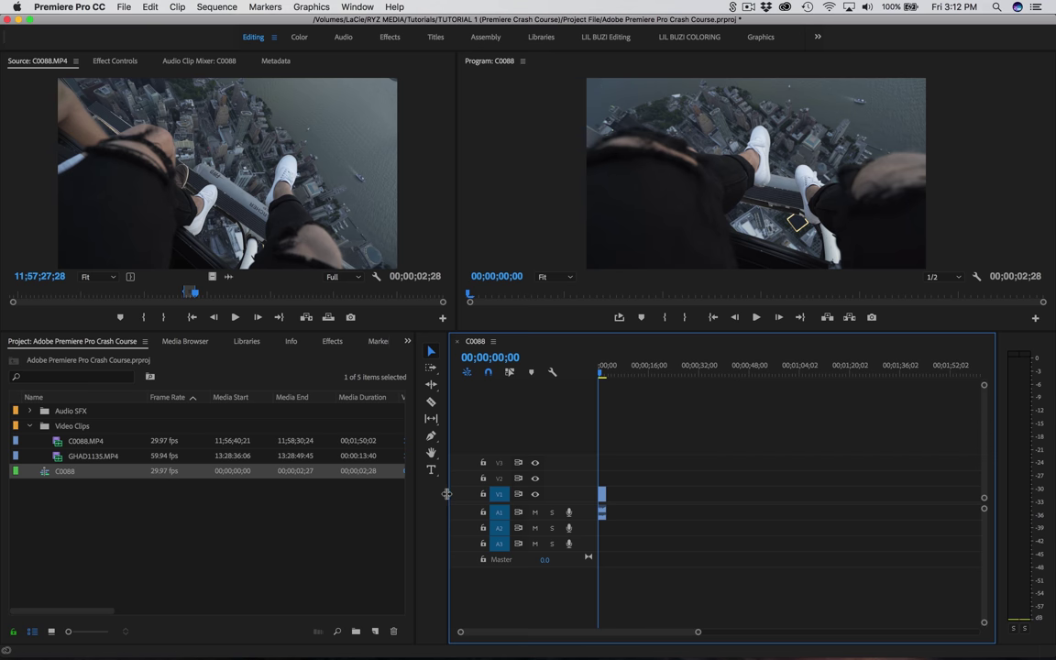
{"action": "left_click_drag", "start_coordinate": [405, 446], "coordinate": [216, 488]}
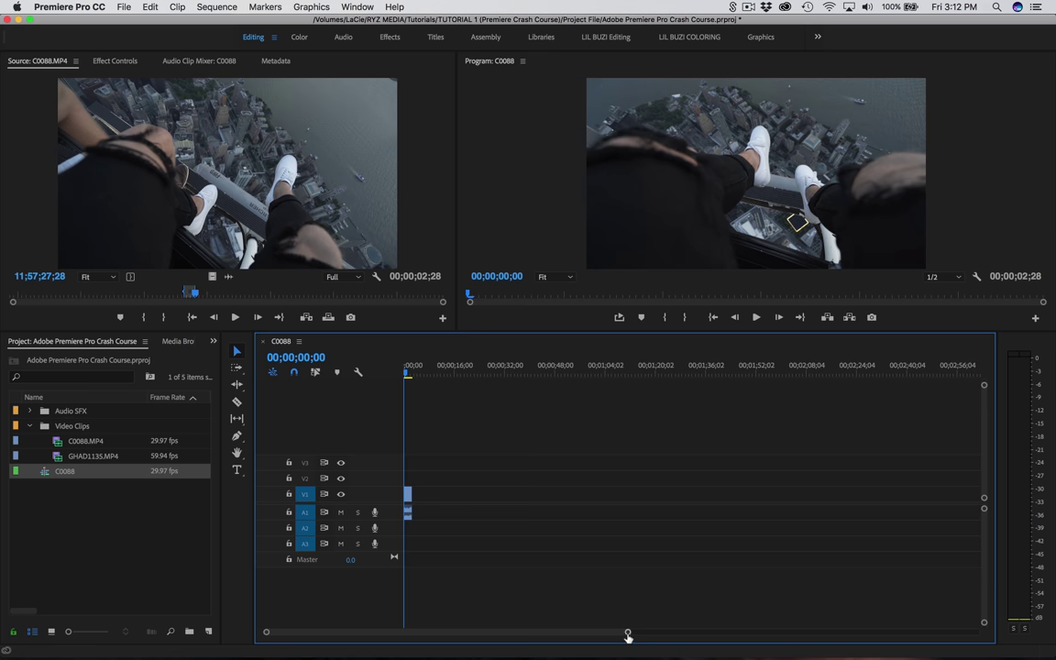
{"action": "left_click_drag", "start_coordinate": [627, 631], "coordinate": [564, 632]}
{"action": "left_click_drag", "start_coordinate": [686, 646], "coordinate": [617, 646]}
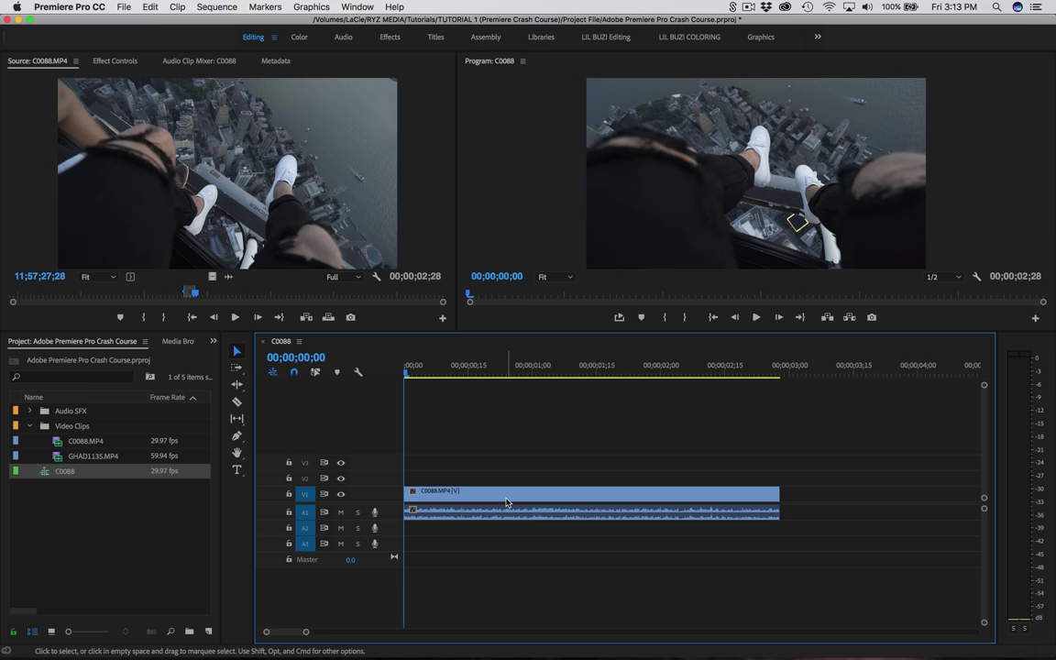
- Select the C0088.MP4 video clip with the Selection Tool, briefly preview the sequence, and return the playhead to the start
{"action": "mouse_move", "coordinate": [524, 502]}
{"action": "left_mouse_down"}
{"action": "mouse_move", "coordinate": [613, 507]}
{"action": "mouse_move", "coordinate": [523, 507]}
{"action": "left_mouse_up"}
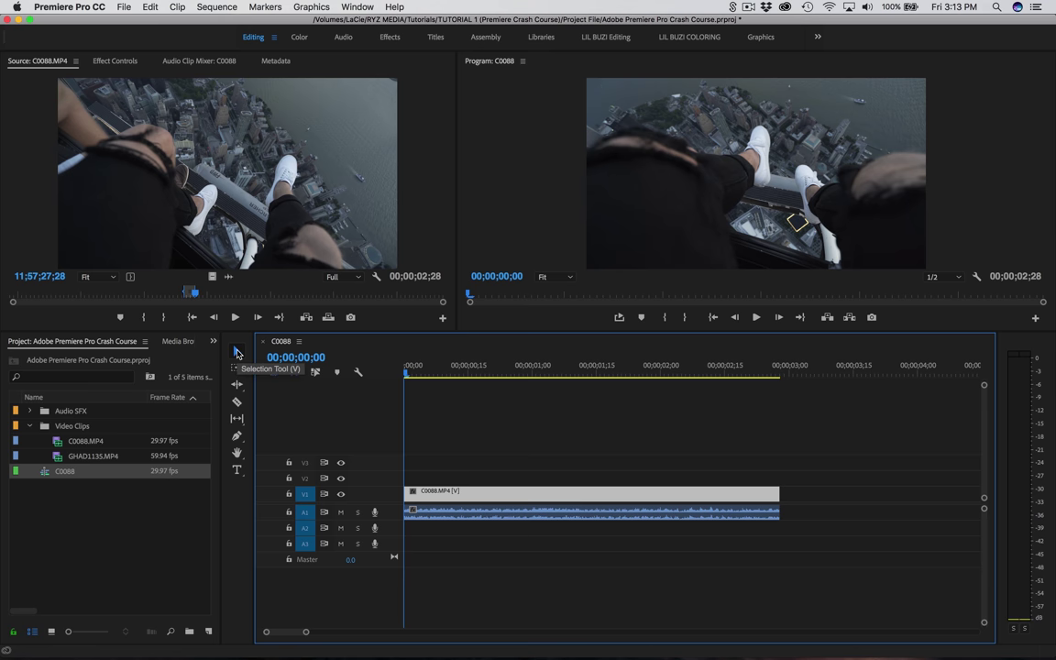
{"action": "left_click", "coordinate": [237, 352]}
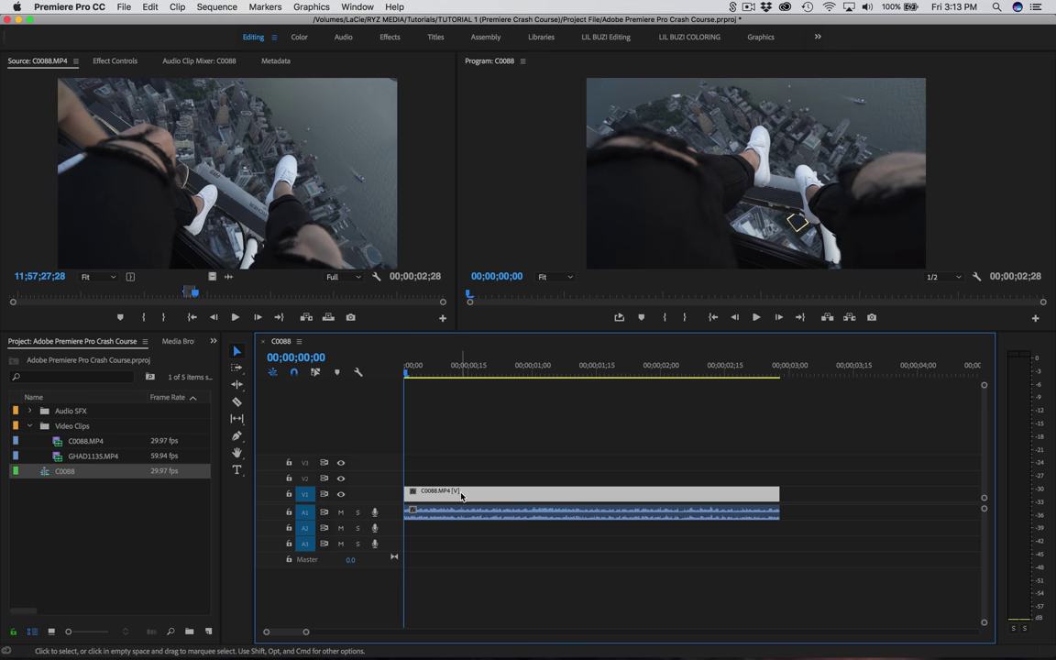
{"action": "mouse_move", "coordinate": [461, 496]}
{"action": "left_mouse_down"}
{"action": "mouse_move", "coordinate": [477, 500]}
{"action": "mouse_move", "coordinate": [462, 496]}
{"action": "left_mouse_up"}
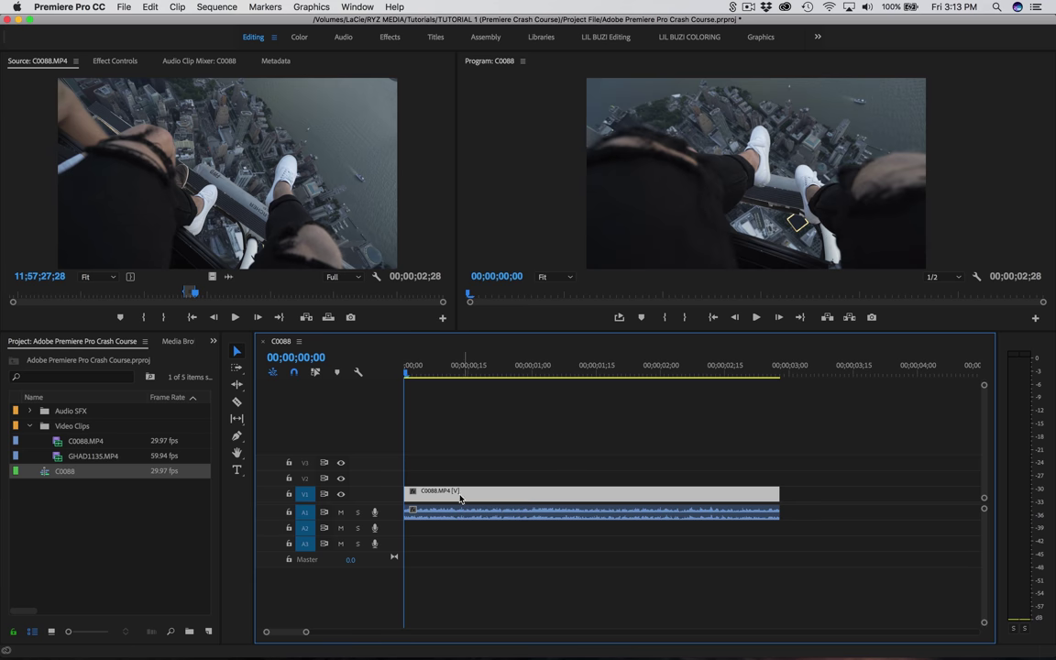
{"action": "left_click", "coordinate": [755, 317]}
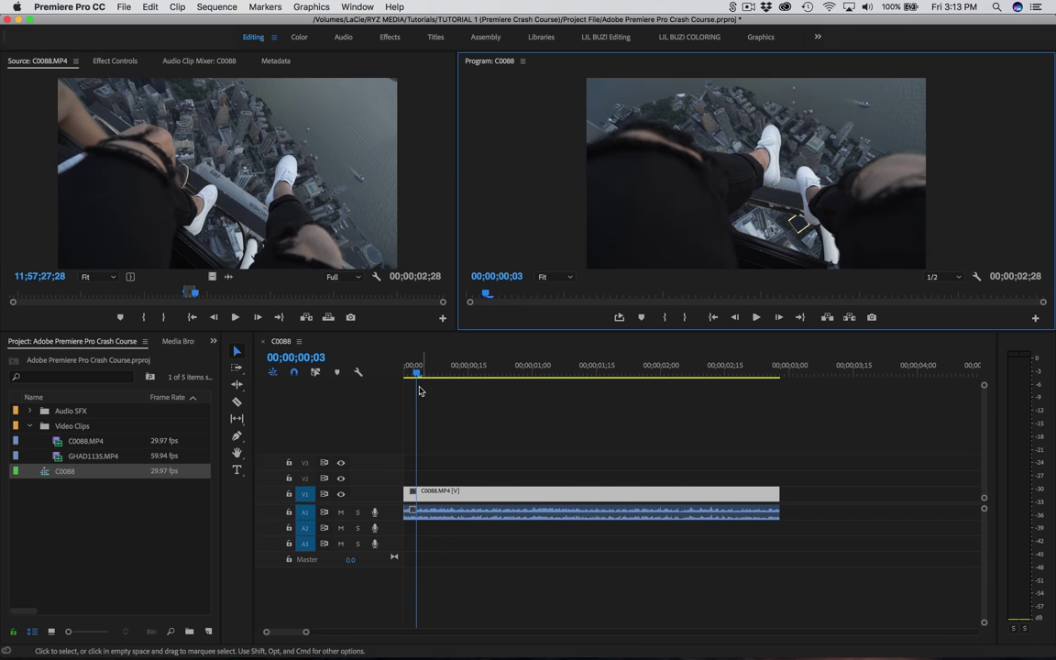
{"action": "left_click_drag", "start_coordinate": [417, 368], "coordinate": [404, 369]}
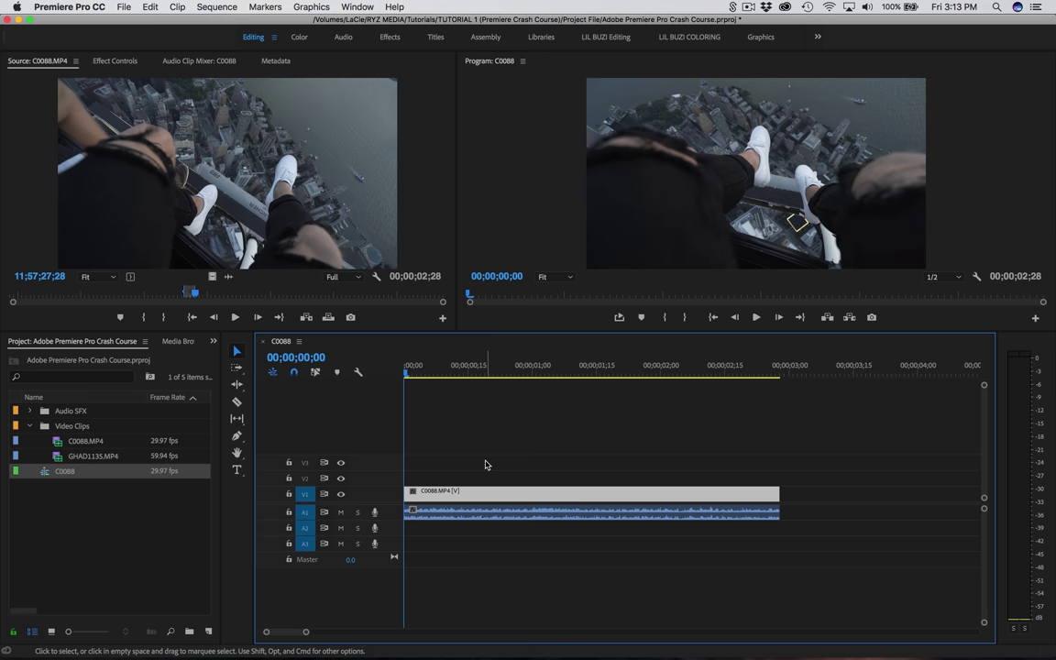
- Split the C0088.MP4 video clip on V1 with the Razor tool about half a second from its start
{"action": "key", "text": "c"}
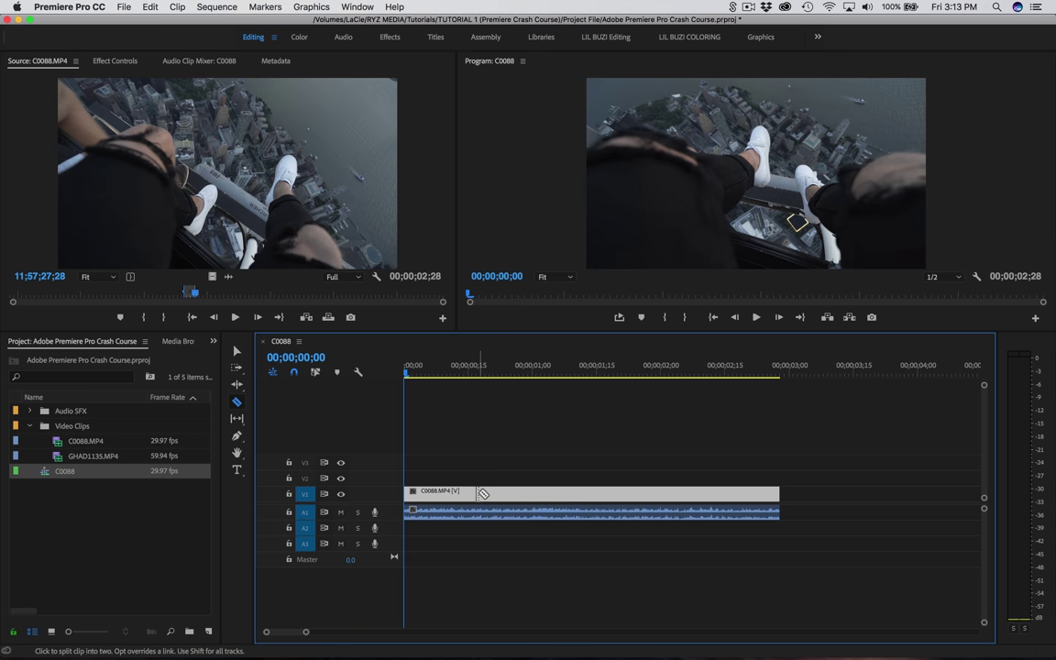
{"action": "left_click", "coordinate": [476, 495]}
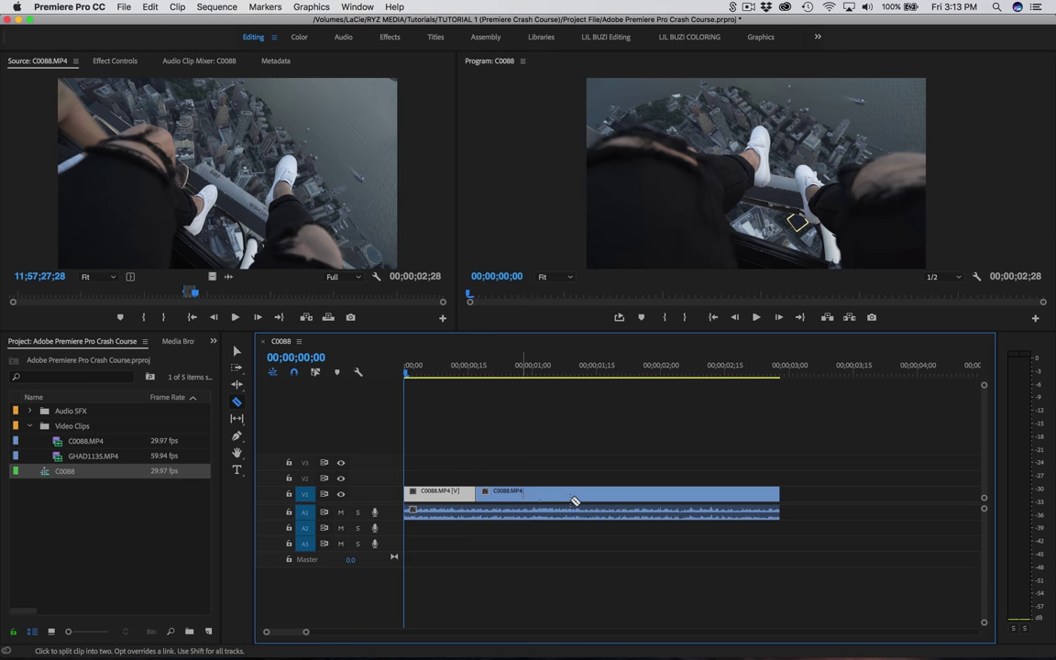
- Make two more razor cuts in the C0088.MP4 clip on V1, undo all the cuts, and return to the Selection Tool
{"action": "left_click", "coordinate": [618, 495]}
{"action": "left_click", "coordinate": [707, 494]}
{"action": "key", "text": "super+z"}
{"action": "key", "text": "super+z"}
{"action": "key", "text": "super+z"}
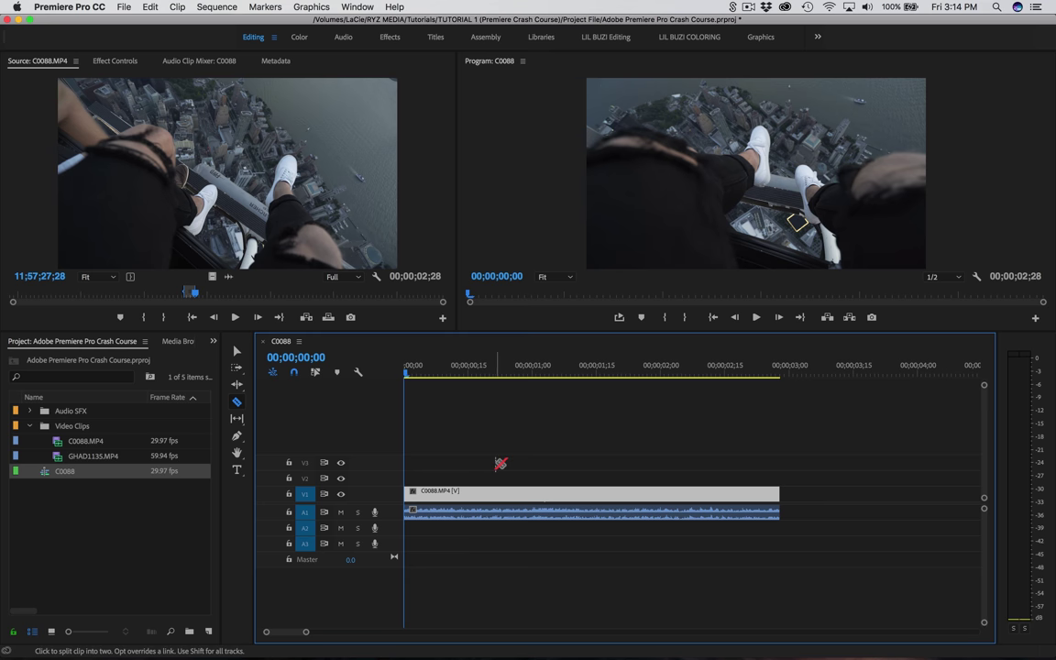
{"action": "key", "text": "v"}
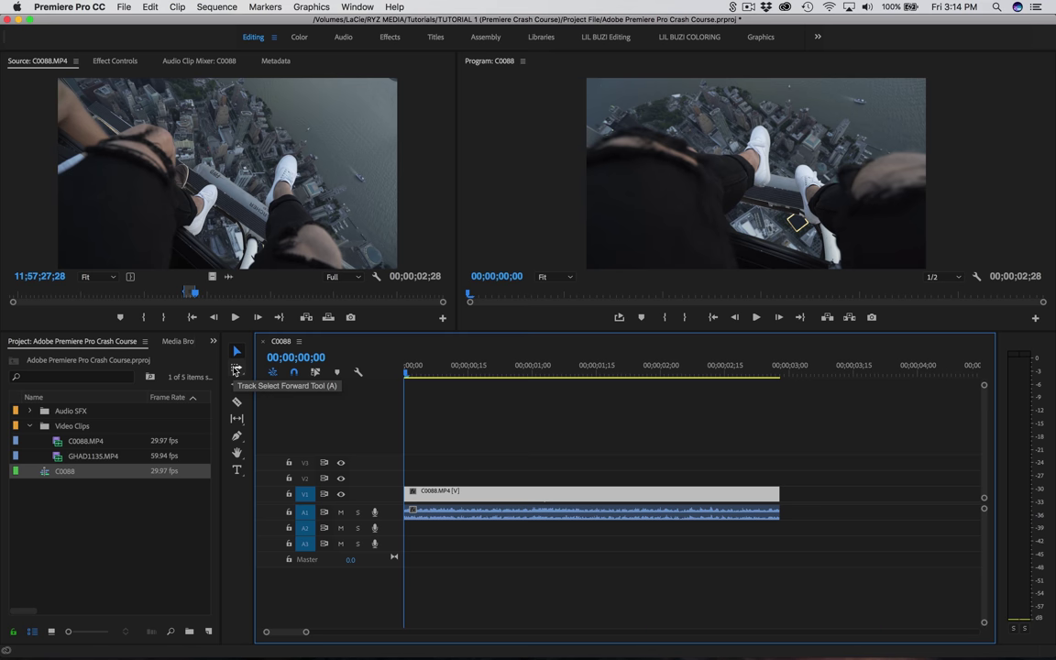
- Select every clip in the sequence with the Track Select Forward Tool, return to the Selection Tool, and clear the selection
{"action": "left_click", "coordinate": [236, 368]}
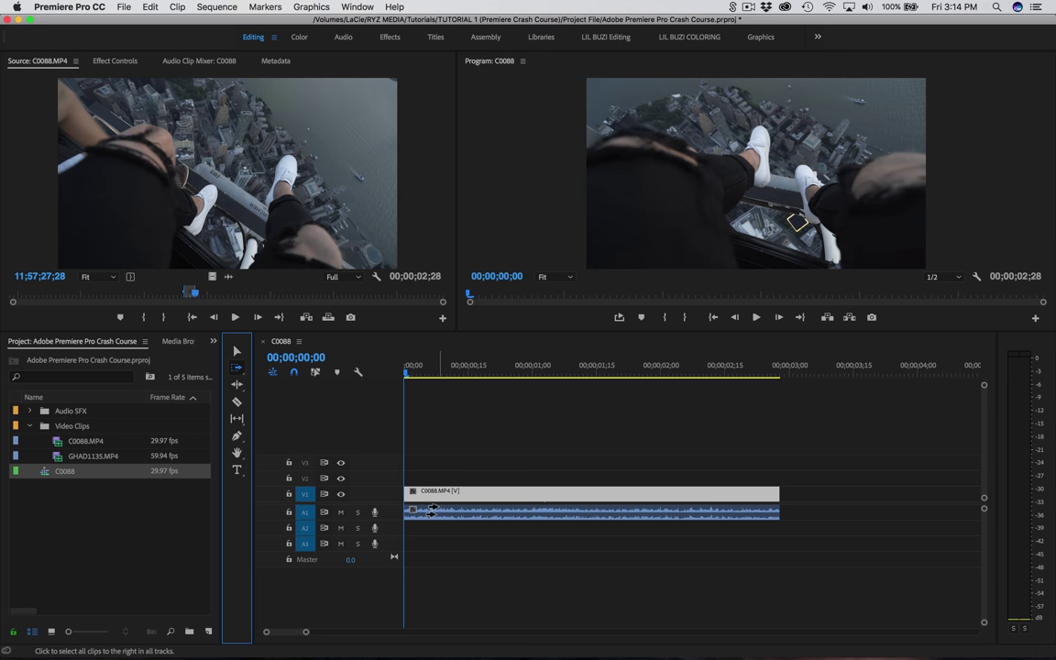
{"action": "left_click", "coordinate": [431, 493]}
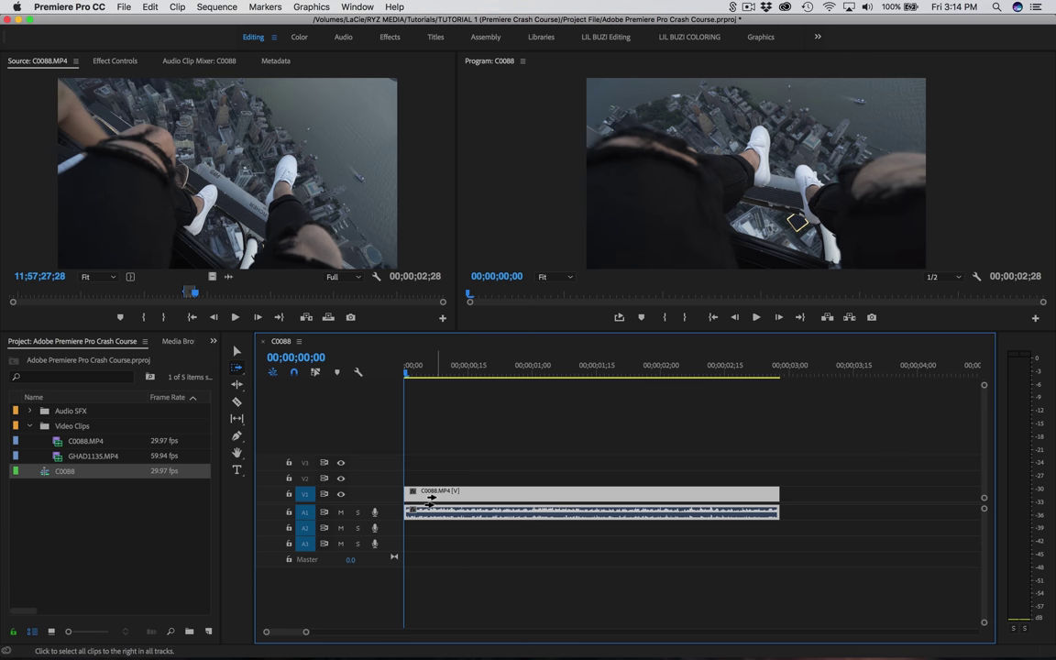
{"action": "key", "text": "v"}
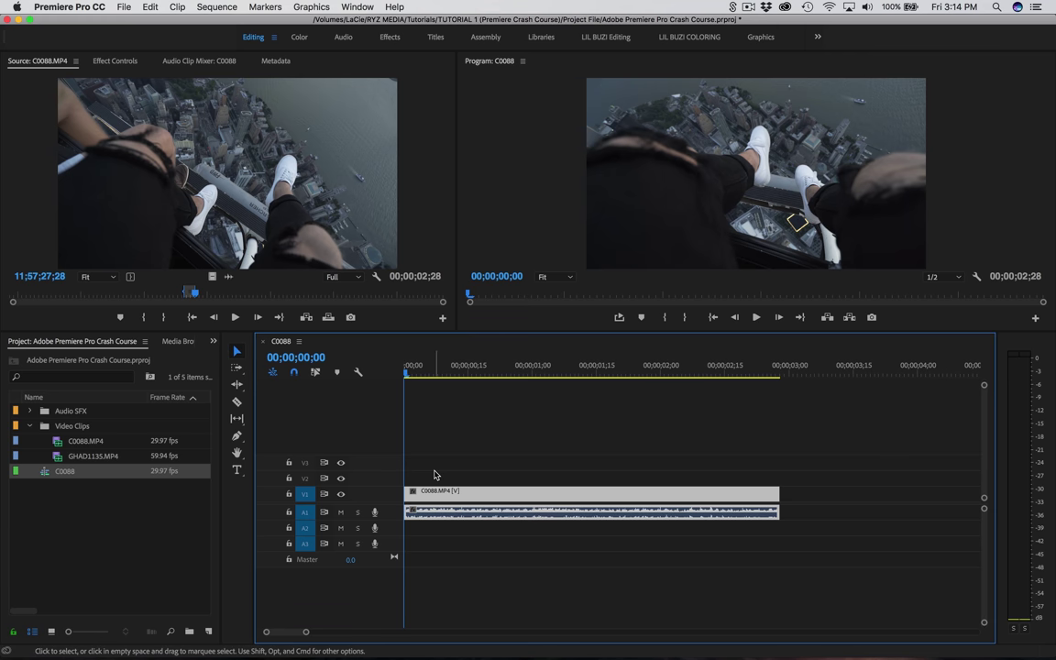
{"action": "left_click", "coordinate": [434, 474]}
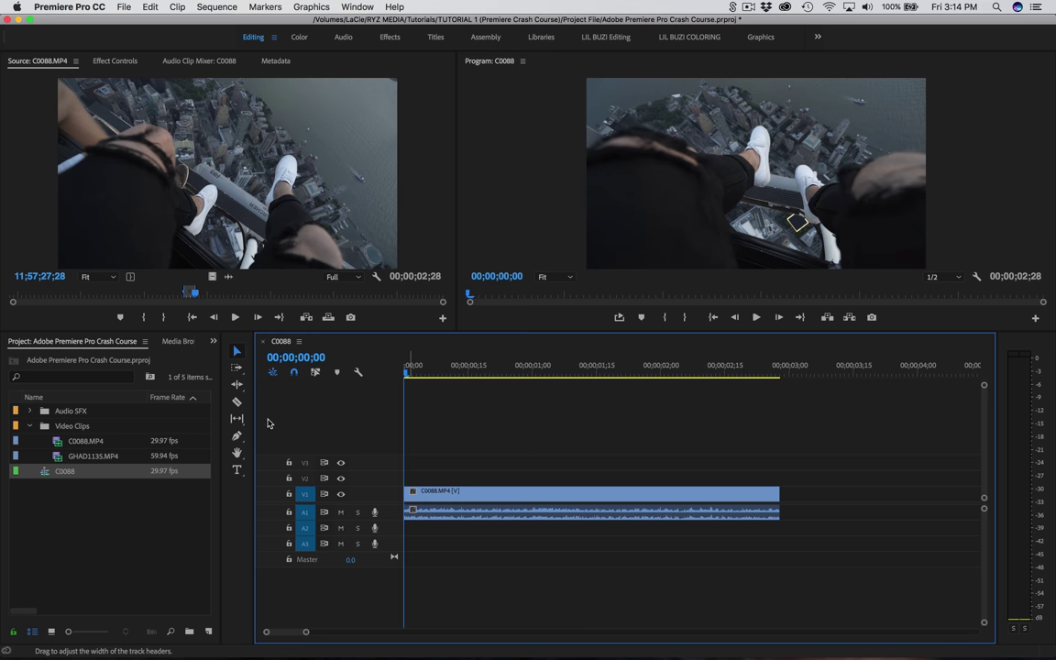
{"action": "left_click", "coordinate": [237, 366]}
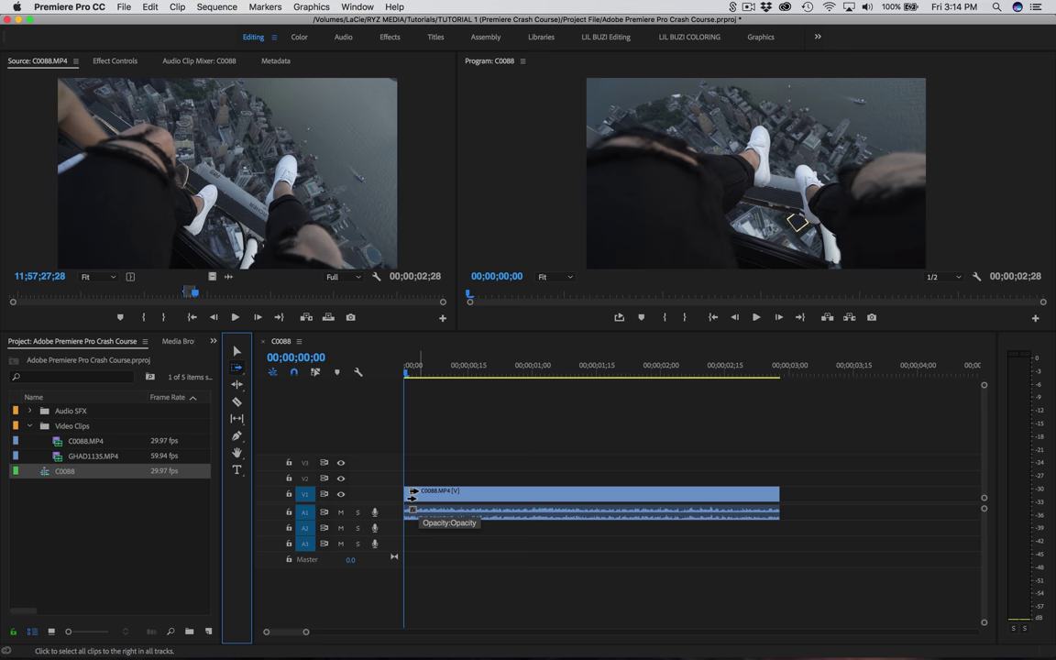
{"action": "left_click", "coordinate": [412, 509]}
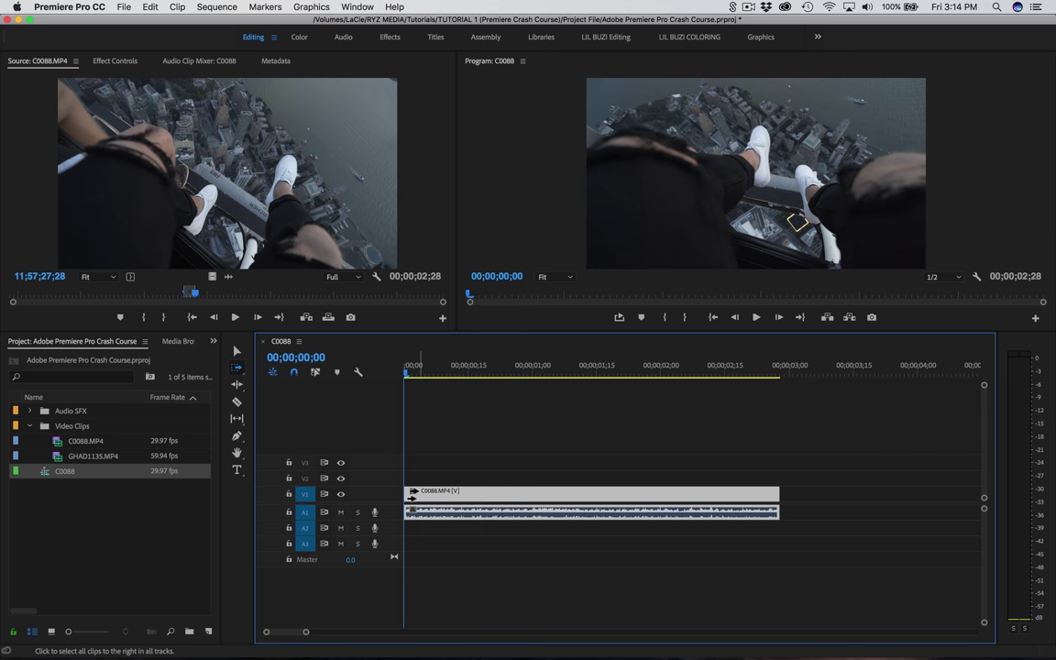
{"action": "key", "text": "v"}
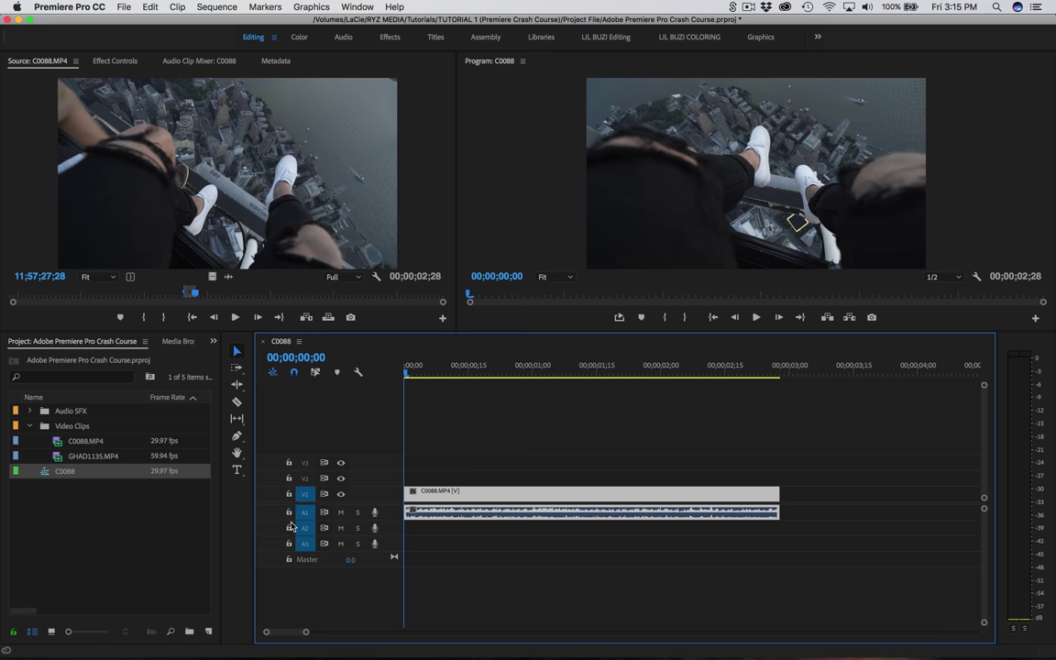
{"action": "key", "text": "super+a"}
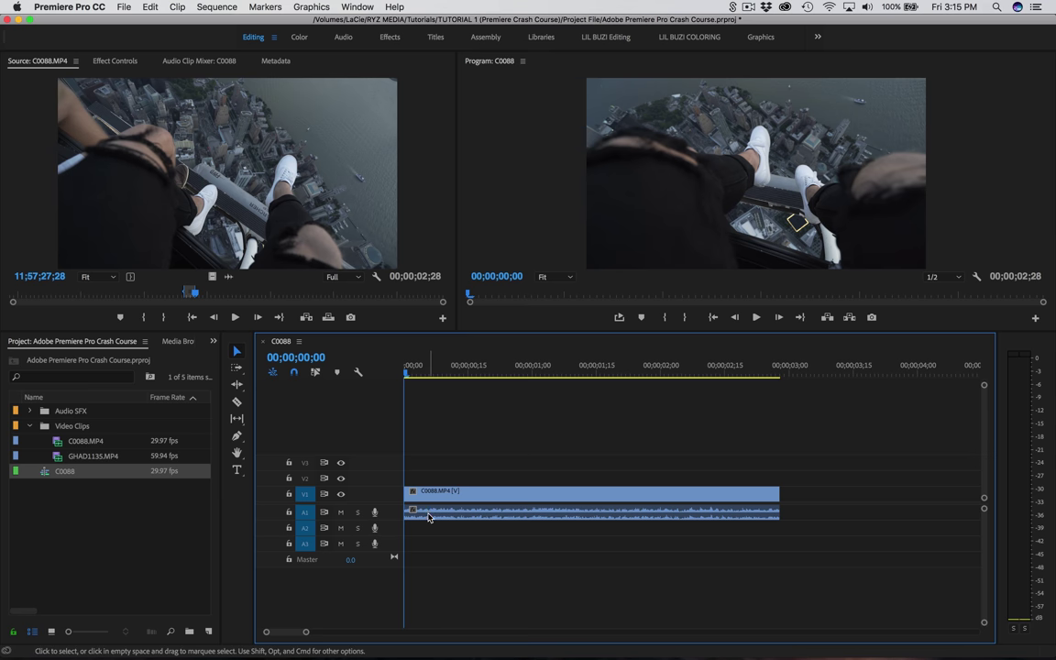
- Mute audio track A1, select its clip, preview the sequence briefly, and return the playhead to the start
{"action": "left_click", "coordinate": [339, 514]}
{"action": "left_click", "coordinate": [339, 514]}
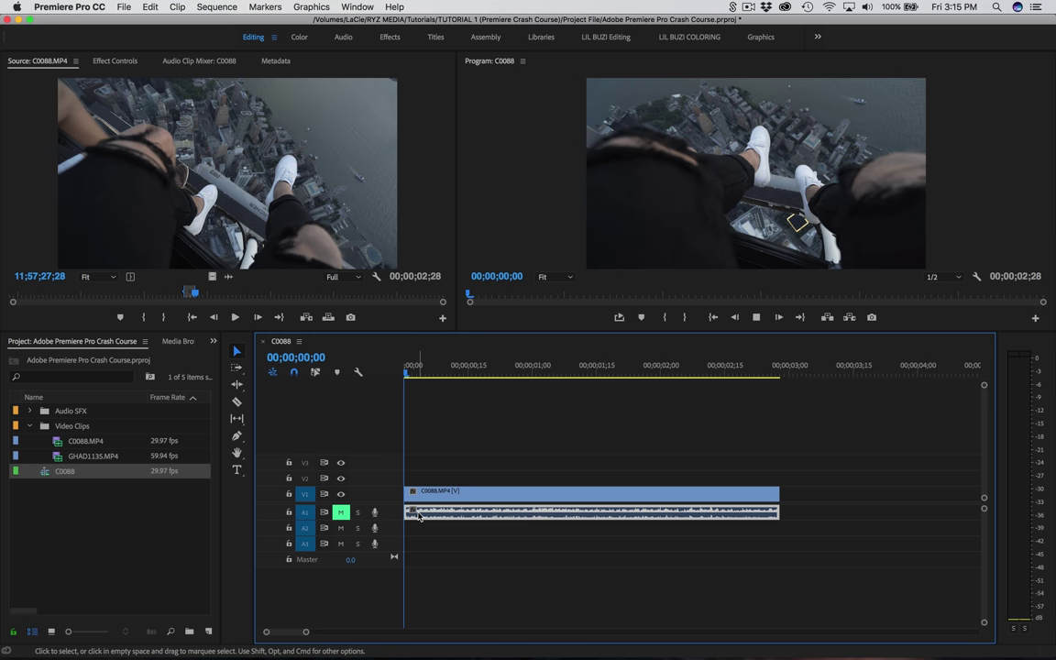
{"action": "key", "text": "space"}
{"action": "key", "text": "space"}
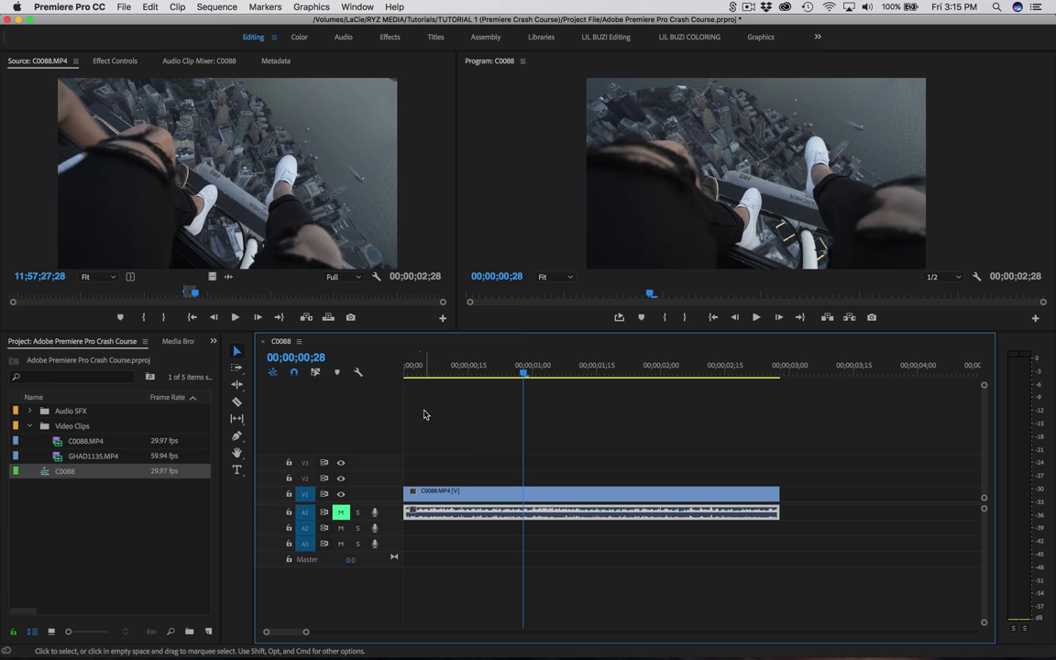
{"action": "key", "text": "Home"}
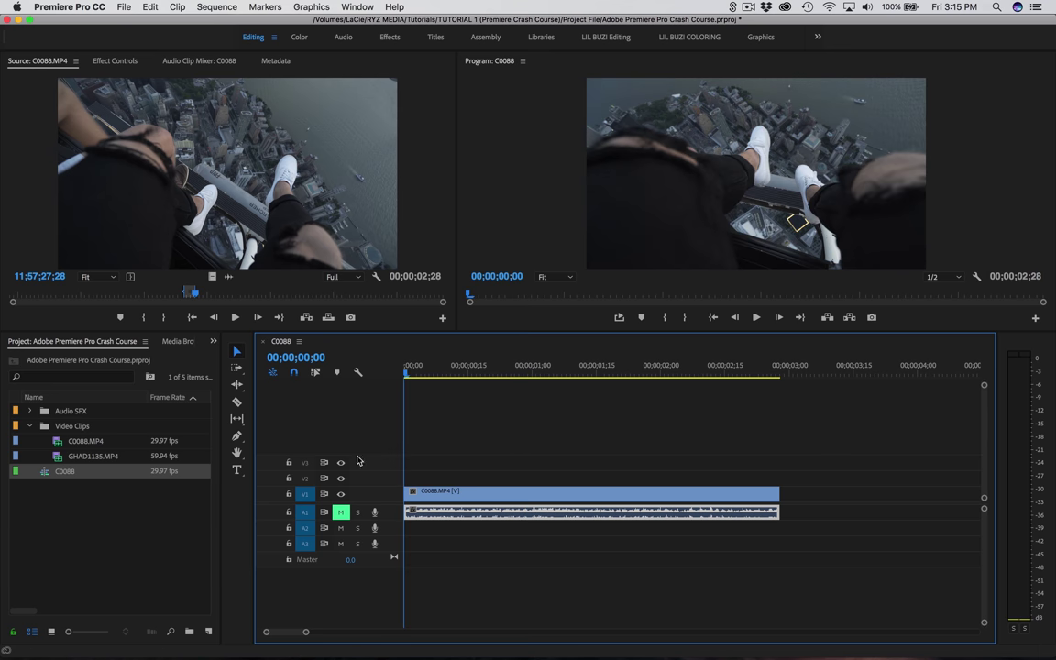
- Solo audio track A1 with its mute off, preview the sequence from the start, and turn the solo off again
{"action": "left_click", "coordinate": [357, 512]}
{"action": "left_click", "coordinate": [341, 513]}
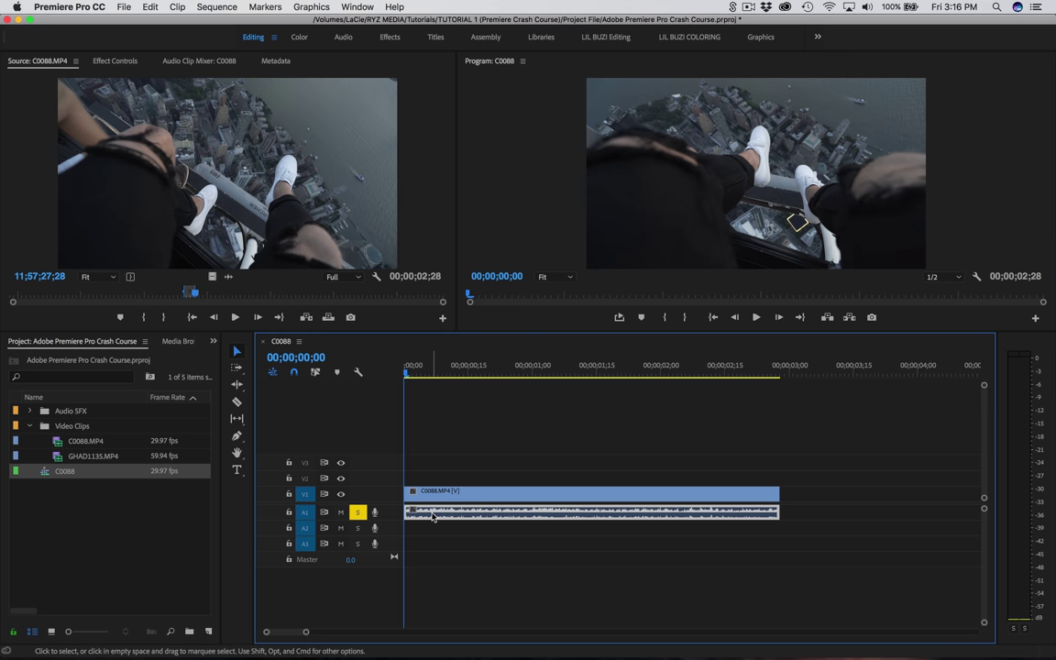
{"action": "key", "text": "space"}
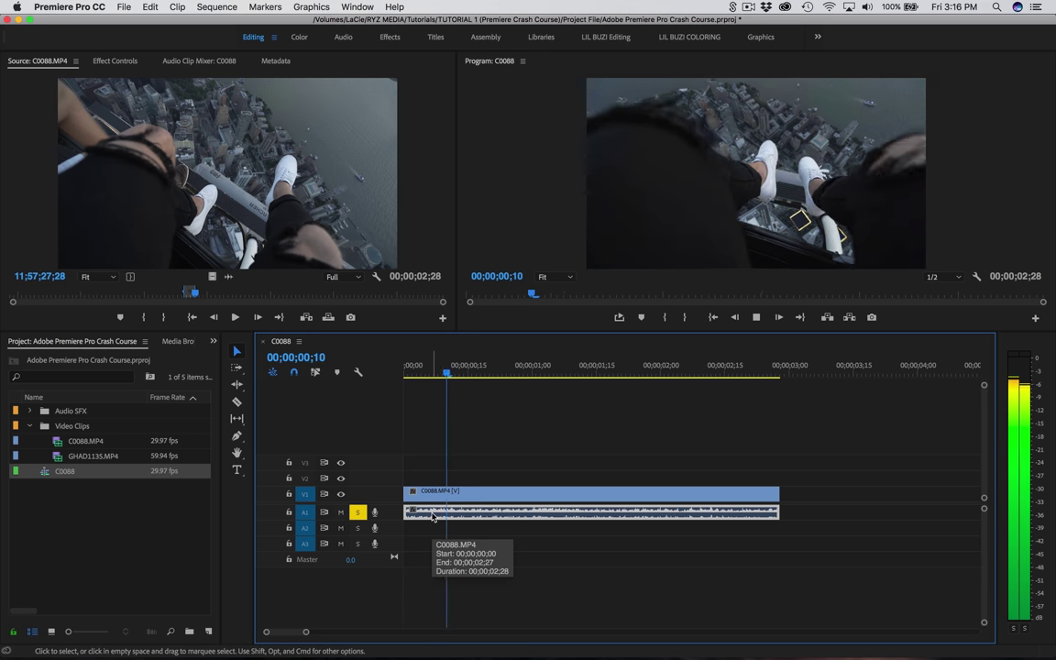
{"action": "key", "text": "space"}
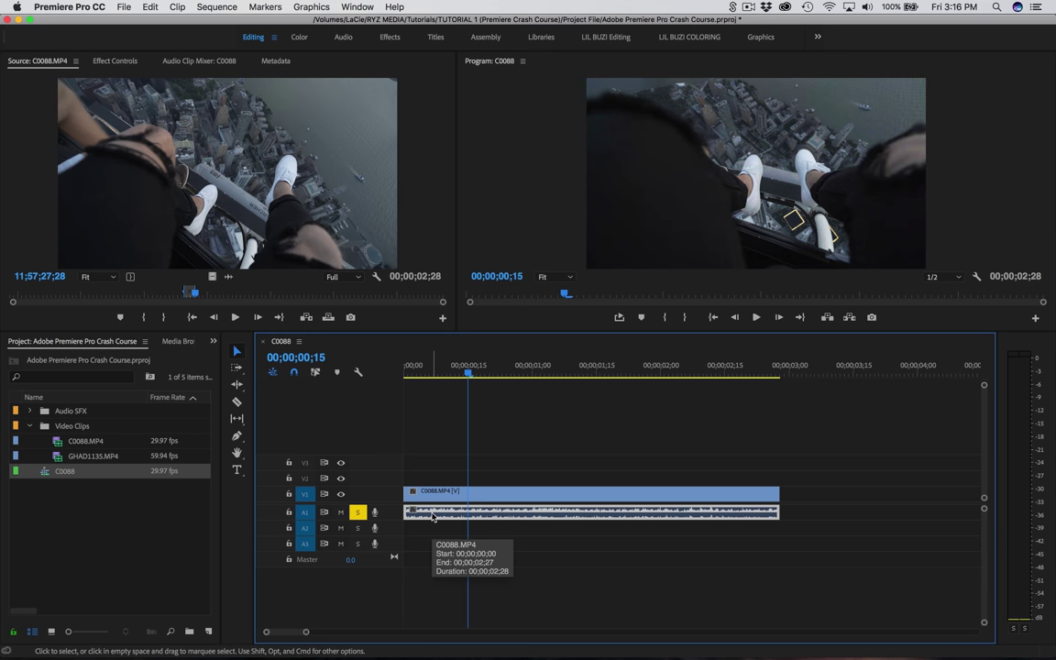
{"action": "left_click", "coordinate": [407, 374]}
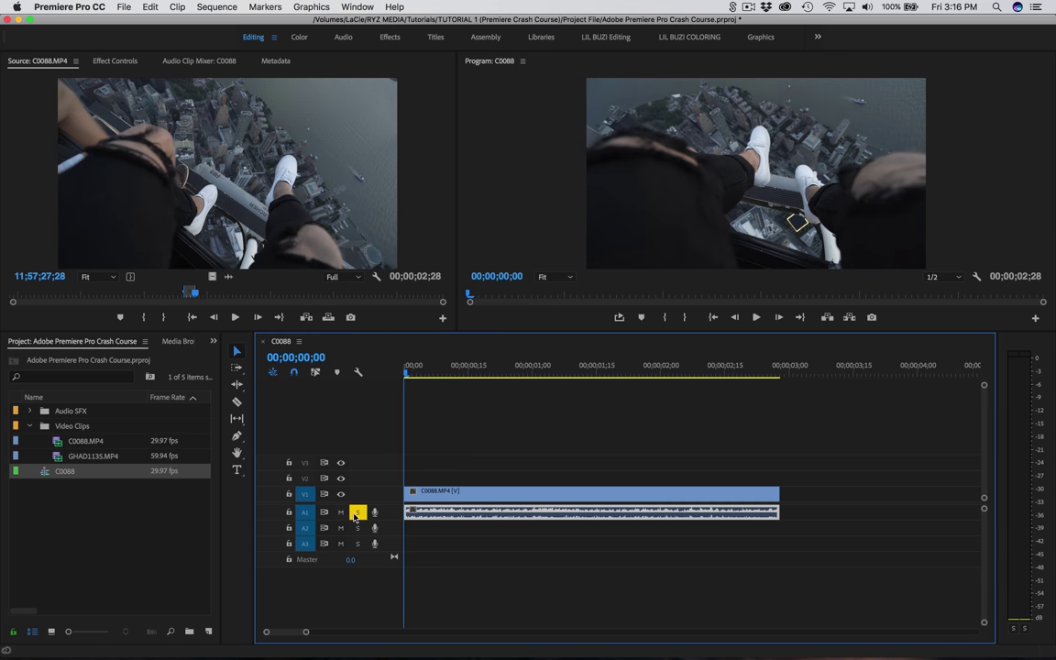
{"action": "left_click", "coordinate": [355, 514]}
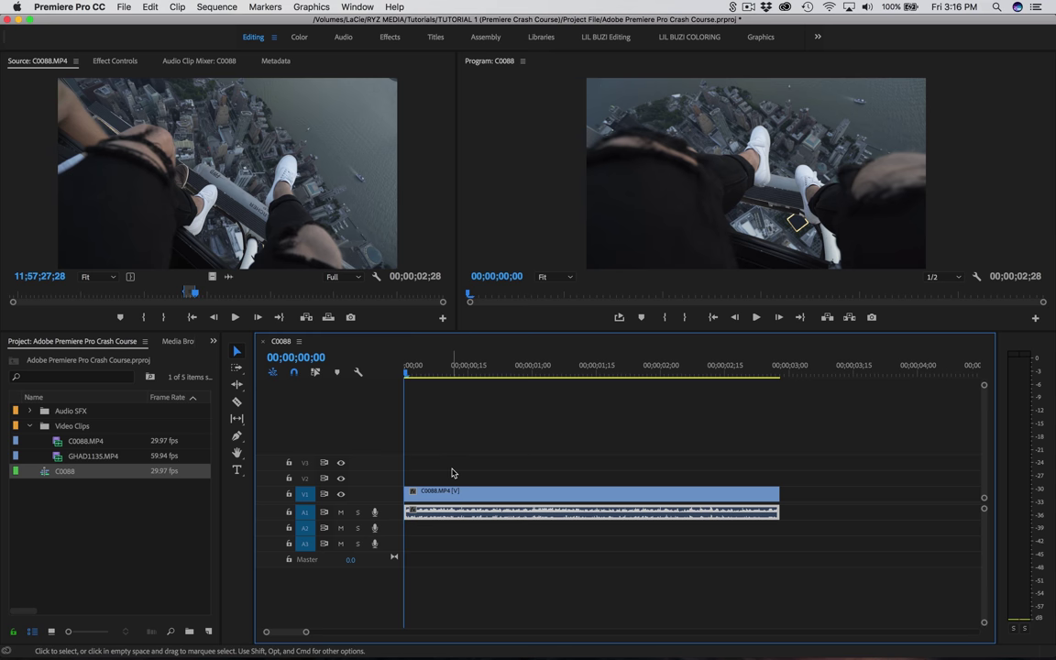
- Turn on Linked Selection and select the C0088.MP4 video clip together with its audio
{"action": "left_click", "coordinate": [316, 373]}
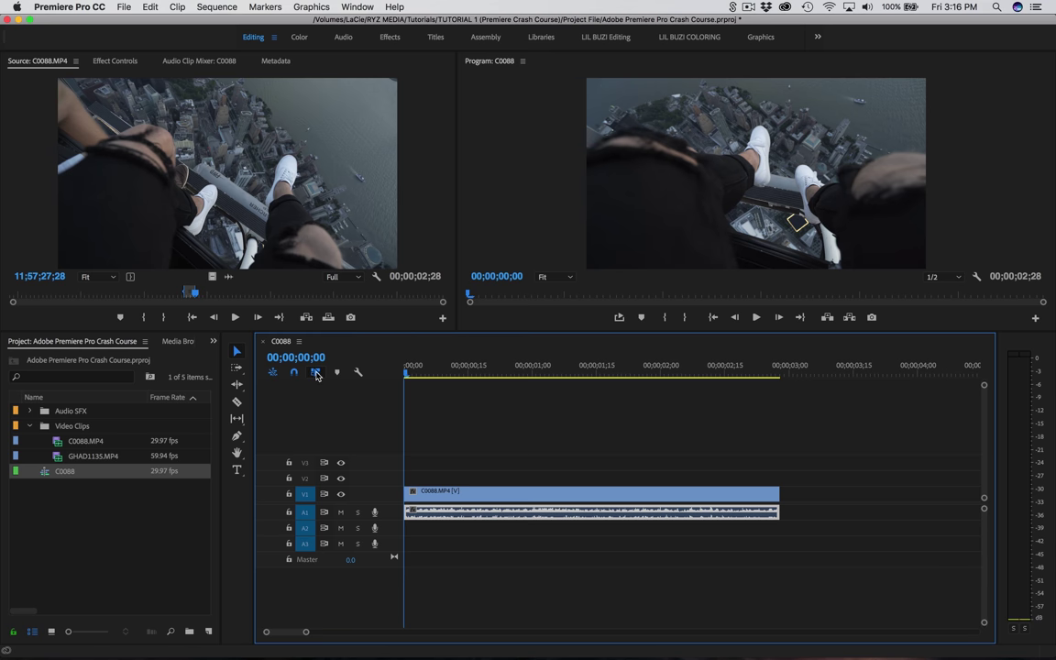
{"action": "left_click", "coordinate": [446, 500]}
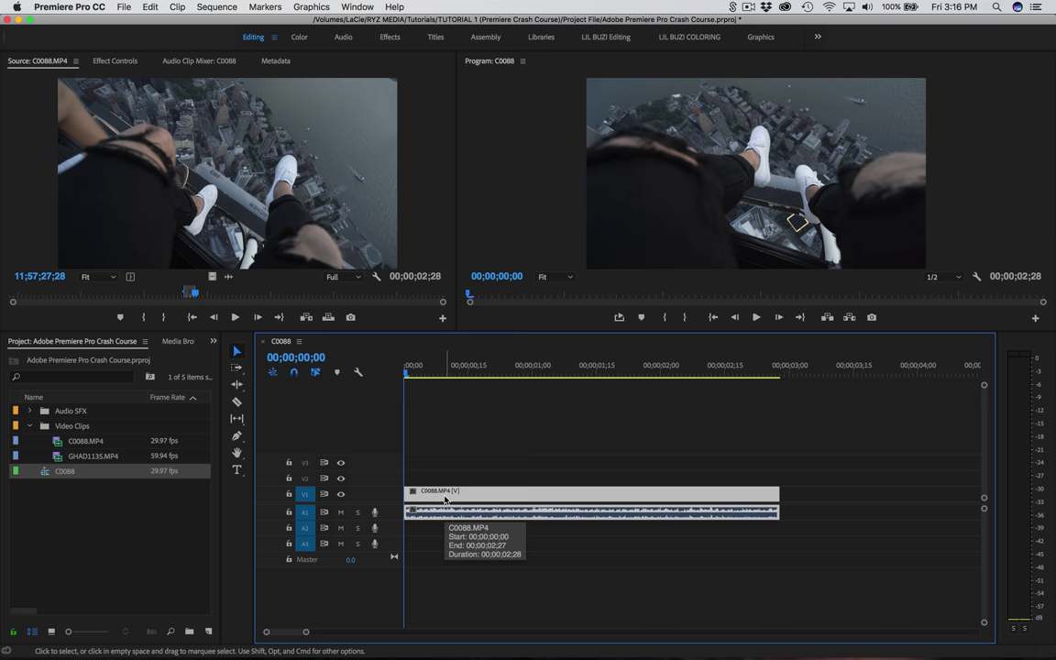
{"action": "mouse_move", "coordinate": [445, 499]}
{"action": "left_mouse_down"}
{"action": "mouse_move", "coordinate": [574, 515]}
{"action": "mouse_move", "coordinate": [451, 511]}
{"action": "mouse_move", "coordinate": [443, 472]}
{"action": "mouse_move", "coordinate": [443, 496]}
{"action": "left_mouse_up"}
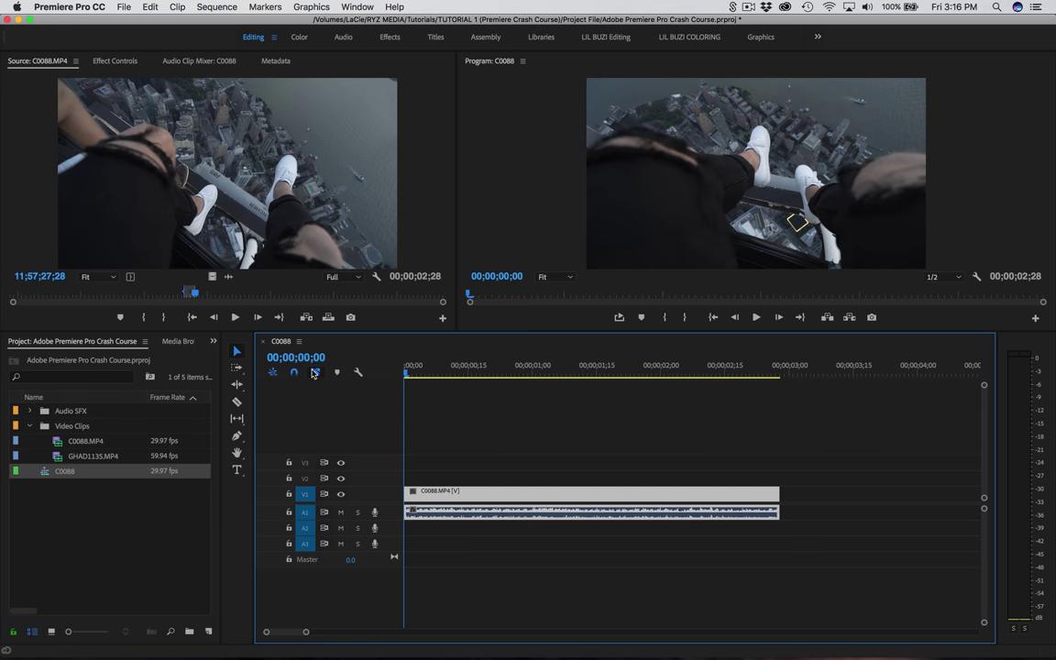
{"action": "left_click", "coordinate": [447, 494]}
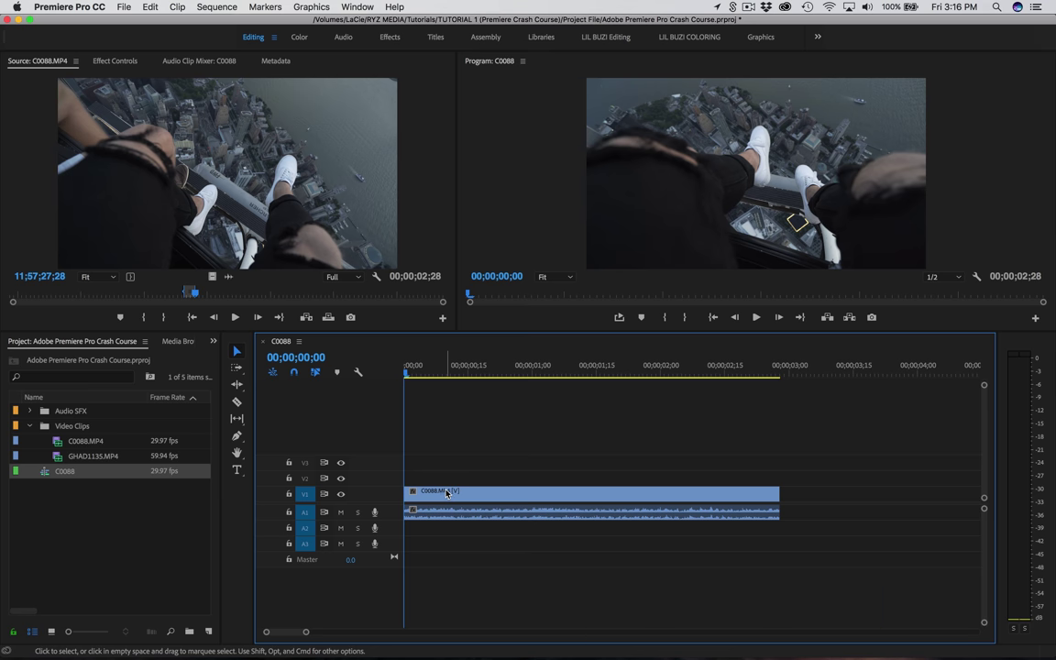
{"action": "left_click", "coordinate": [445, 494]}
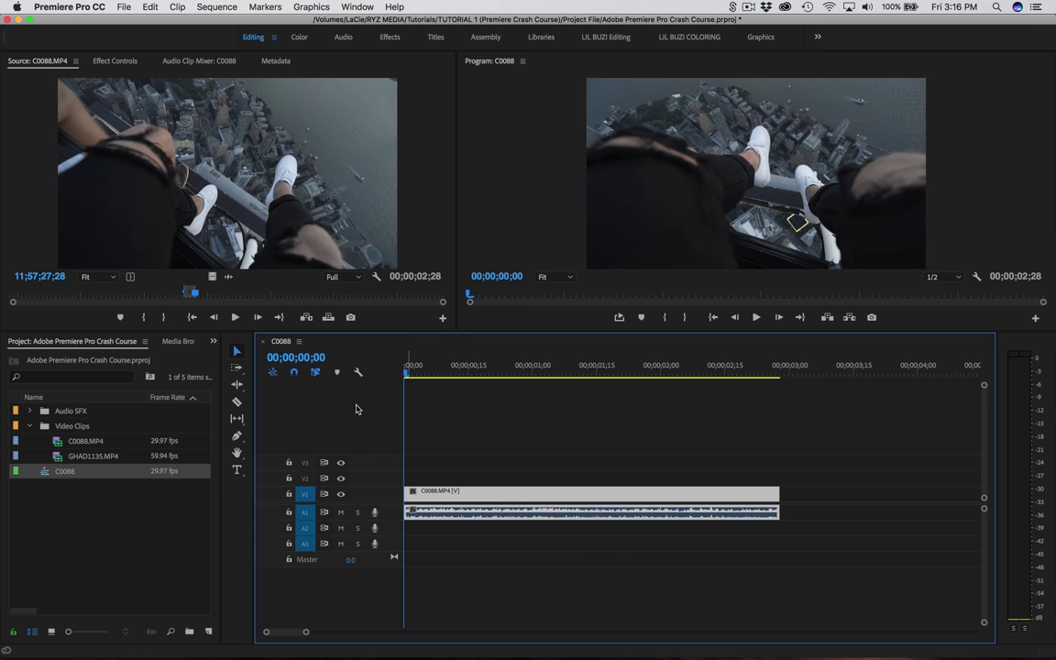
- Turn off Linked Selection and select the C0088.MP4 video on V1 and its audio on A1 separately
{"action": "left_click", "coordinate": [316, 372]}
{"action": "left_click", "coordinate": [519, 558]}
{"action": "left_click", "coordinate": [498, 496]}
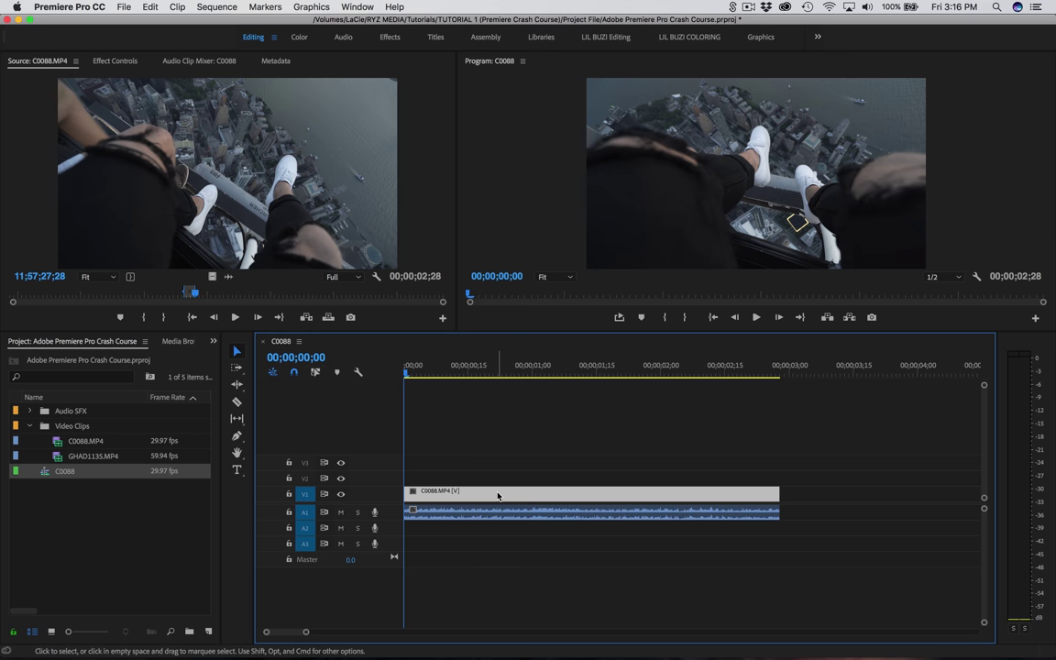
{"action": "left_click_drag", "start_coordinate": [548, 496], "coordinate": [513, 509]}
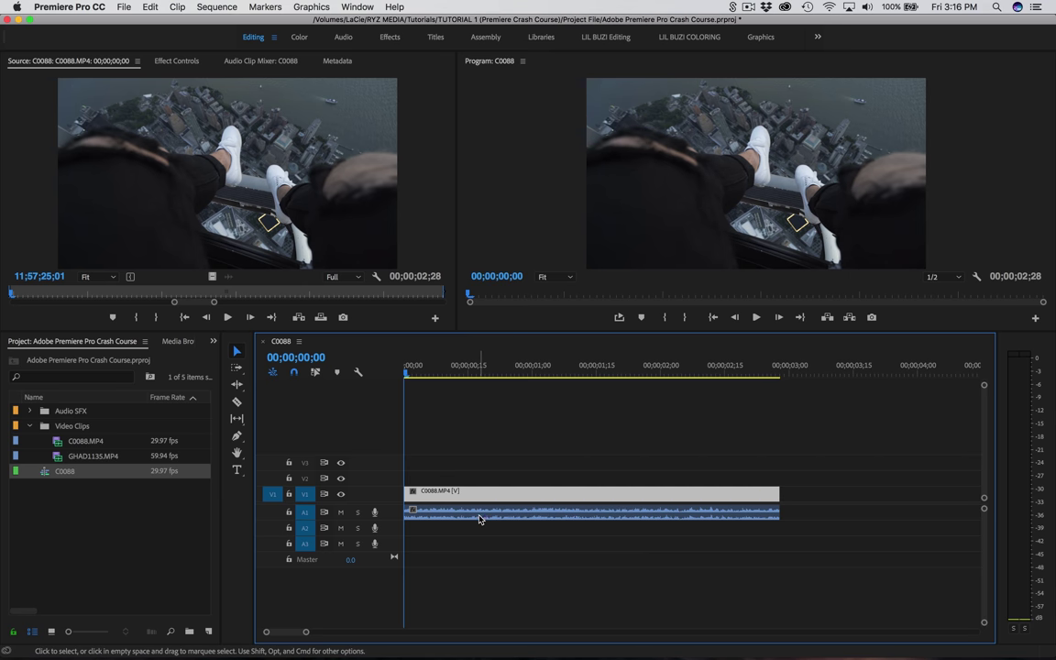
{"action": "left_click", "coordinate": [479, 519]}
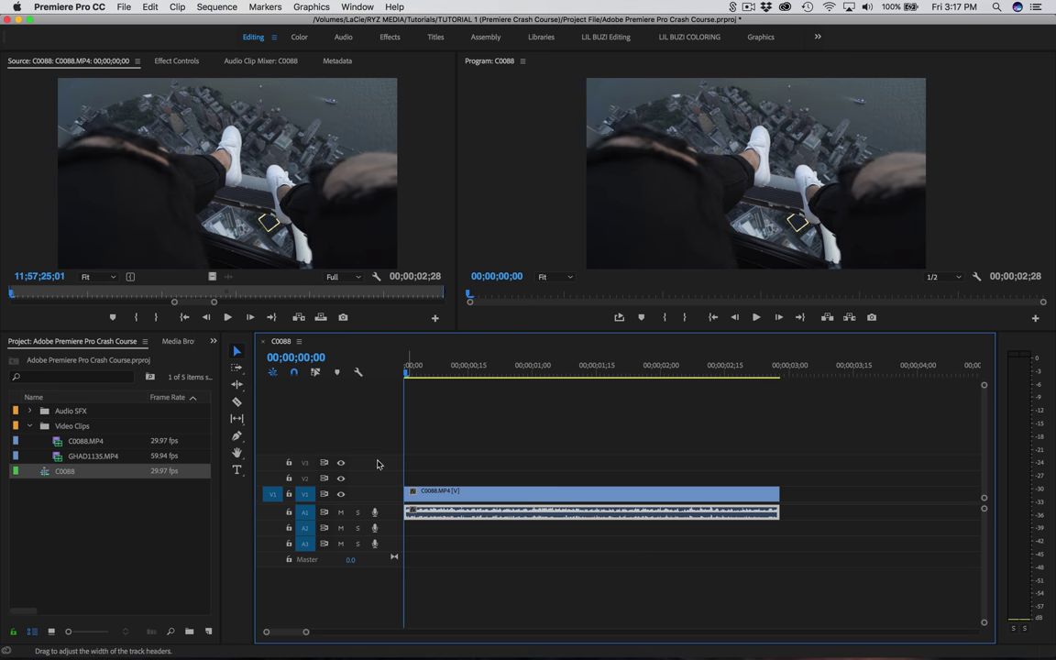
- Turn Linked Selection back on and unlink the C0088.MP4 video on V1 from its audio on A1
{"action": "left_click", "coordinate": [315, 371]}
{"action": "left_click", "coordinate": [437, 495]}
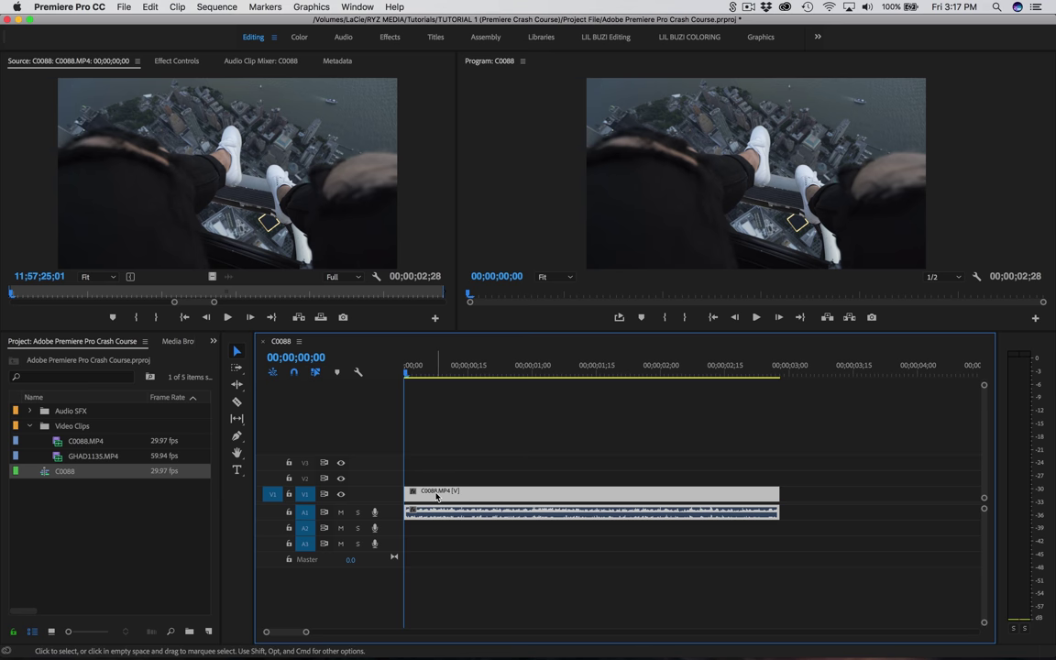
{"action": "right_click", "coordinate": [437, 496]}
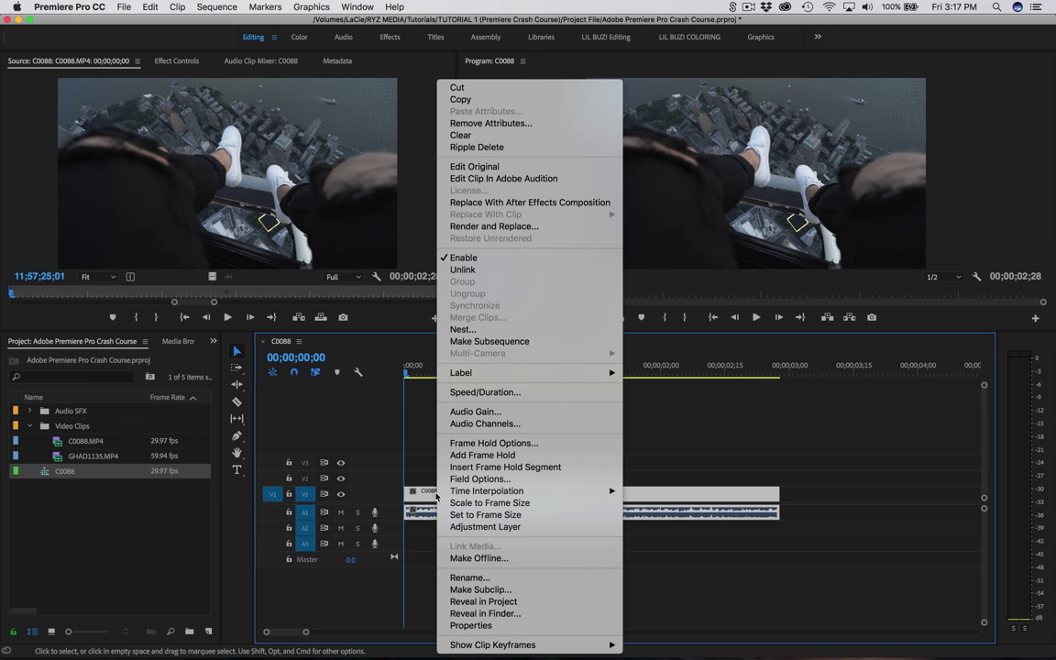
{"action": "left_click", "coordinate": [463, 271]}
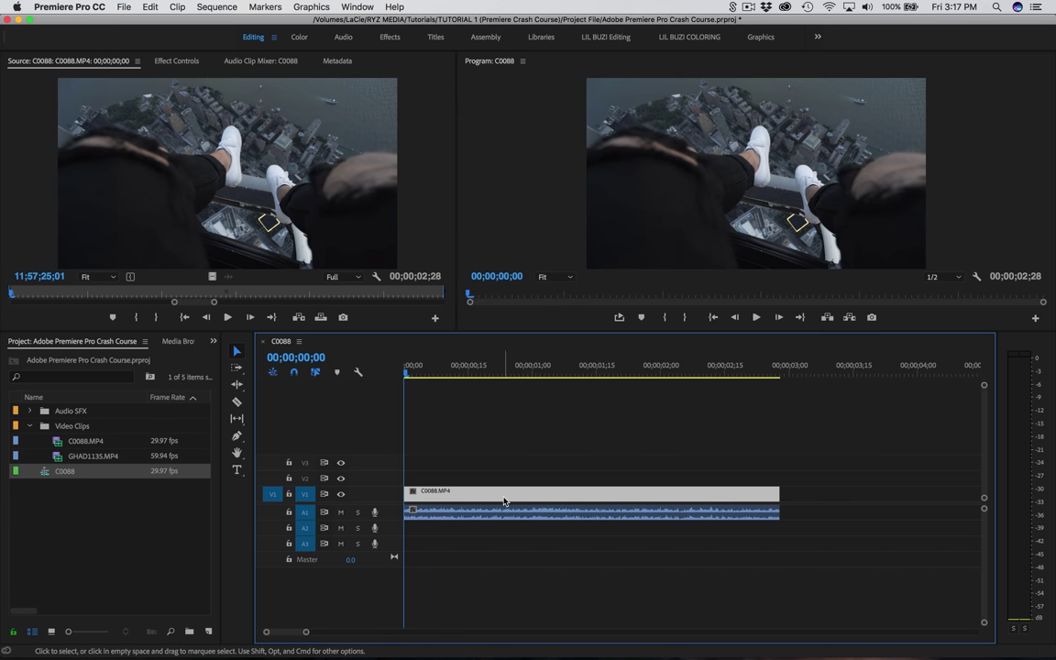
- Delete only the unlinked C0088.MP4 video clip from V1, undo the deletion, and select the clip again
{"action": "key", "text": "Delete"}
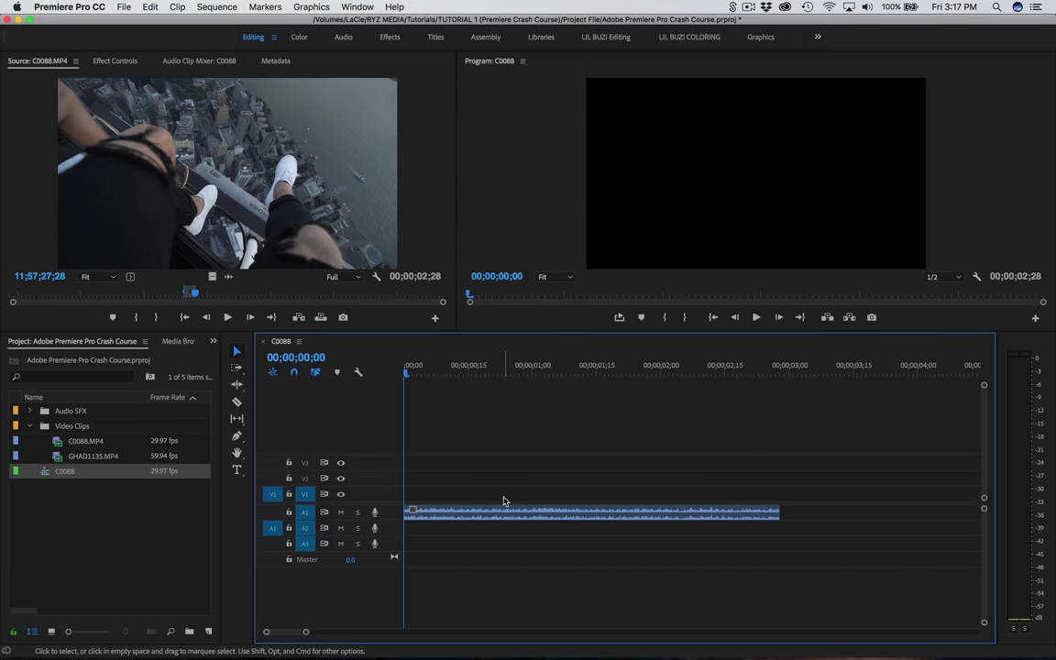
{"action": "key", "text": "super+z"}
{"action": "left_click", "coordinate": [505, 496]}
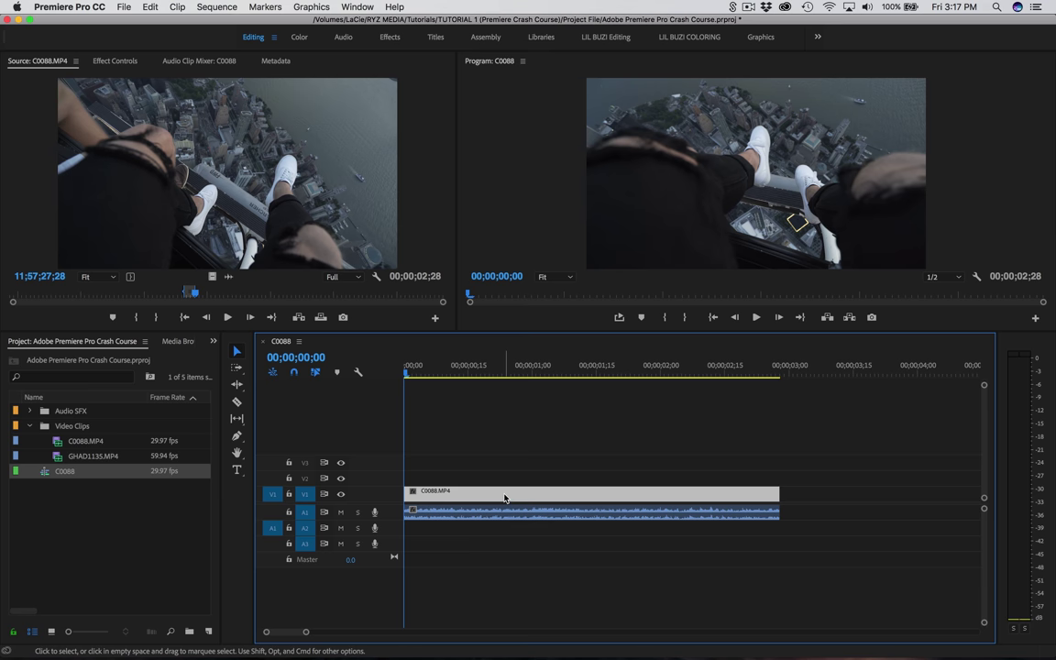
- Preview about the first half second of the sequence, step back one frame, and return the playhead to the start
{"action": "key", "text": "space"}
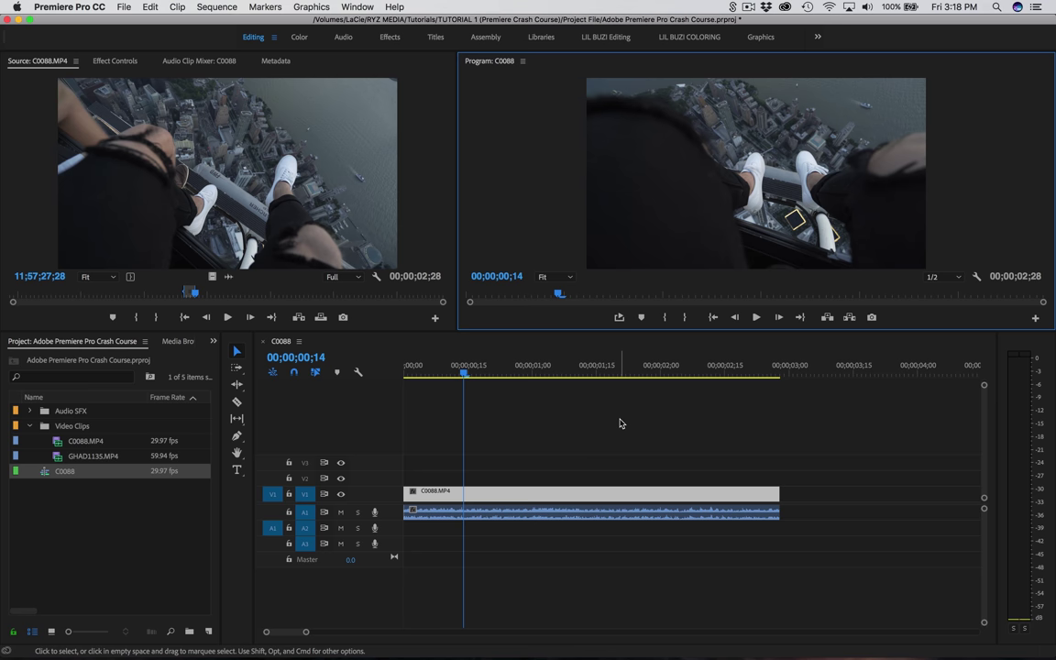
{"action": "key", "text": "space"}
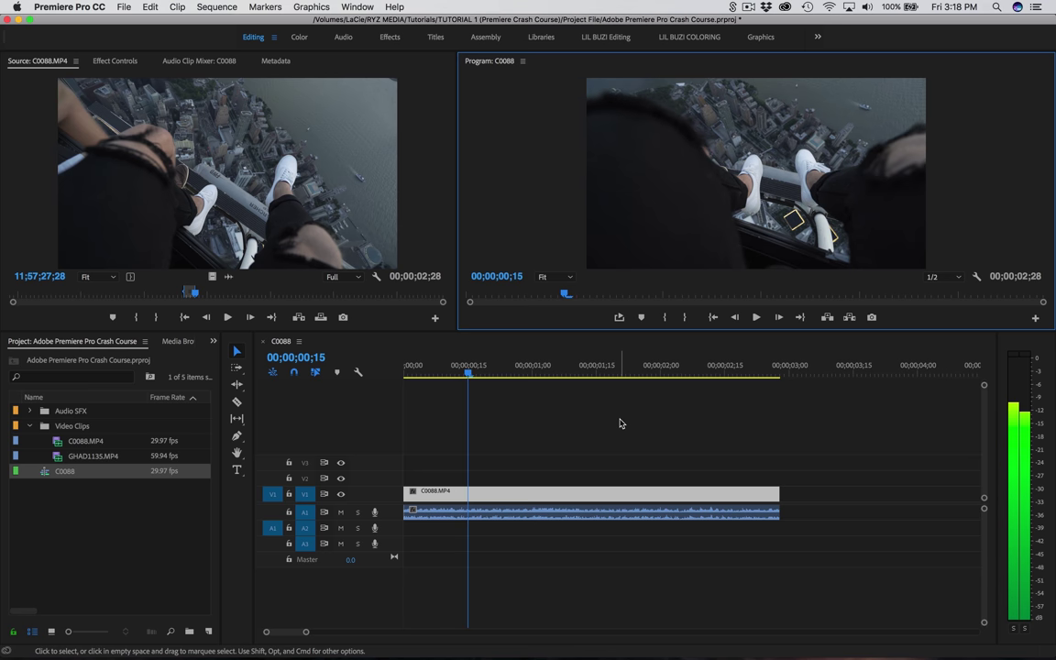
{"action": "key", "text": "Left"}
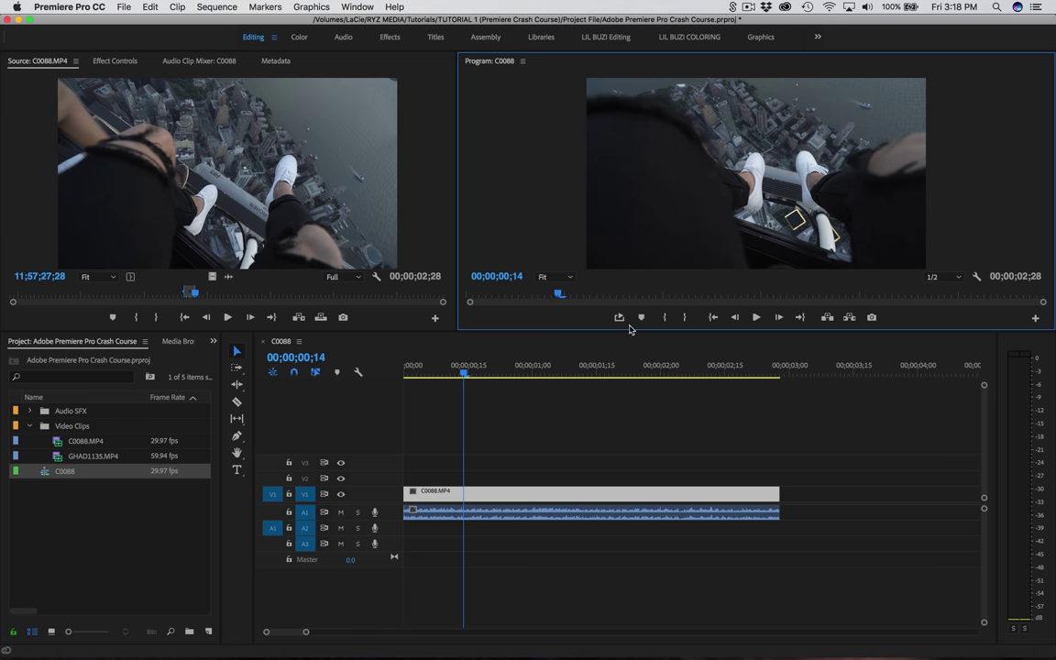
{"action": "left_click_drag", "start_coordinate": [462, 377], "coordinate": [400, 377]}
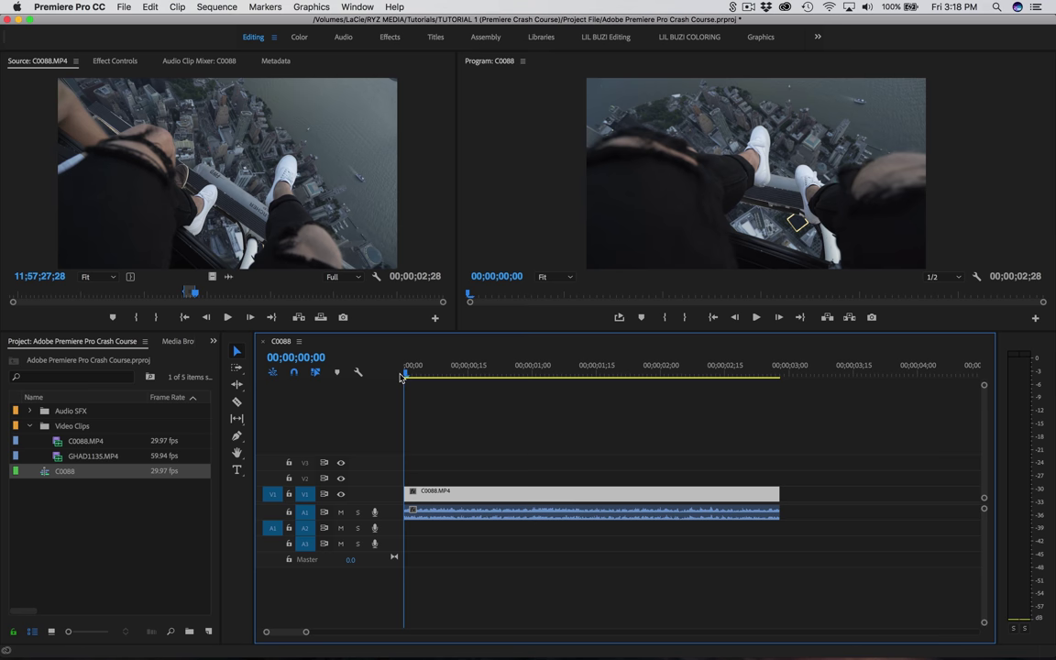
- Mark the sequence from its start to 00;00;01;28 and play the marked range with Loop Playback turned on
{"action": "key", "text": "super+a"}
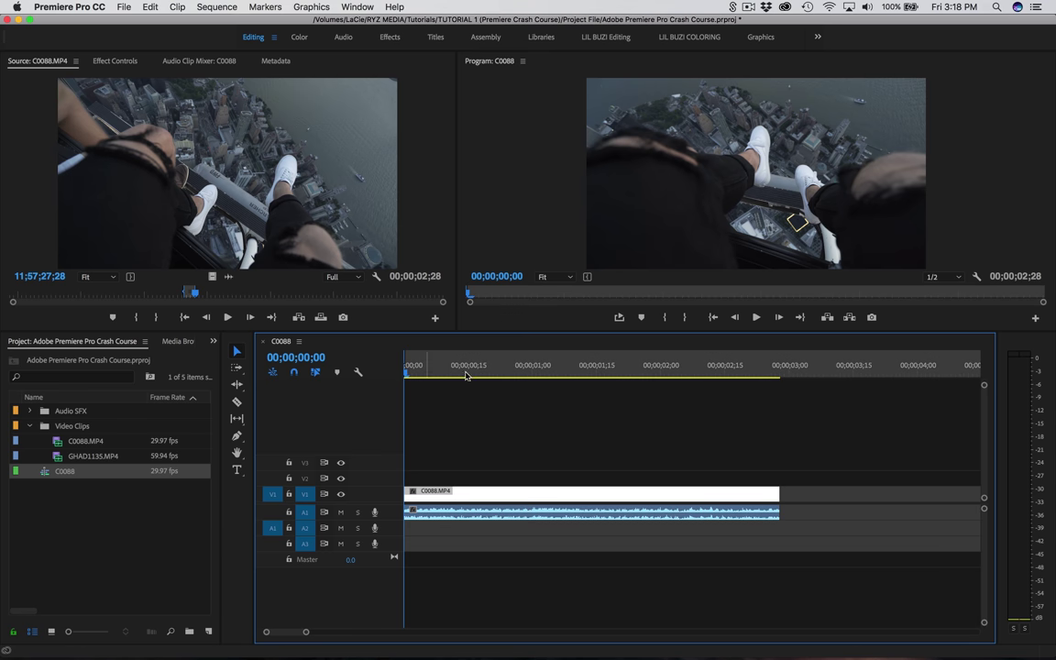
{"action": "left_click", "coordinate": [652, 369]}
{"action": "key", "text": "o"}
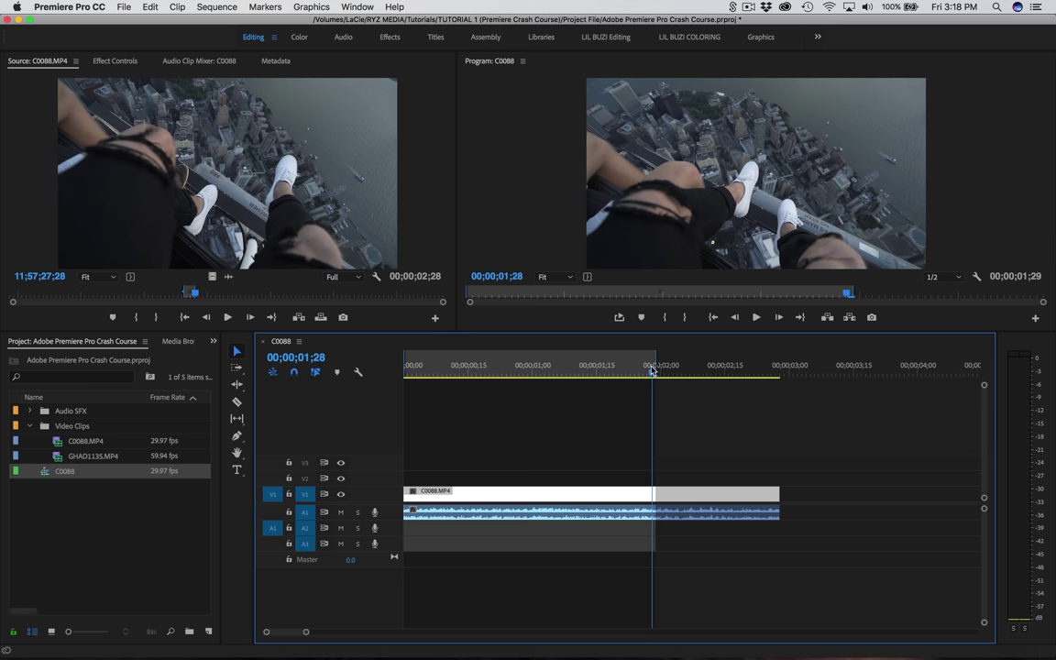
{"action": "left_click", "coordinate": [620, 318]}
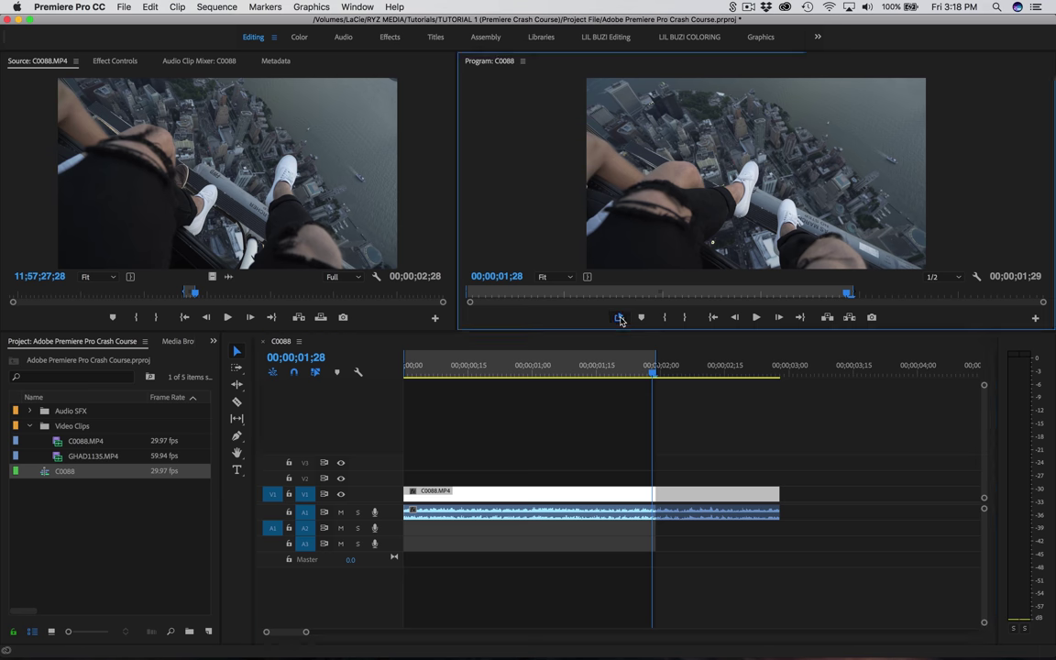
{"action": "key", "text": "space"}
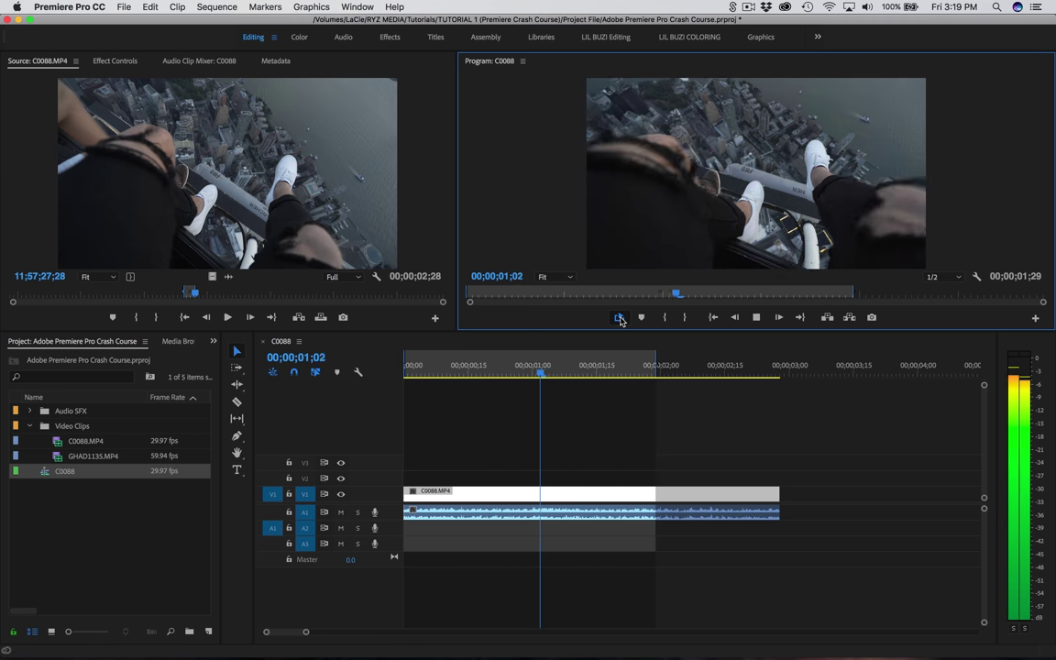
{"action": "key", "text": "space"}
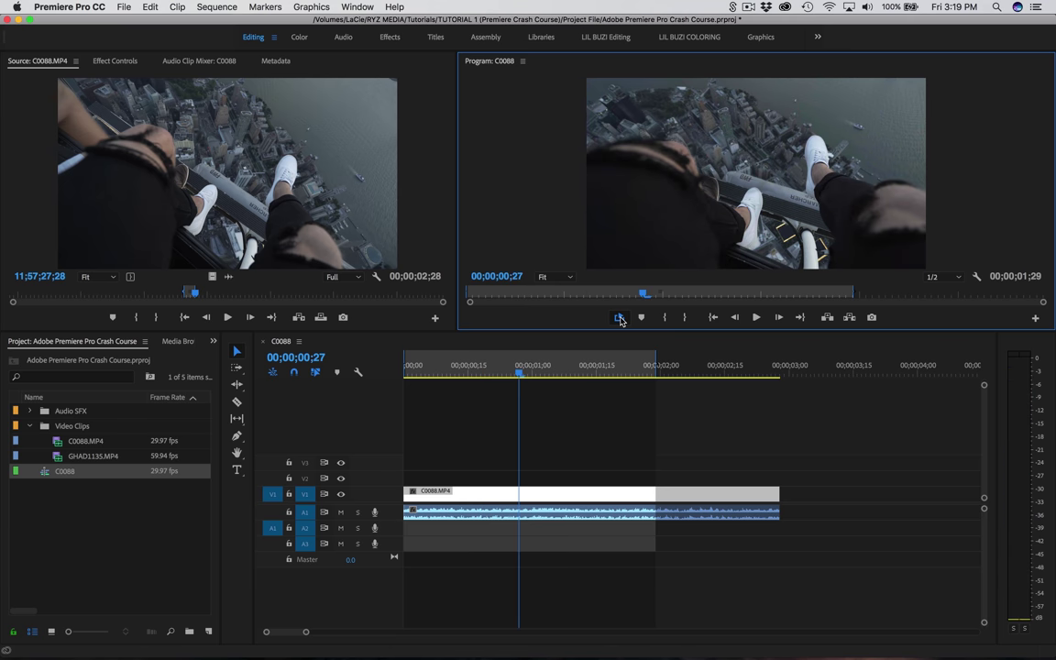
- Play the sequence to its end with Loop Playback turned off, and clear its in and out points
{"action": "left_click", "coordinate": [620, 318]}
{"action": "key", "text": "space"}
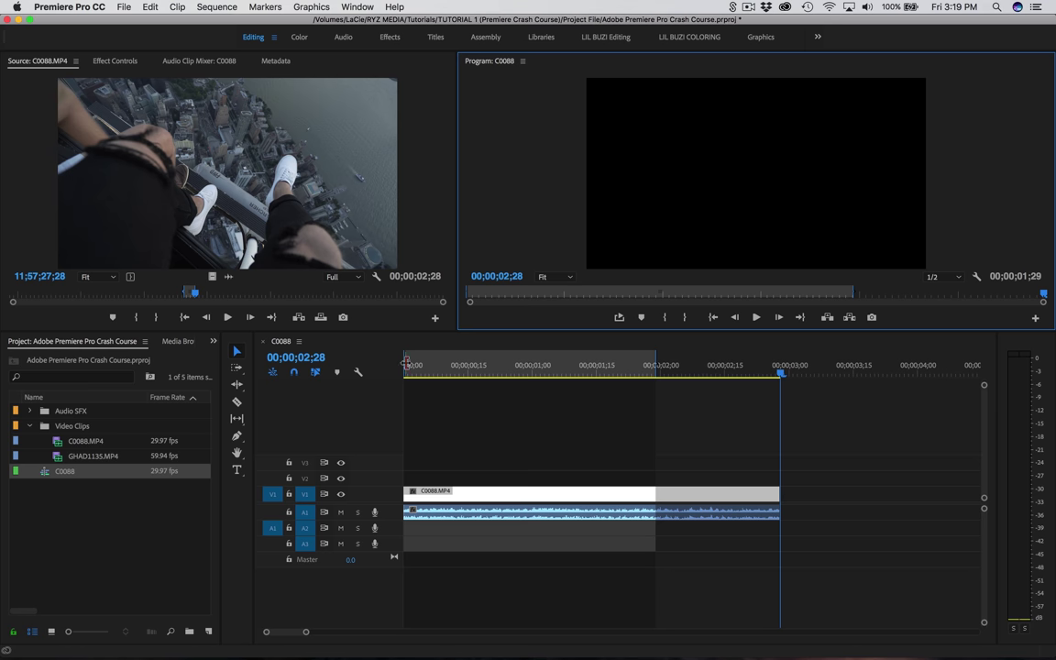
{"action": "right_click", "coordinate": [604, 369]}
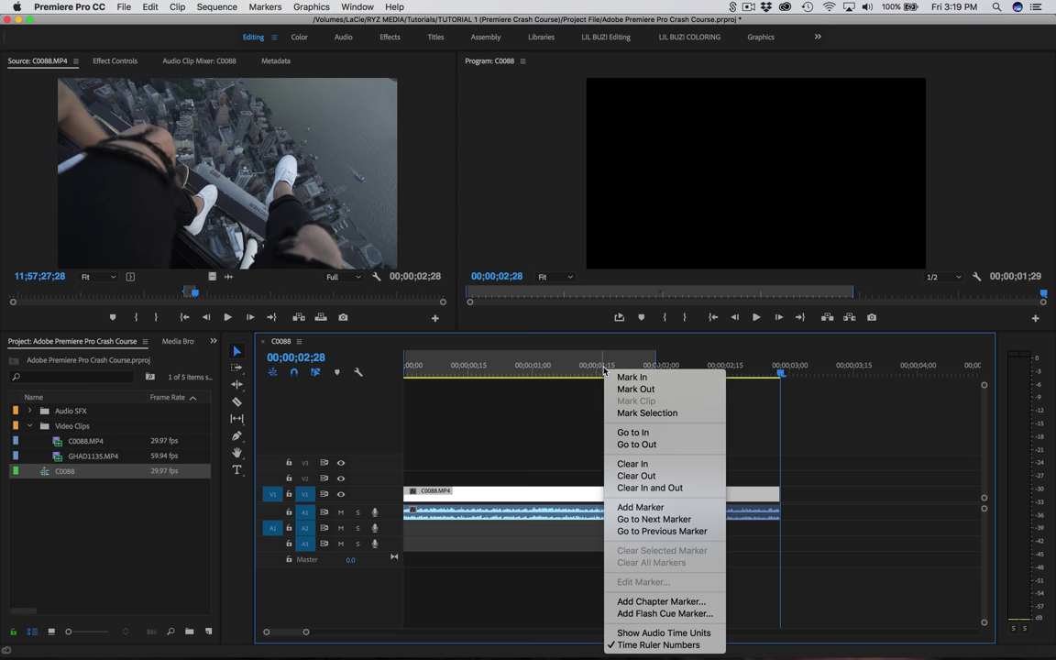
{"action": "left_click", "coordinate": [632, 475]}
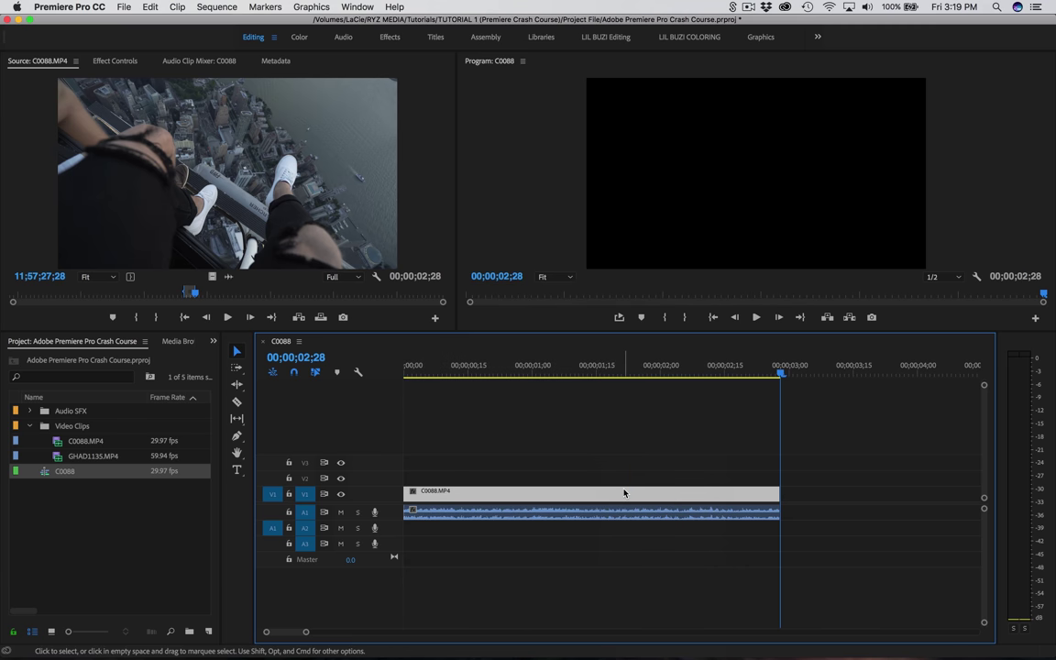
- Mark the sequence from its start to 00;00;01;10 and render that range with Render In to Out
{"action": "left_click", "coordinate": [409, 375]}
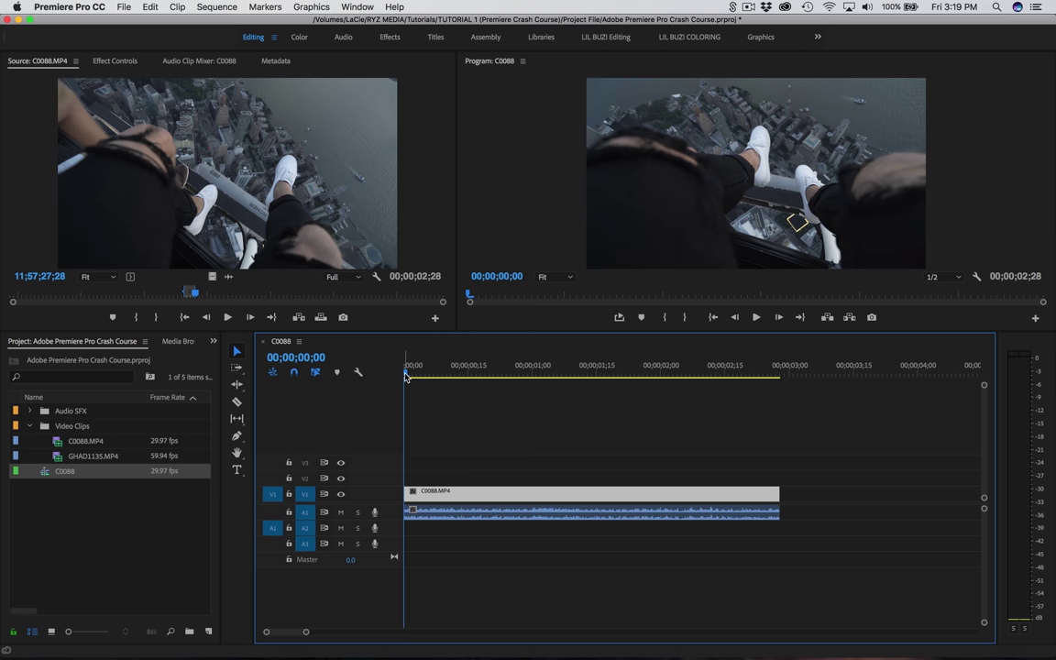
{"action": "key", "text": "super+a"}
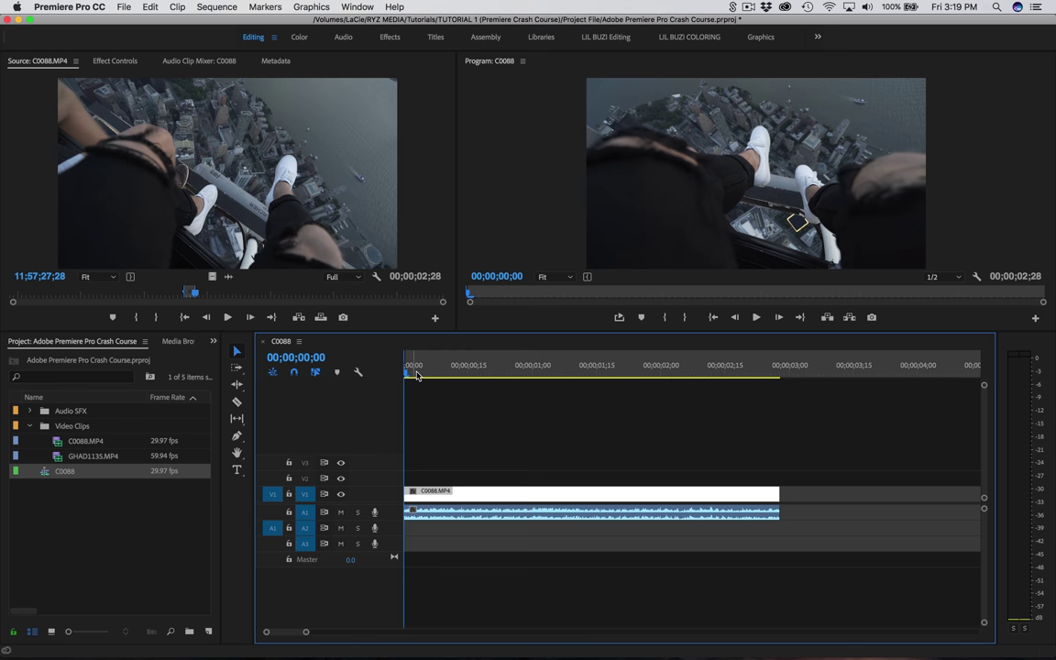
{"action": "left_click", "coordinate": [575, 373]}
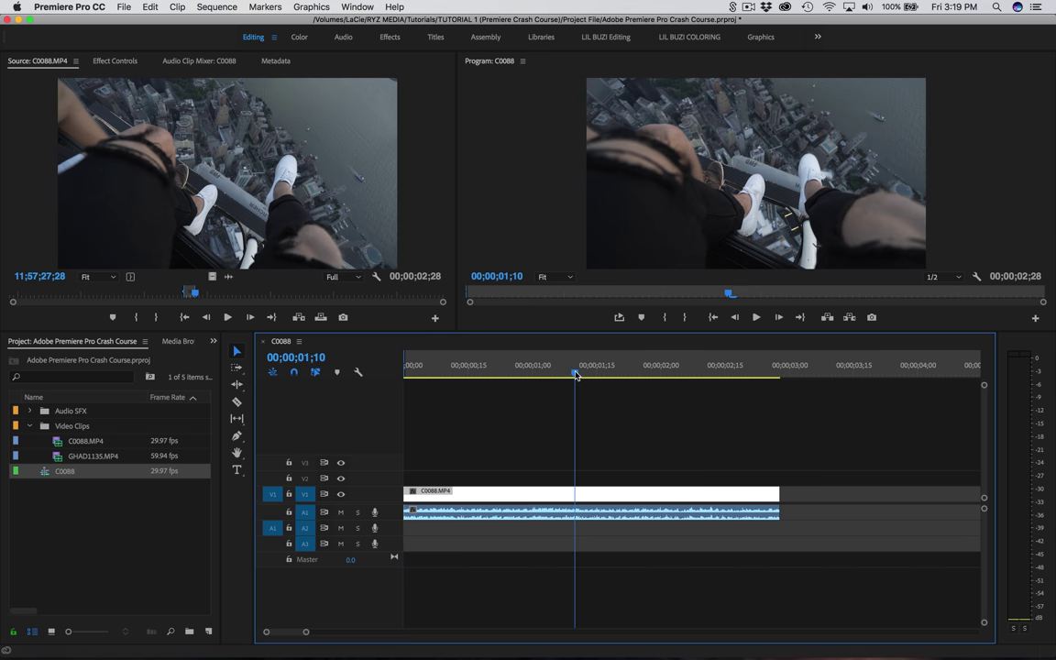
{"action": "key", "text": "o"}
{"action": "left_click", "coordinate": [218, 8]}
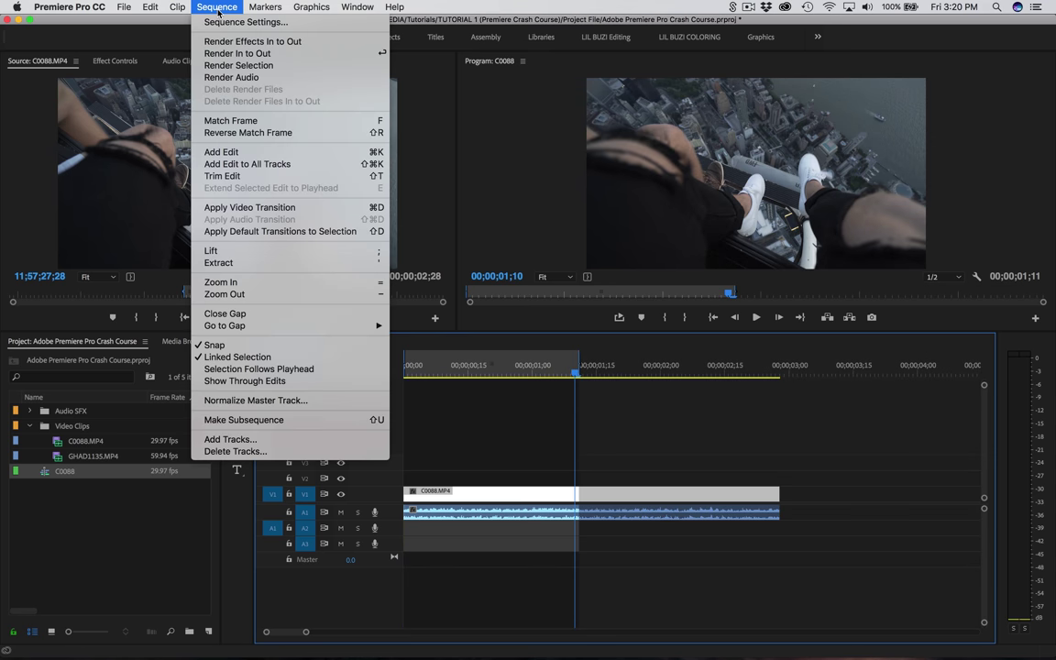
{"action": "left_click", "coordinate": [216, 53]}
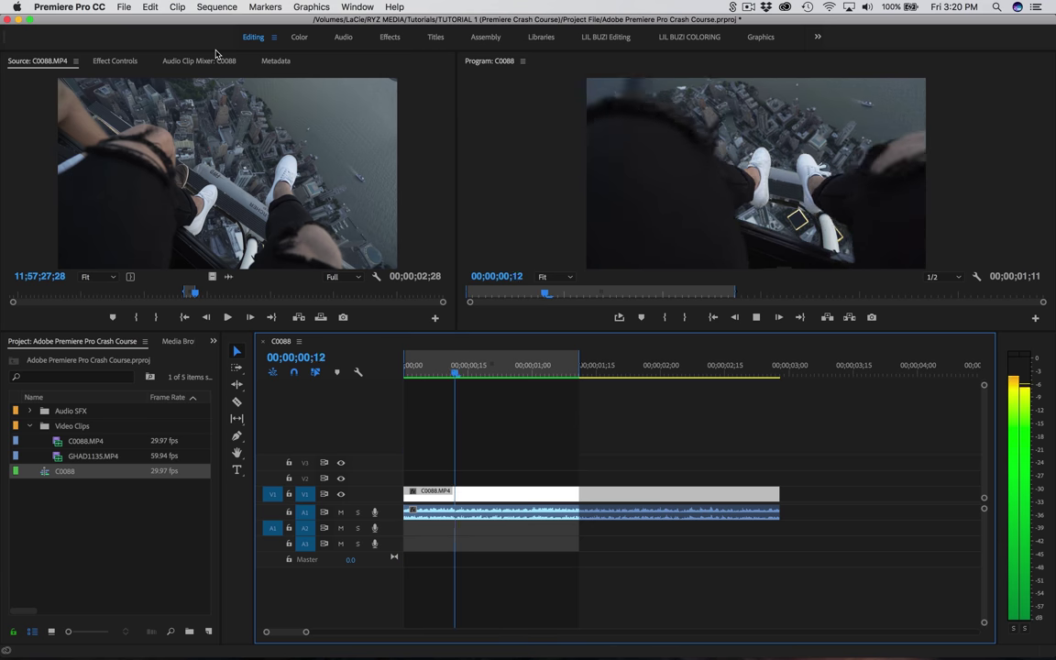
{"action": "key", "text": "space"}
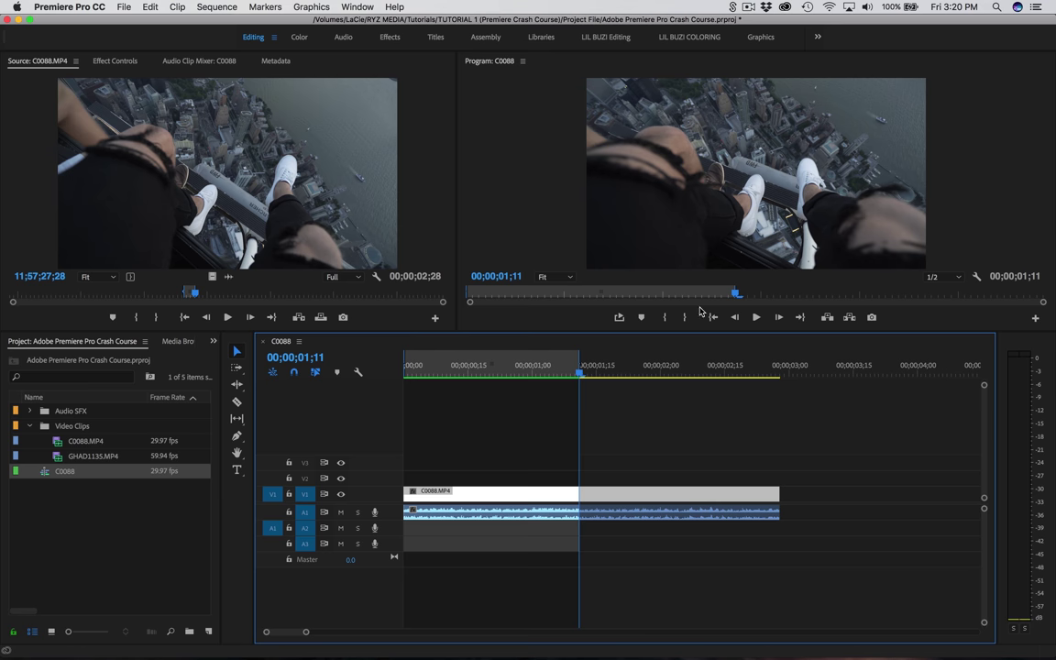
- Clear the in and out points from the C0088 sequence
{"action": "left_click", "coordinate": [872, 318]}
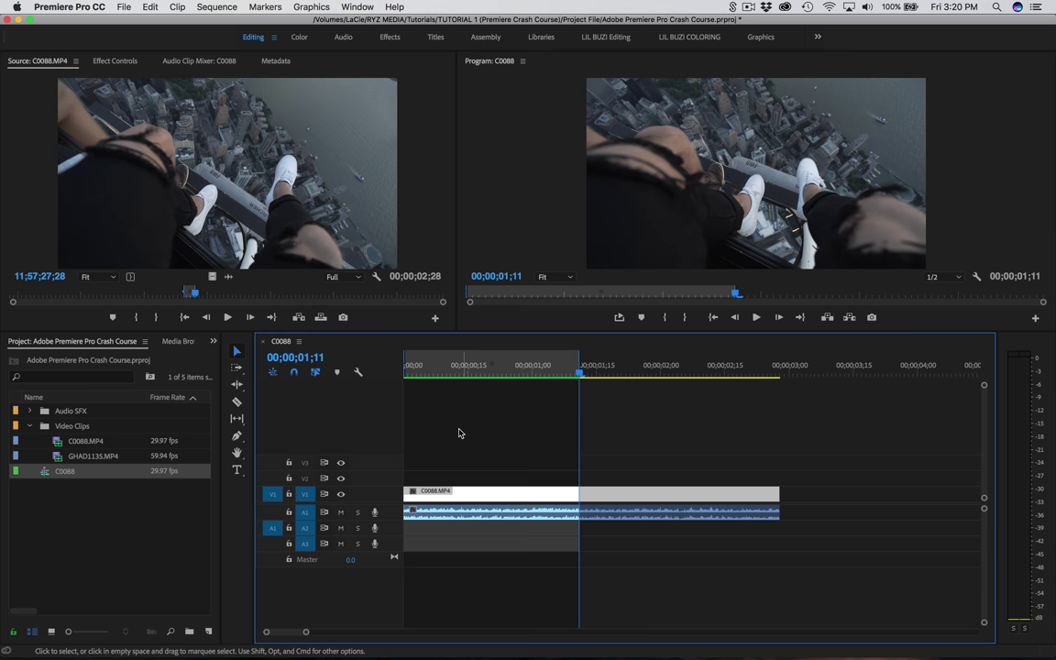
{"action": "left_click", "coordinate": [424, 500]}
{"action": "right_click", "coordinate": [467, 368]}
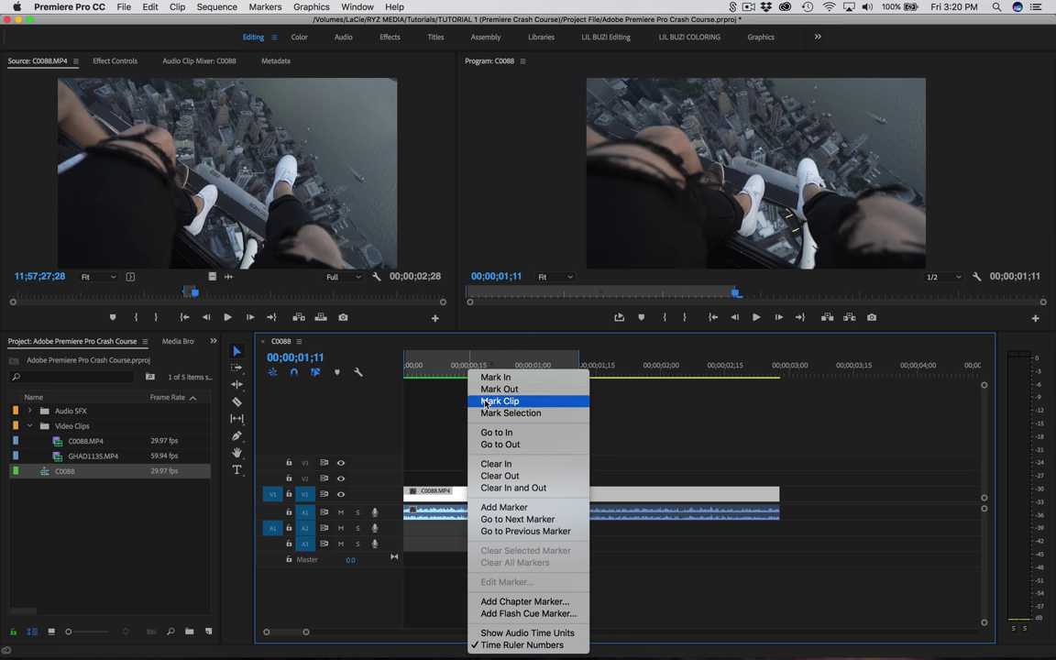
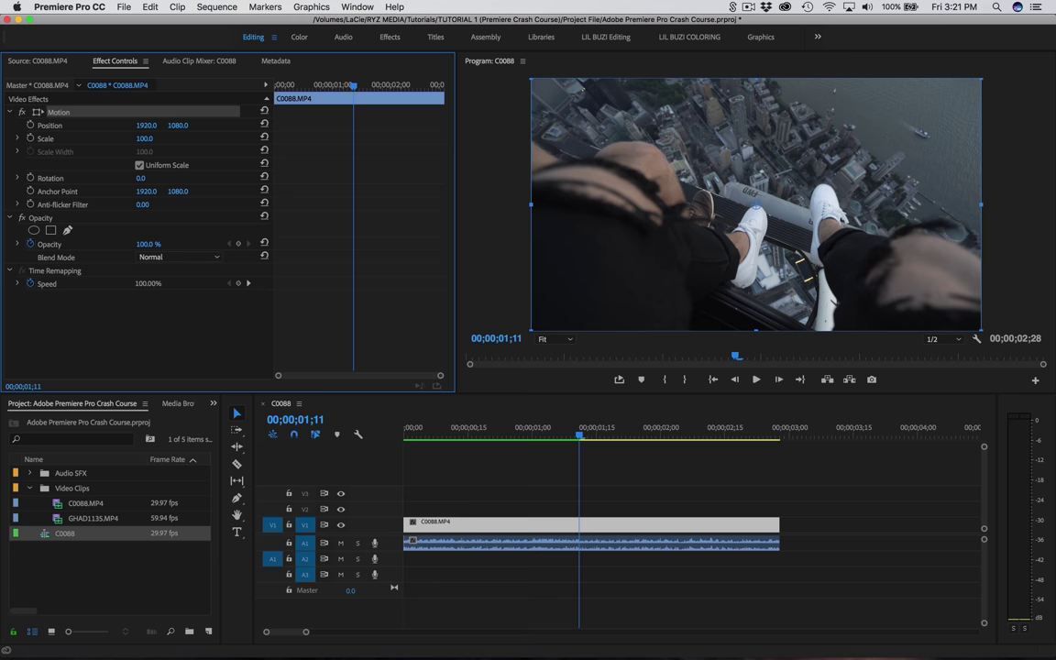
- Try adjusting the Position, Rotation and Opacity of the C0088.MP4 video clip, restoring the original values
{"action": "left_click_drag", "start_coordinate": [177, 125], "coordinate": [155, 137]}
{"action": "key", "text": "super+z"}
{"action": "mouse_move", "coordinate": [152, 178]}
{"action": "left_mouse_down"}
{"action": "mouse_move", "coordinate": [169, 178]}
{"action": "mouse_move", "coordinate": [157, 179]}
{"action": "left_mouse_up"}
{"action": "mouse_move", "coordinate": [147, 244]}
{"action": "left_mouse_down"}
{"action": "mouse_move", "coordinate": [110, 244]}
{"action": "mouse_move", "coordinate": [170, 244]}
{"action": "mouse_move", "coordinate": [133, 244]}
{"action": "mouse_move", "coordinate": [165, 244]}
{"action": "mouse_move", "coordinate": [153, 245]}
{"action": "left_mouse_up"}
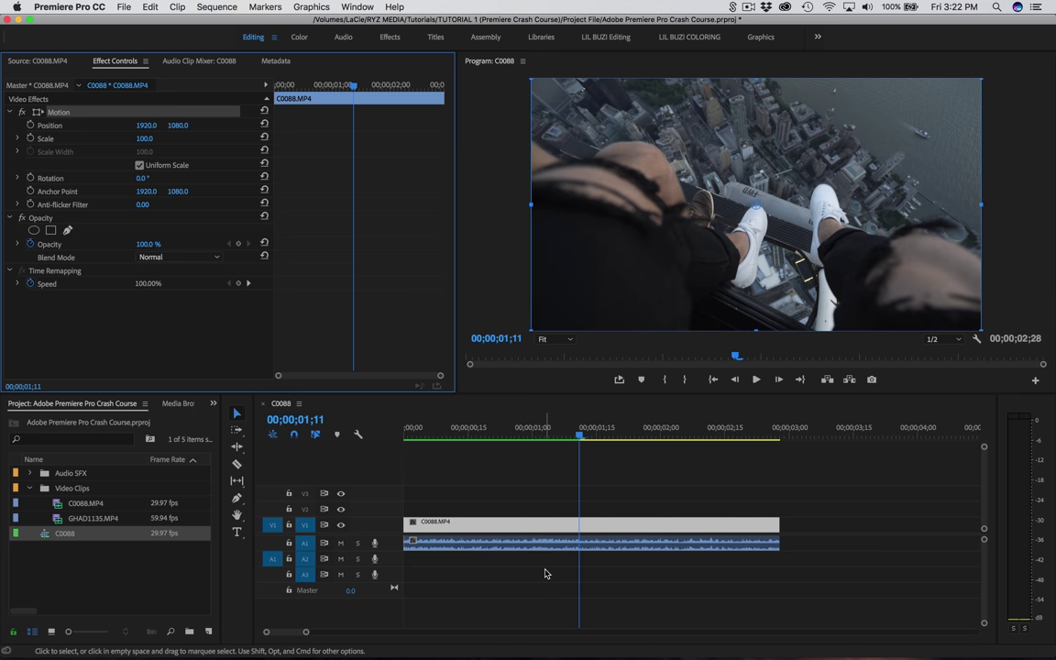
- Mark a 00;00;03;16 section of HelicopterPassBy_SFXB.4289.wav from the Audio SFX bin and place it on A2 at the sequence start
{"action": "left_click", "coordinate": [31, 489]}
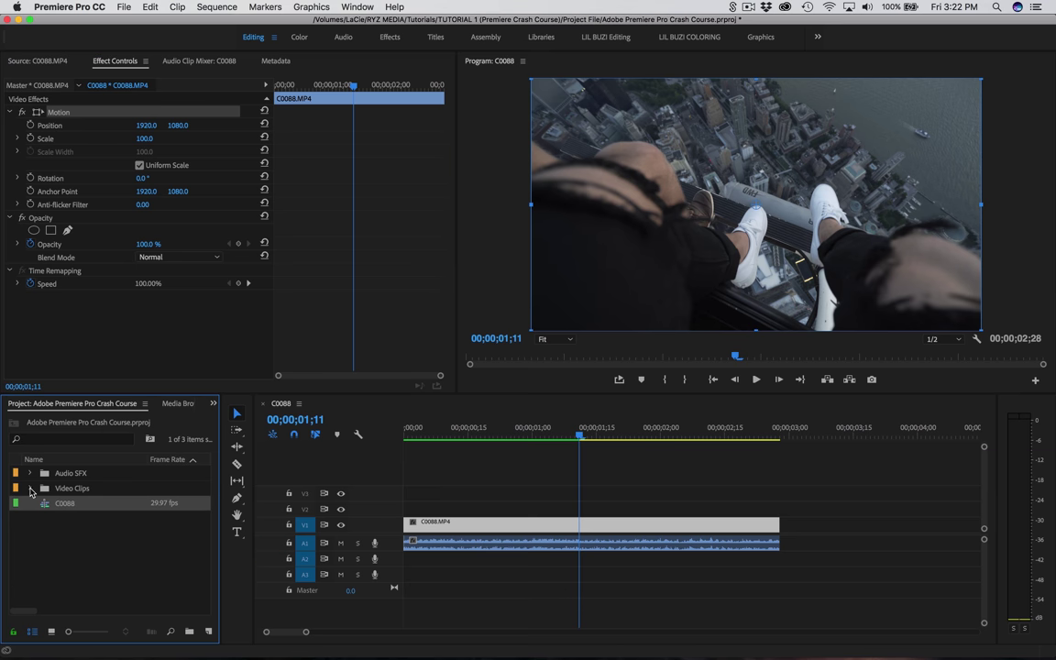
{"action": "left_click", "coordinate": [29, 474]}
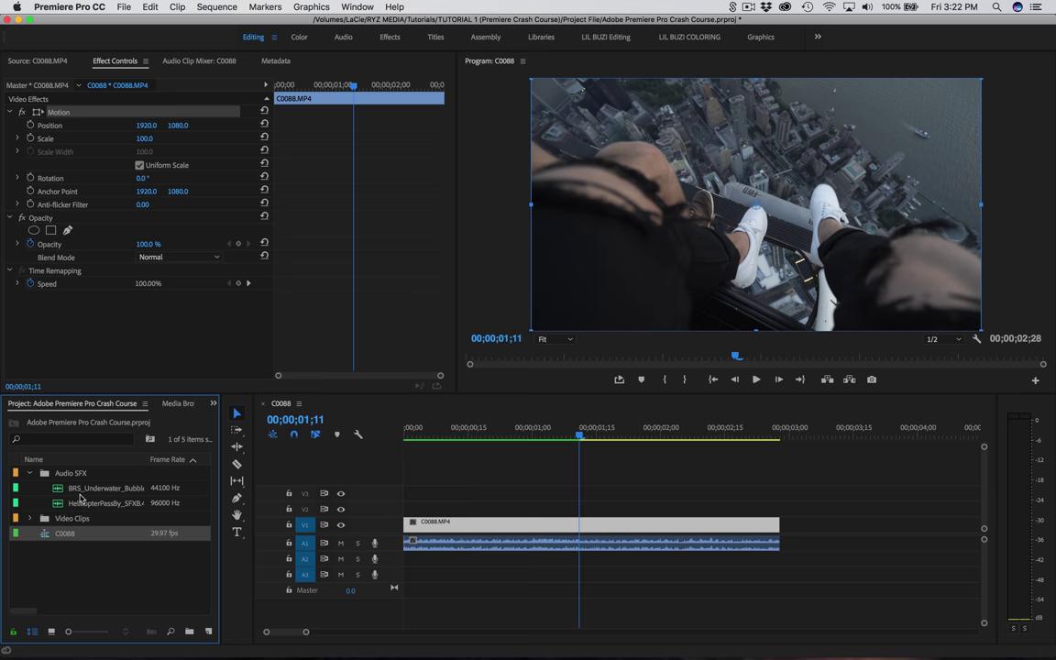
{"action": "double_click", "coordinate": [57, 504]}
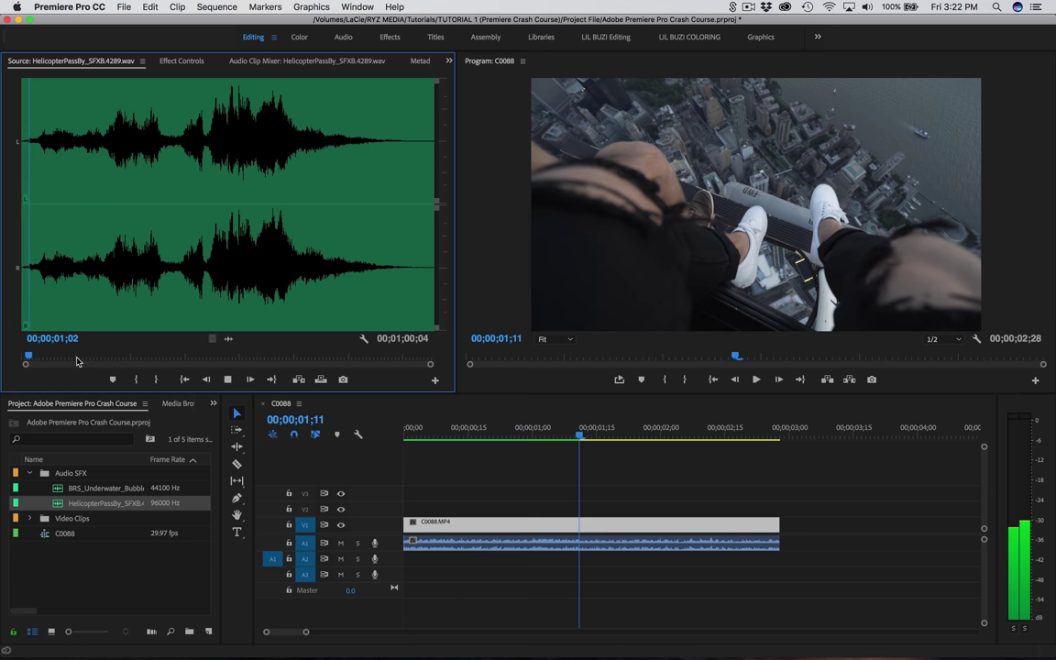
{"action": "key", "text": "i"}
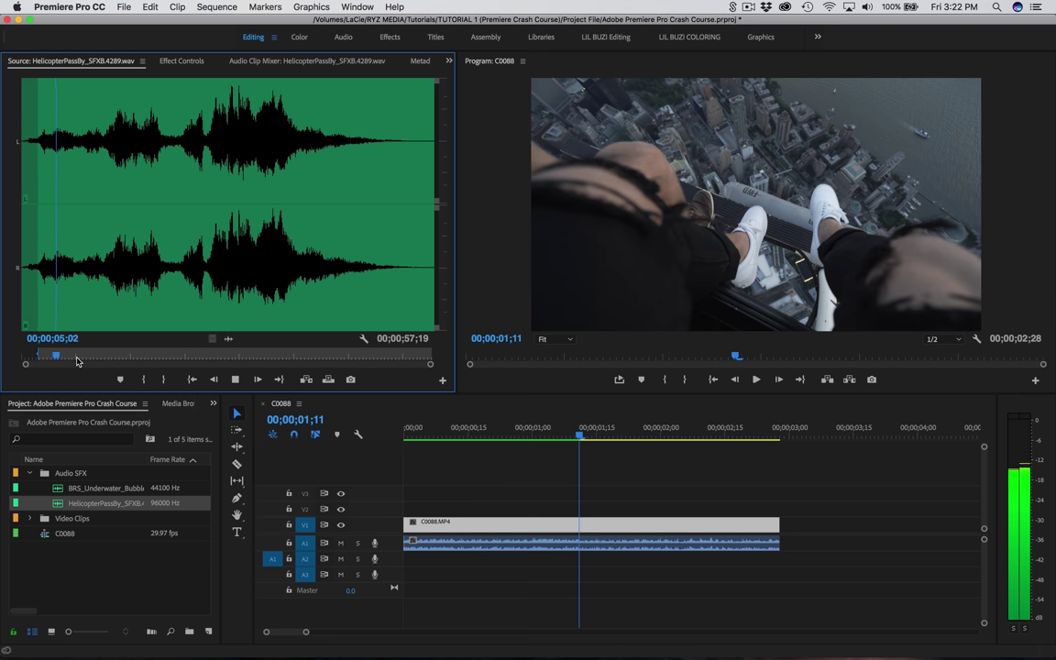
{"action": "key", "text": "o"}
{"action": "key", "text": "space"}
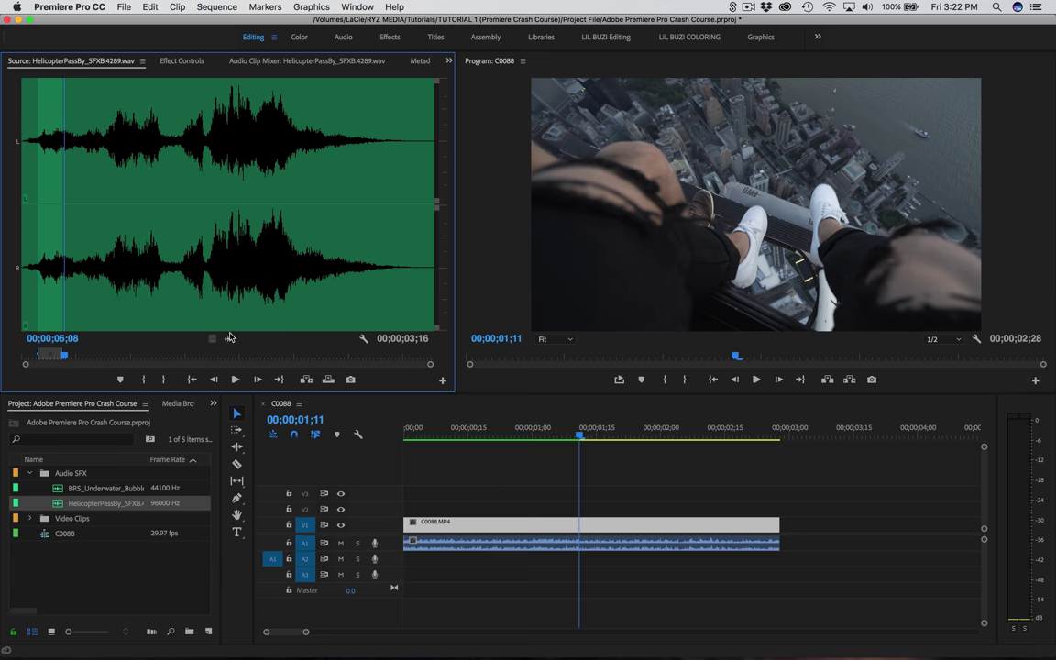
{"action": "left_click_drag", "start_coordinate": [366, 462], "coordinate": [435, 562]}
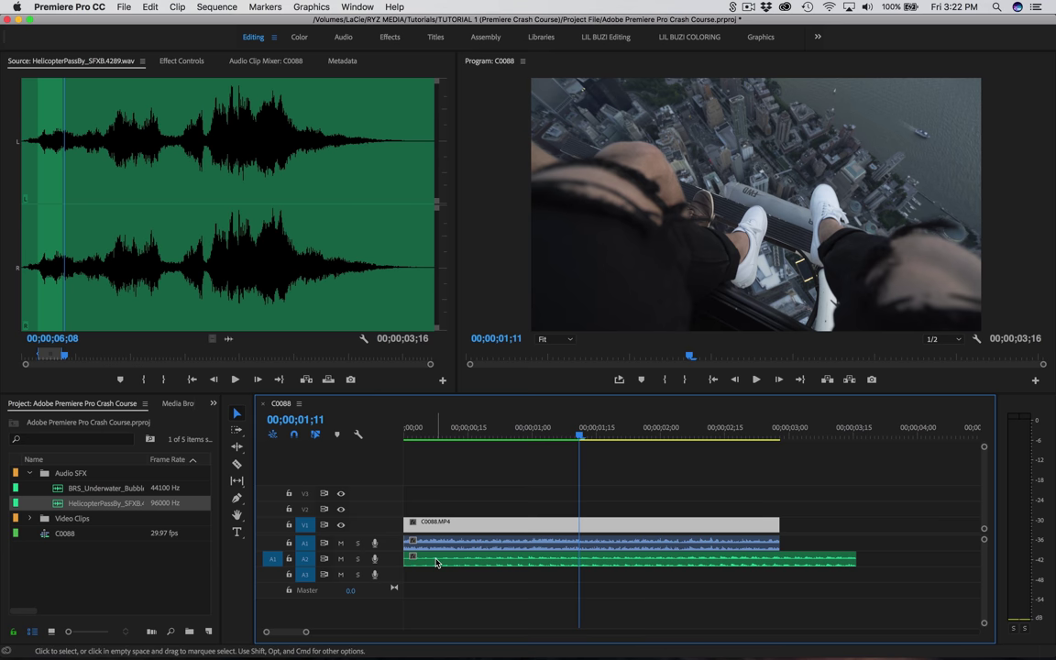
- Mark a 00:00:02:03 section of GHAD1135.MP4 and add only its video to V1 directly after C0088.MP4
{"action": "left_click", "coordinate": [31, 474]}
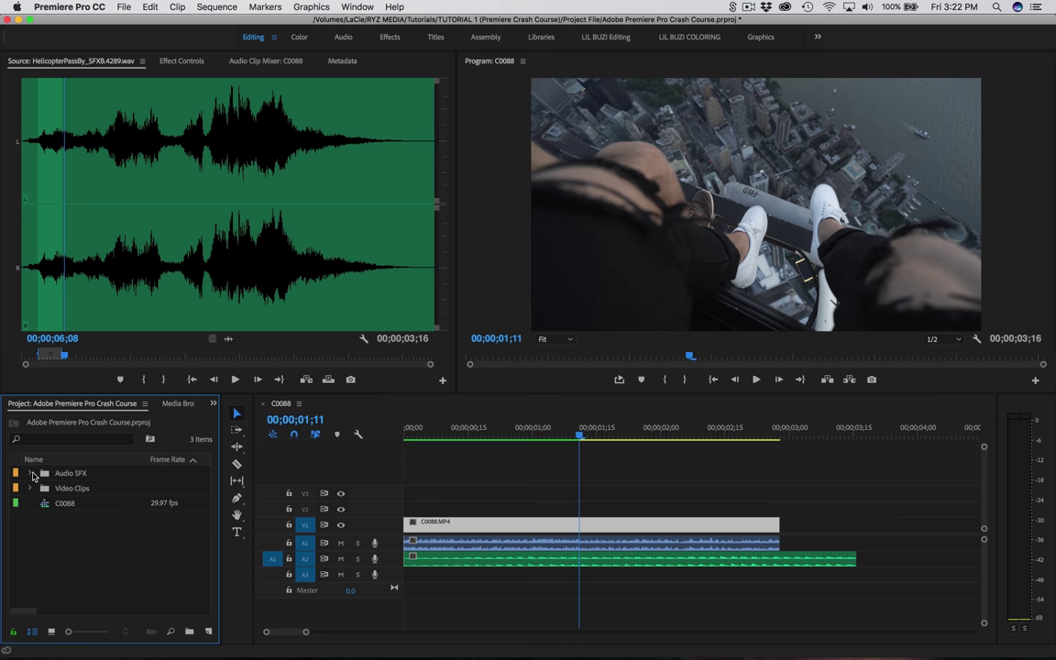
{"action": "left_click", "coordinate": [30, 489]}
{"action": "double_click", "coordinate": [55, 522]}
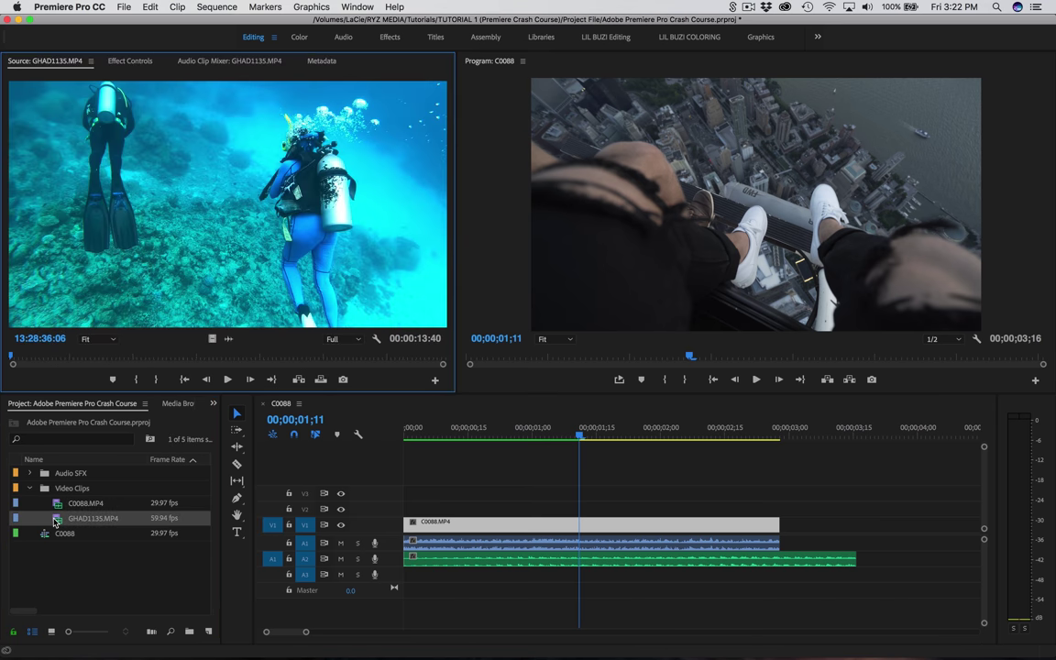
{"action": "left_click_drag", "start_coordinate": [34, 359], "coordinate": [183, 377]}
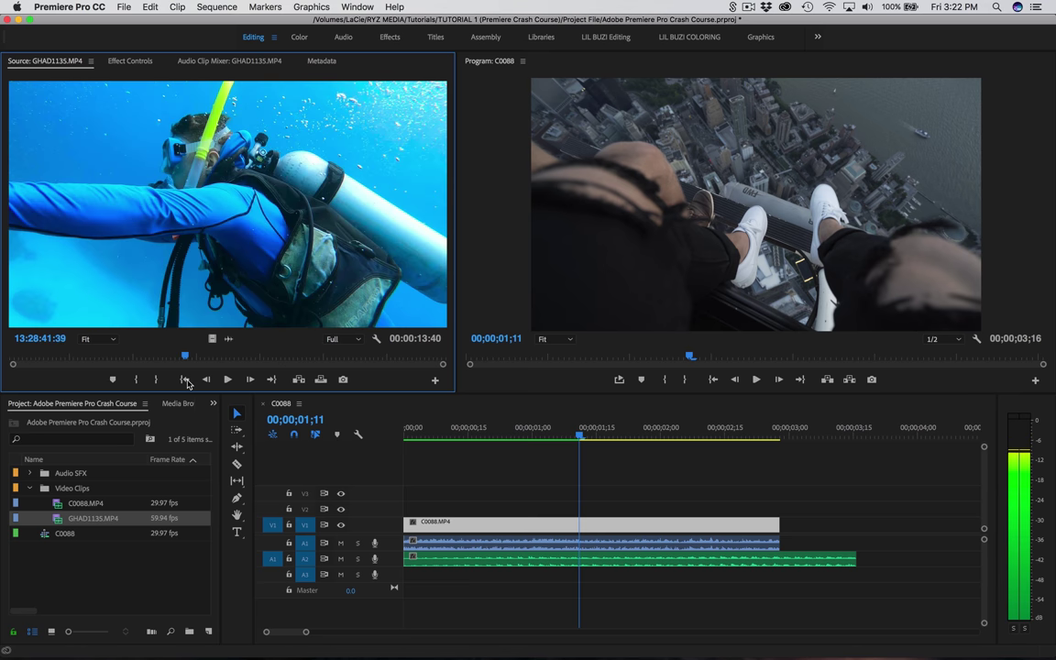
{"action": "key", "text": "i"}
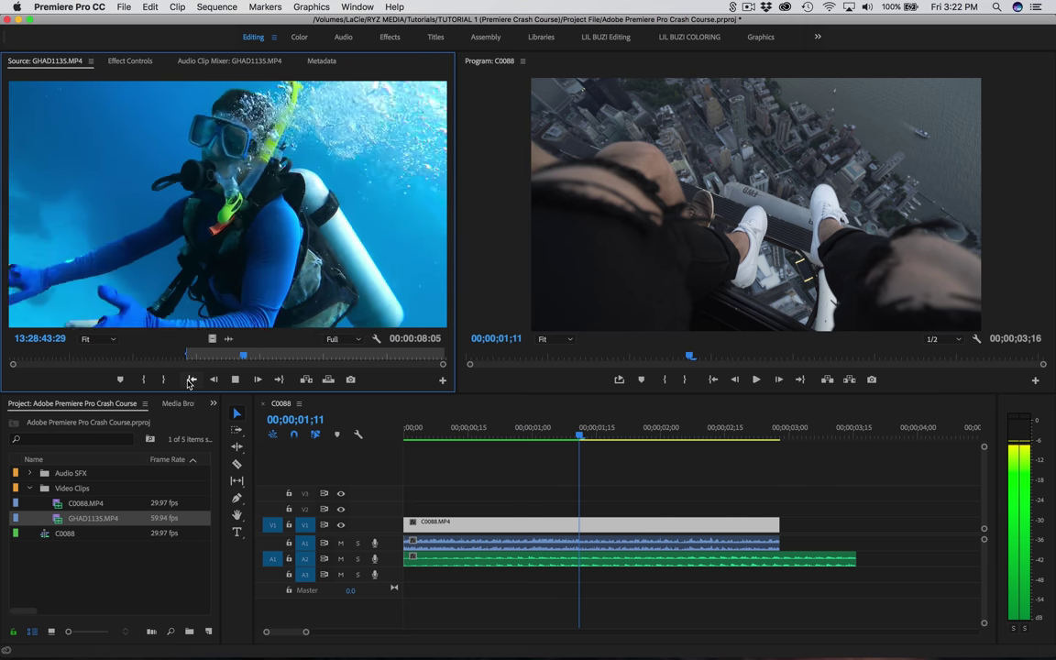
{"action": "key", "text": "o"}
{"action": "key", "text": "space"}
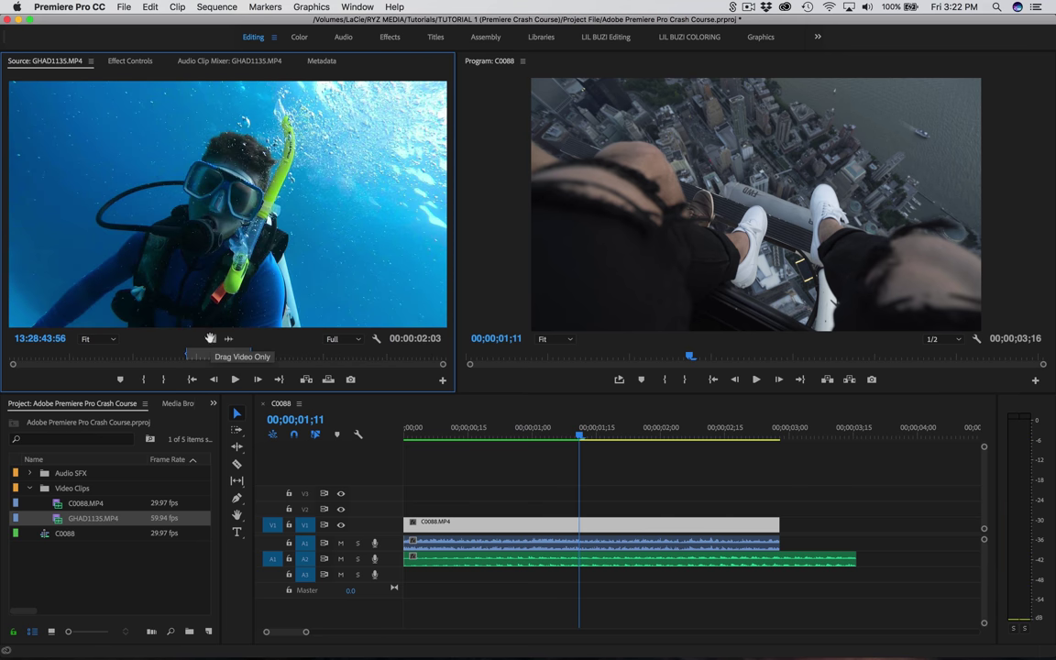
{"action": "left_click_drag", "start_coordinate": [190, 310], "coordinate": [786, 527]}
{"action": "scroll", "coordinate": [787, 527], "scroll_direction": "up", "scroll_amount": 2}
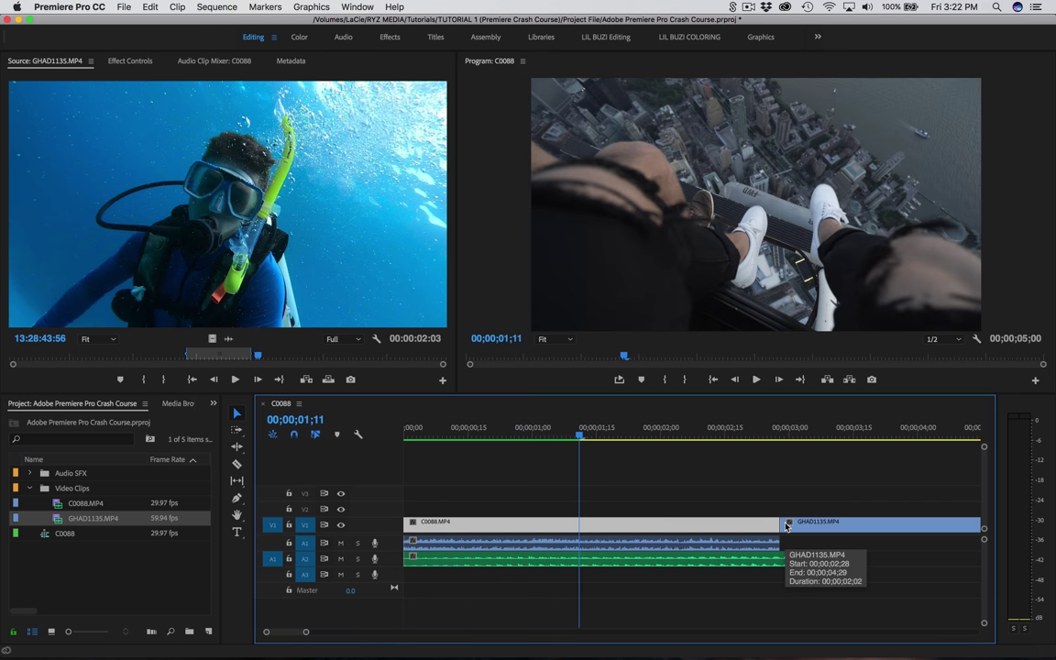
- Delete the unlinked C0088.MP4 audio clip from A1
{"action": "left_click", "coordinate": [489, 550]}
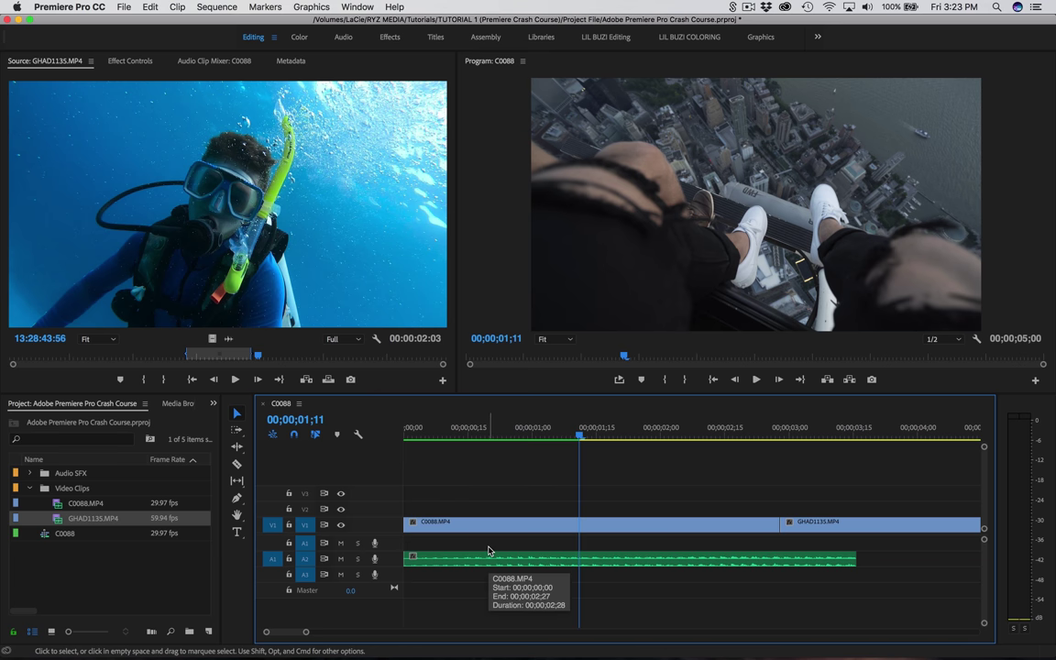
{"action": "key", "text": "Delete"}
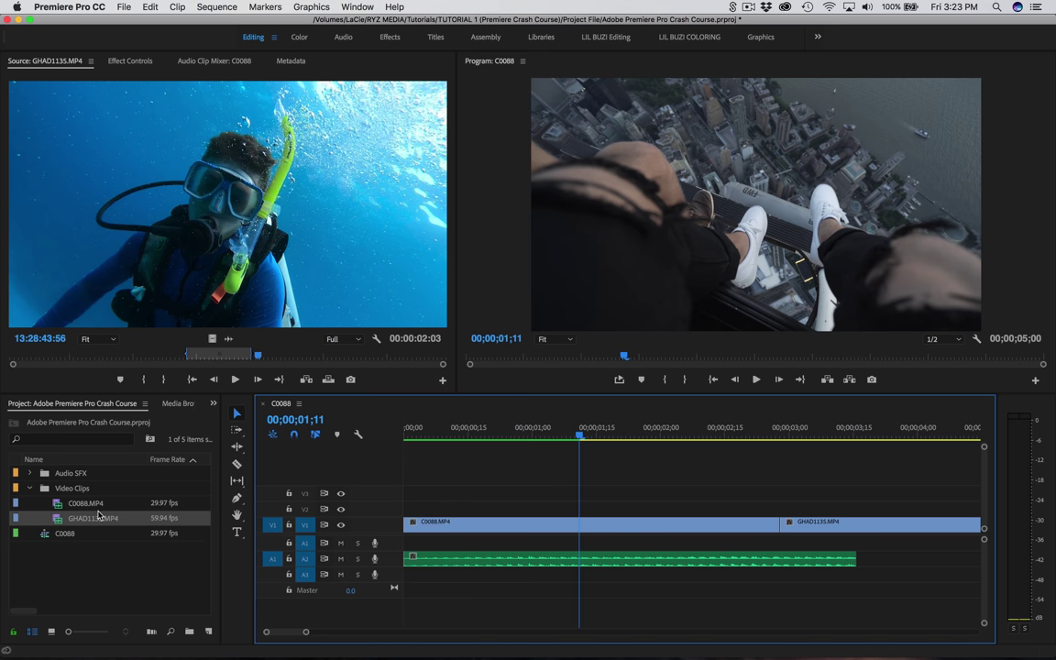
- Mark a 00;00;02;16 section of BRS_Underwater_Bubbles_1.wav from the Audio SFX bin and place it on A3 below the two video clips
{"action": "left_click", "coordinate": [30, 487]}
{"action": "left_click", "coordinate": [30, 473]}
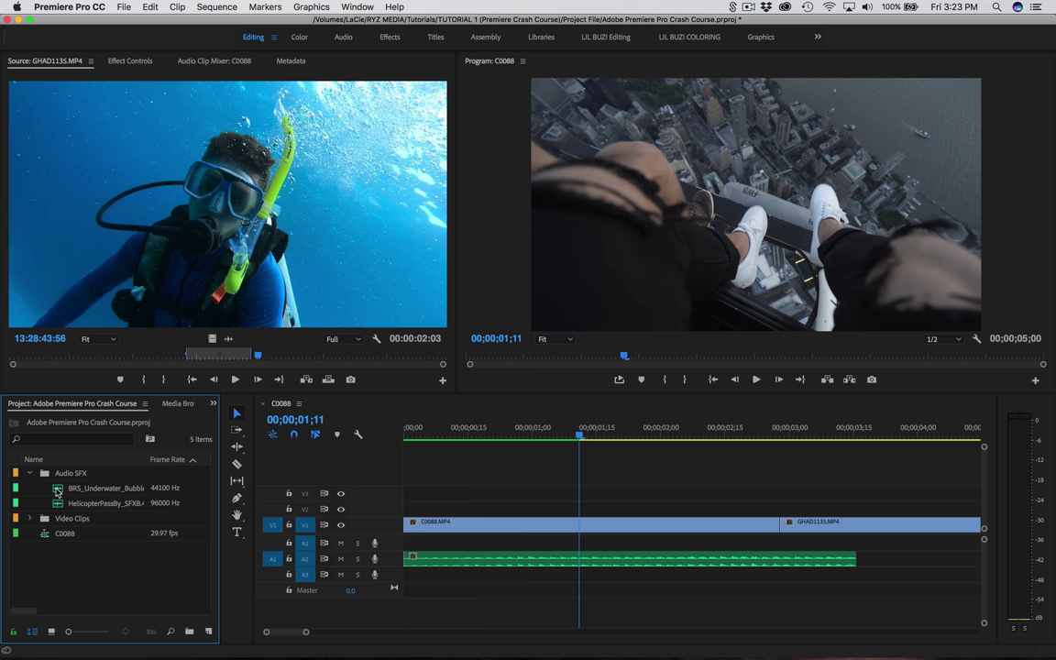
{"action": "double_click", "coordinate": [57, 492]}
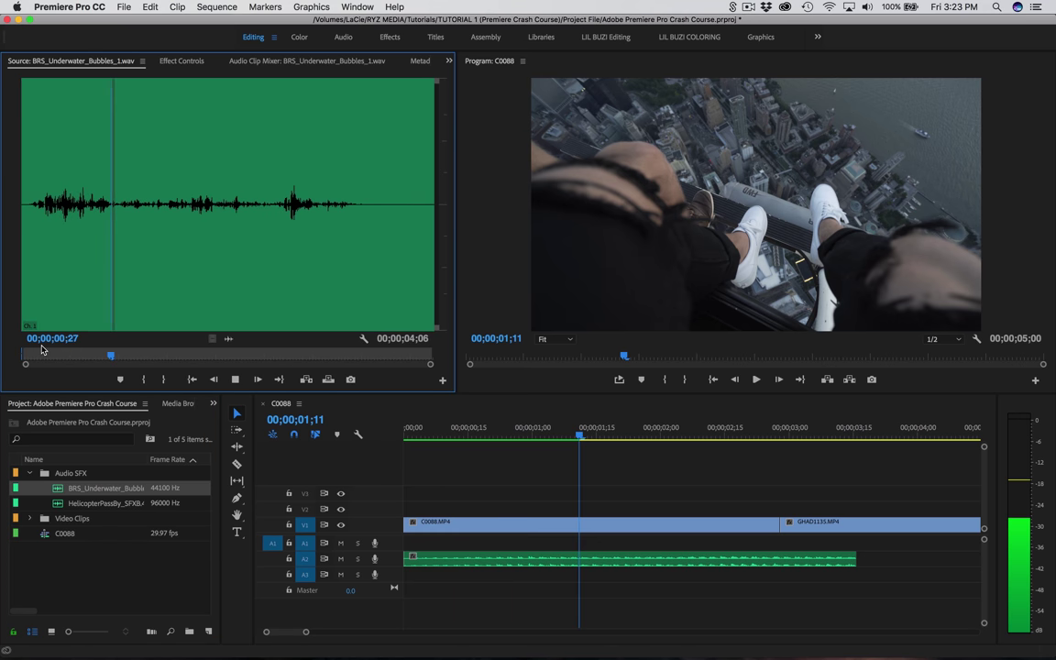
{"action": "key", "text": "o"}
{"action": "key", "text": "space"}
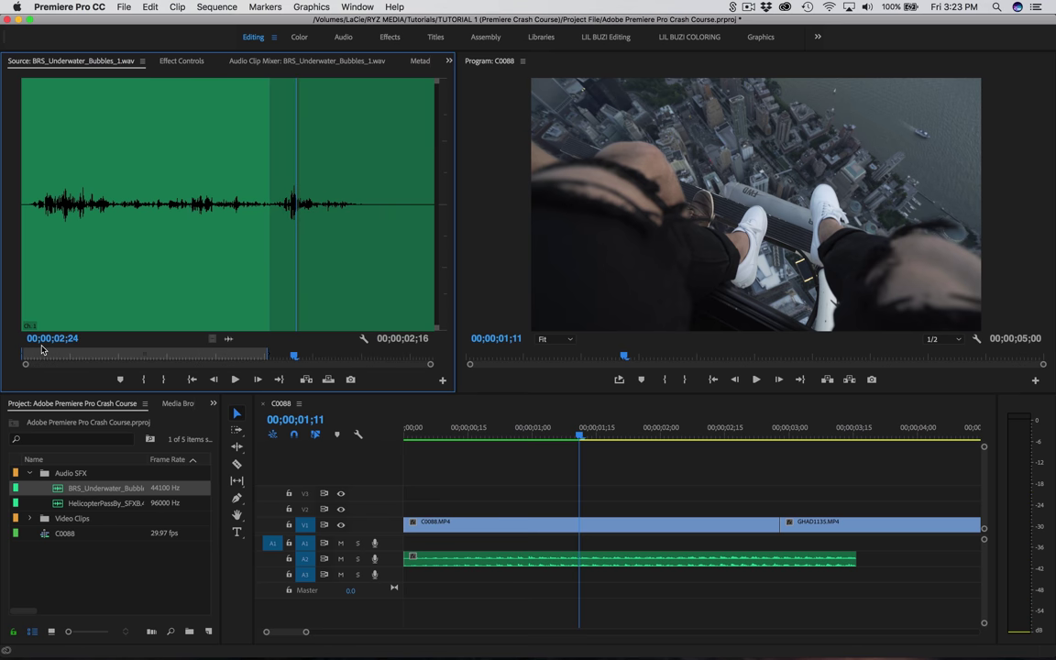
{"action": "left_click_drag", "start_coordinate": [229, 341], "coordinate": [632, 585]}
{"action": "scroll", "coordinate": [564, 525], "scroll_direction": "down", "scroll_amount": 3}
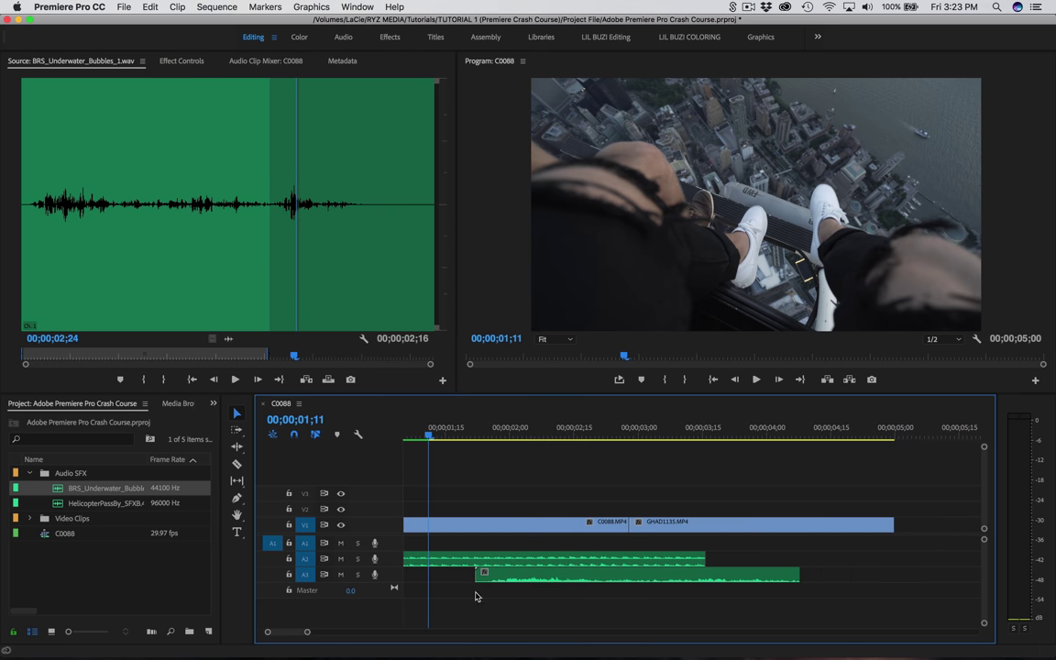
- Split C0088.MP4 on V1 at 00;00;01;11, delete its second part and move GHAD1135.MP4 directly after the remaining part
{"action": "left_click_drag", "start_coordinate": [308, 634], "coordinate": [323, 632]}
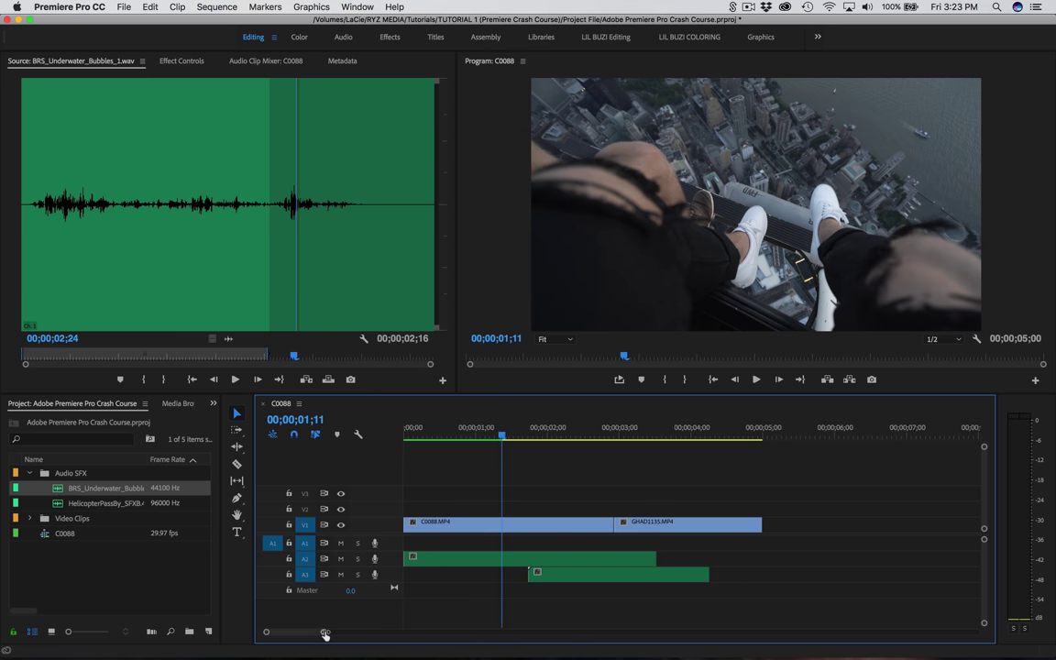
{"action": "key", "text": "Home"}
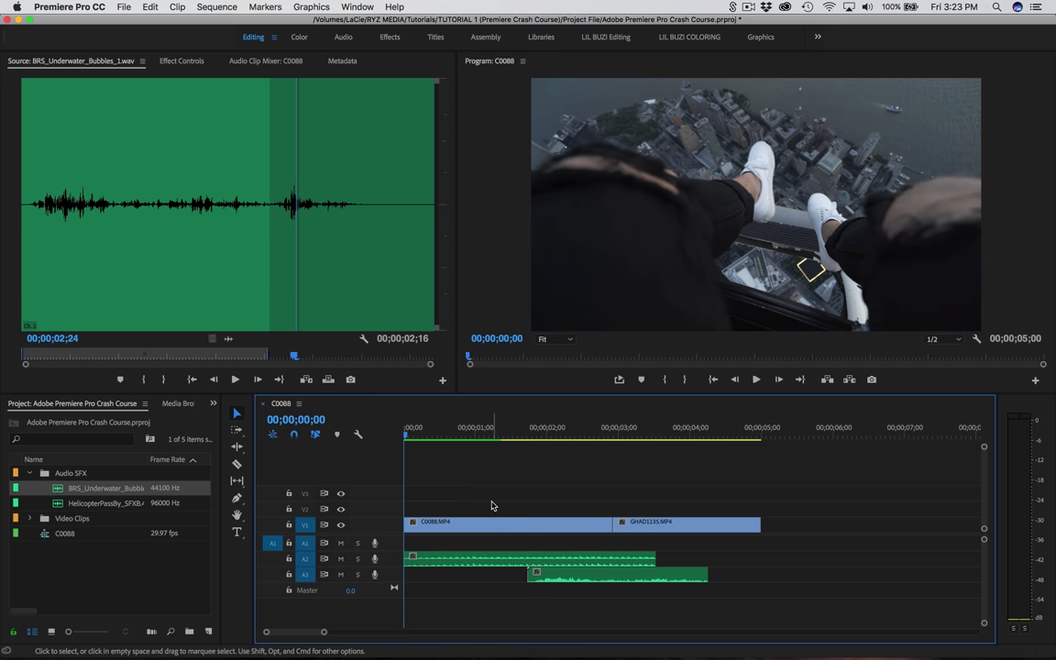
{"action": "key", "text": "c"}
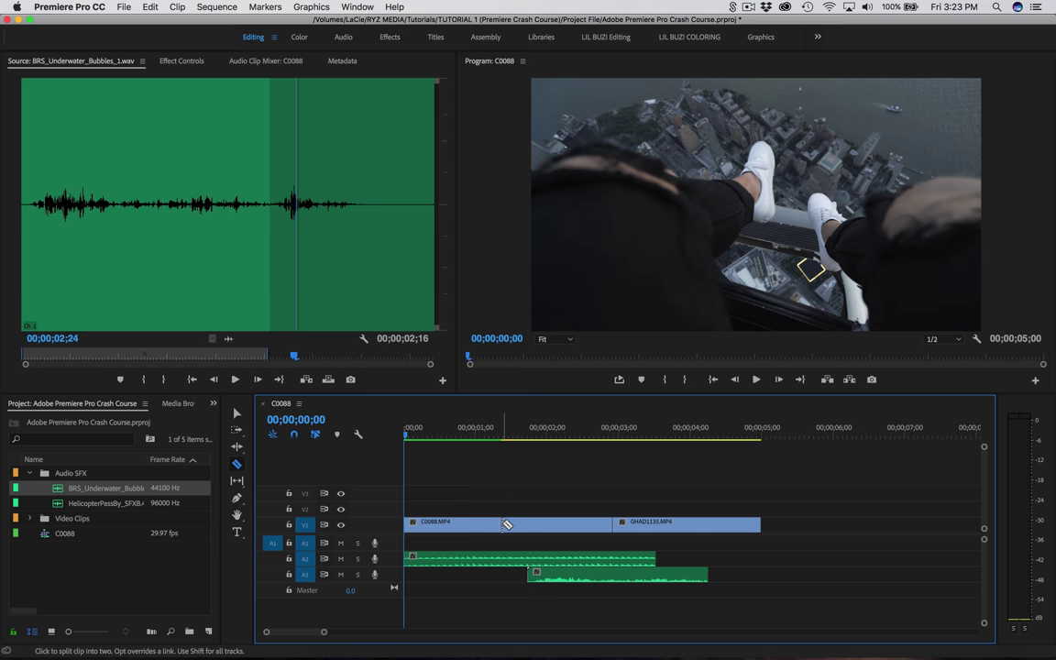
{"action": "left_click", "coordinate": [506, 524]}
{"action": "key", "text": "v"}
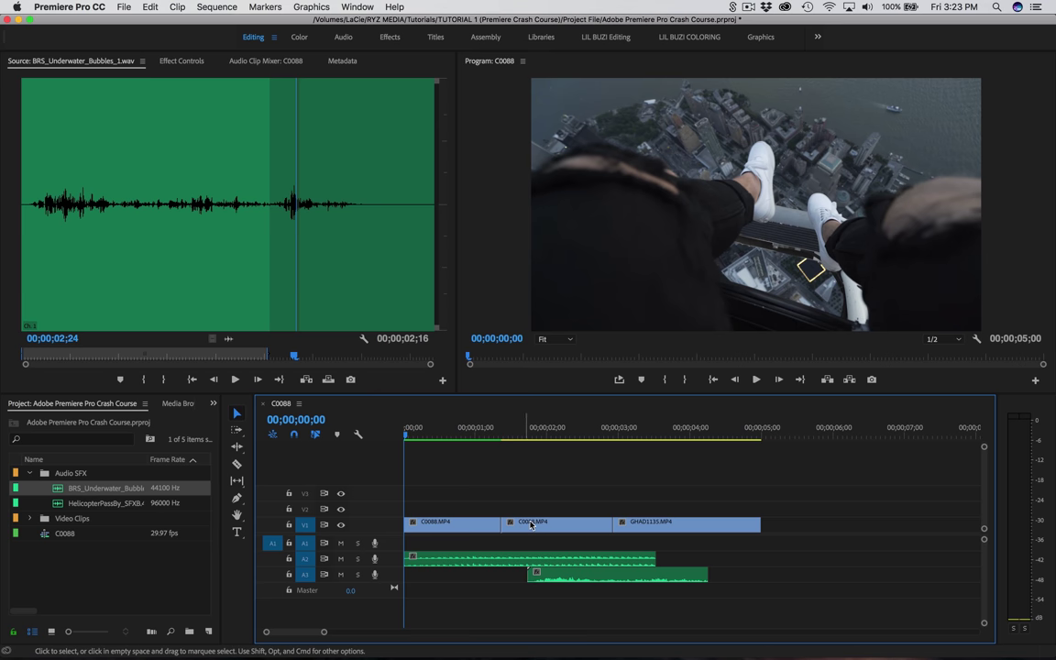
{"action": "left_click", "coordinate": [537, 527]}
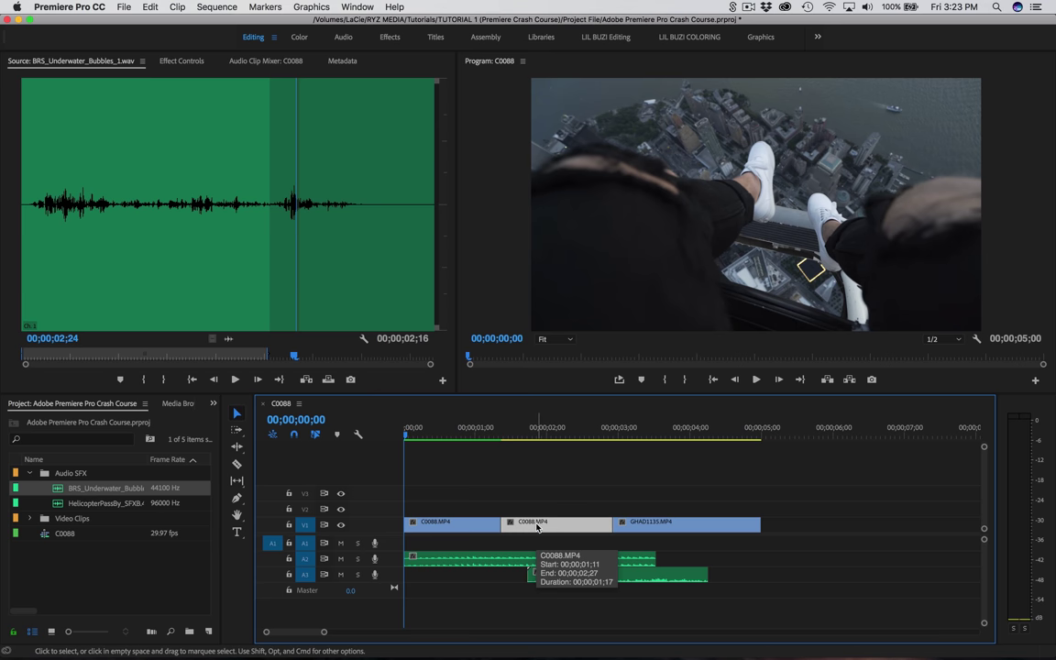
{"action": "key", "text": "Delete"}
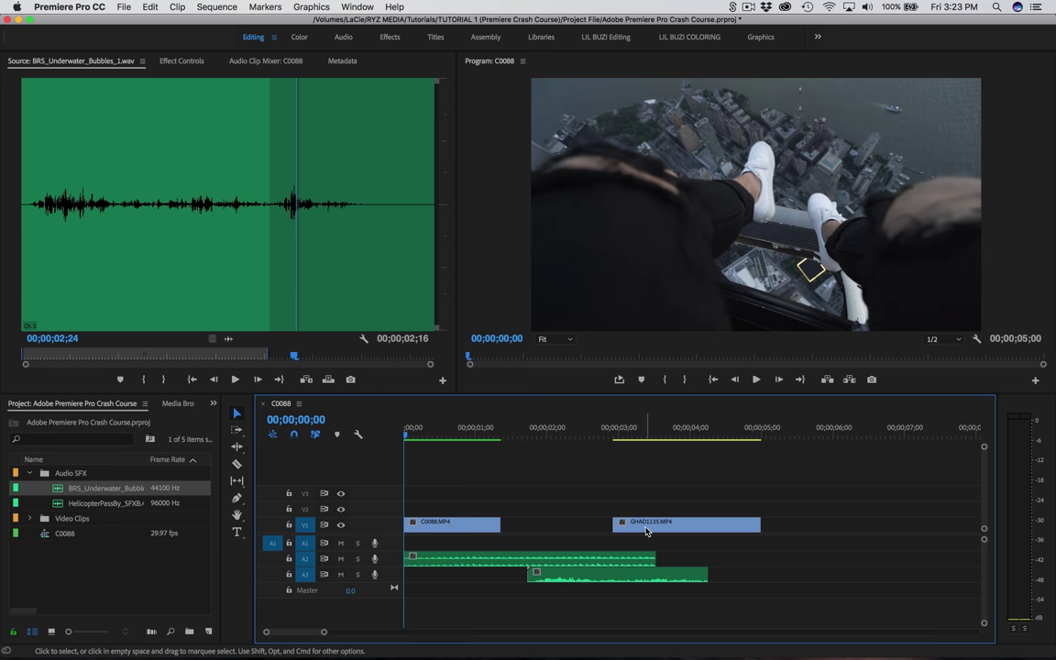
{"action": "left_click", "coordinate": [644, 530]}
{"action": "left_click_drag", "start_coordinate": [644, 530], "coordinate": [536, 533]}
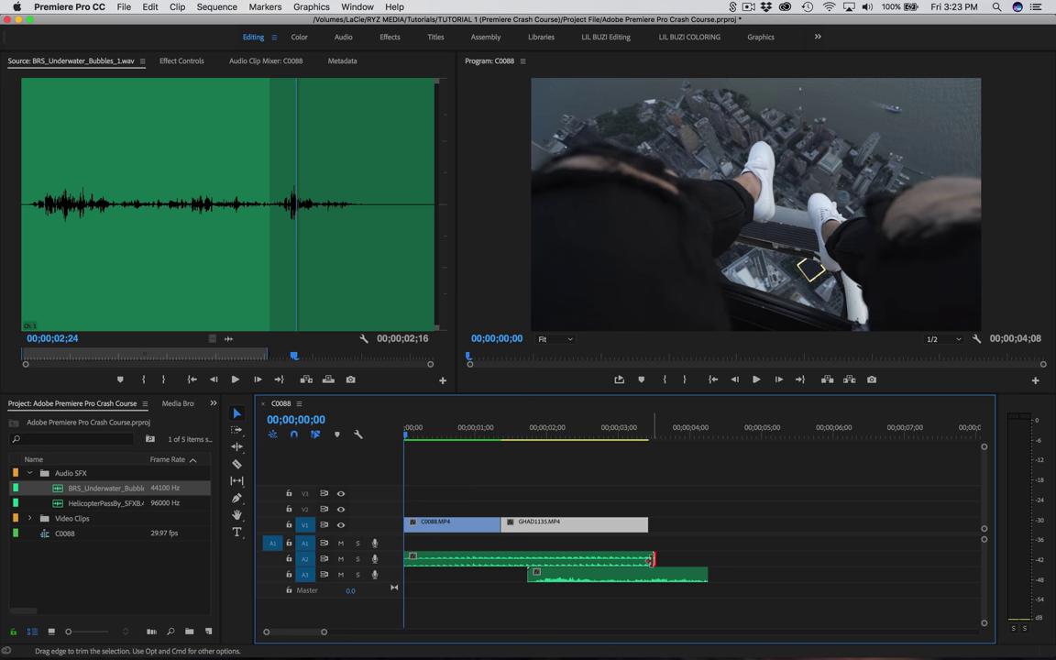
- Trim the helicopter audio on A2 to the end of C0088.MP4 and move the underwater bubbles audio directly after it on A2
{"action": "left_click_drag", "start_coordinate": [650, 559], "coordinate": [501, 557]}
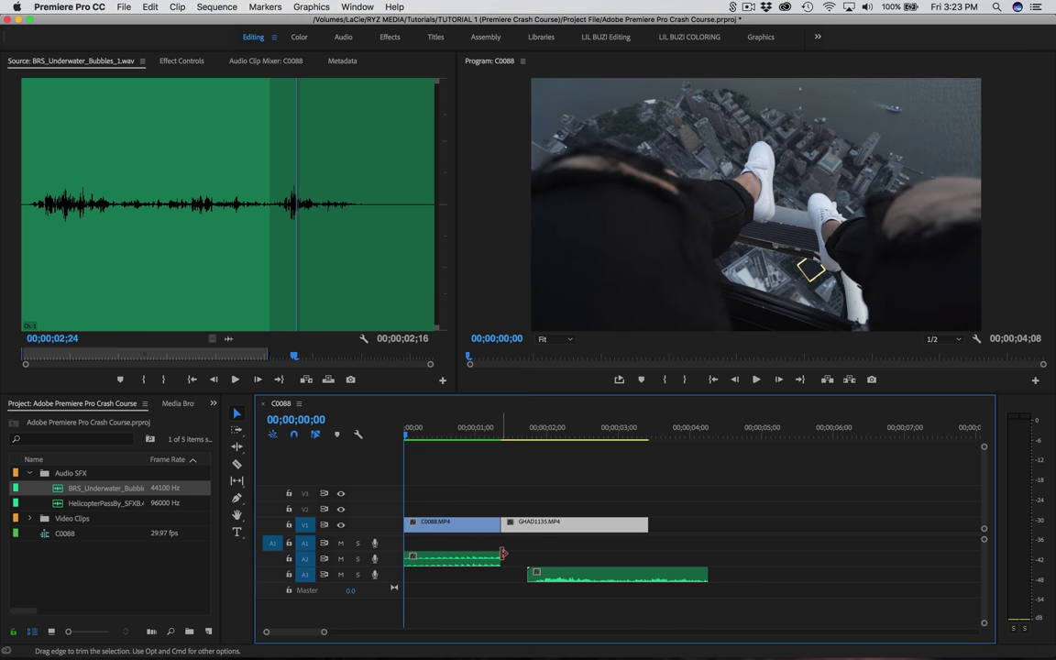
{"action": "left_click", "coordinate": [575, 575]}
{"action": "left_click_drag", "start_coordinate": [575, 574], "coordinate": [555, 562]}
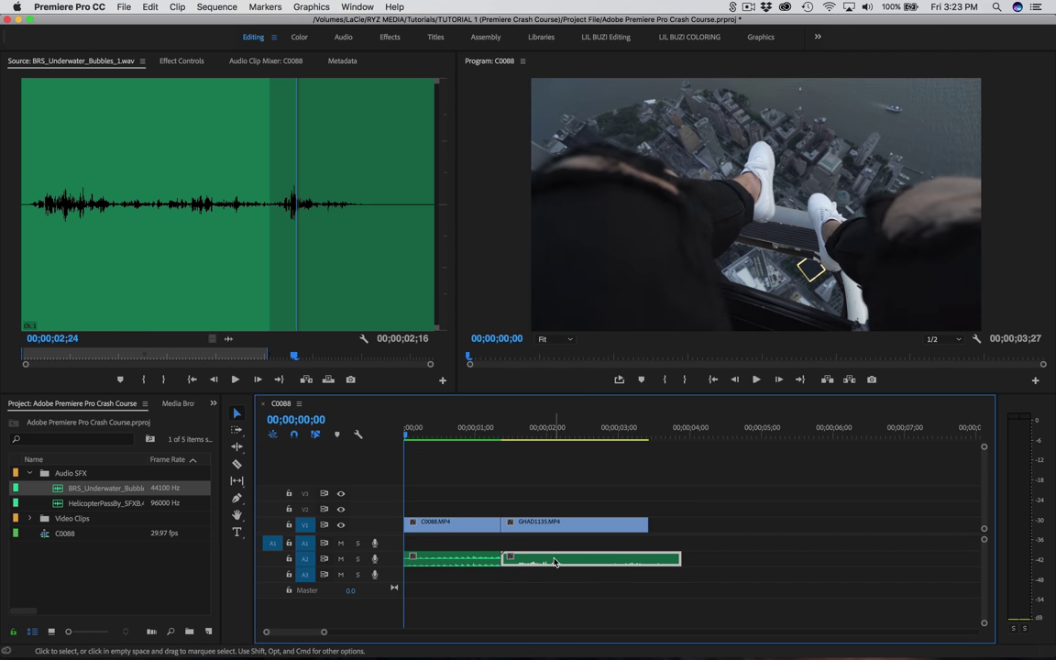
- Show the effect controls of the underwater bubbles audio and of C0088.MP4, and save the project
{"action": "left_click", "coordinate": [171, 61]}
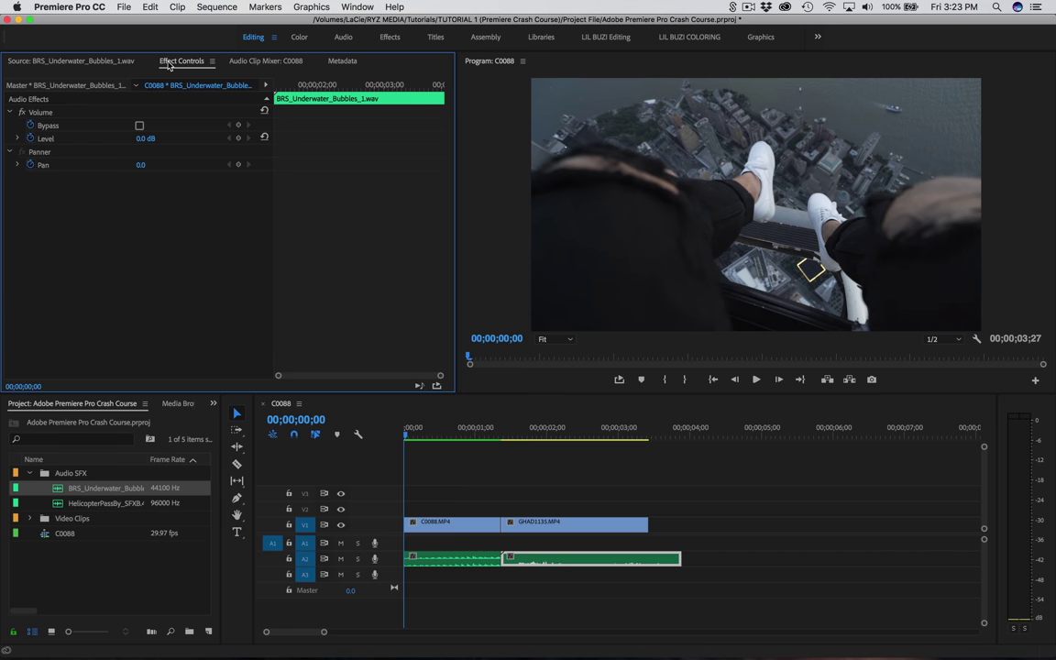
{"action": "left_click", "coordinate": [450, 529]}
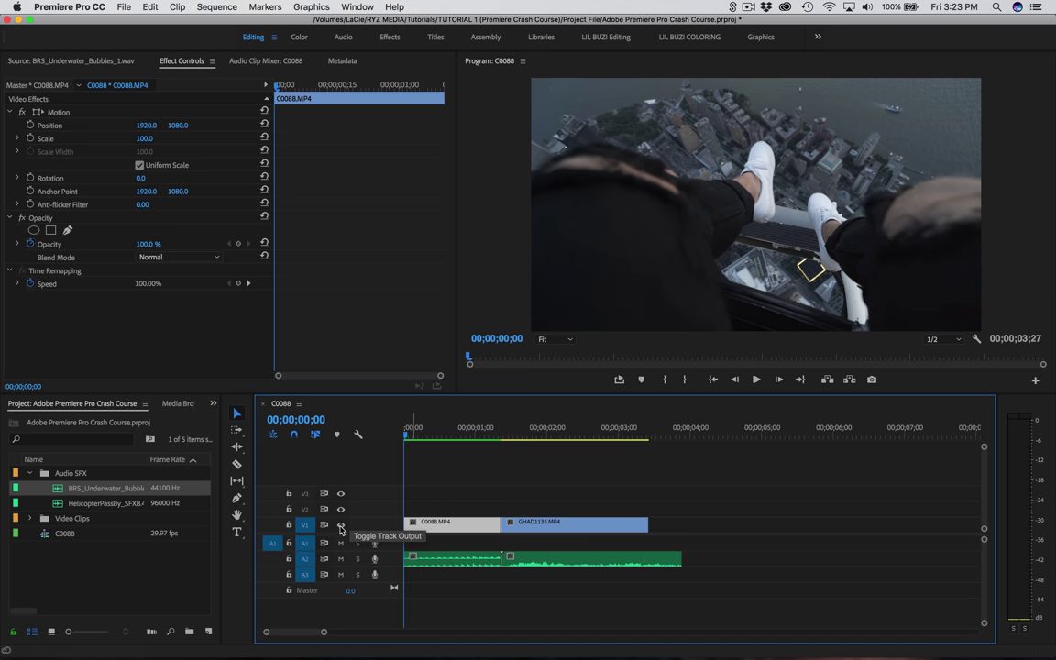
{"action": "key", "text": "cmd+s"}
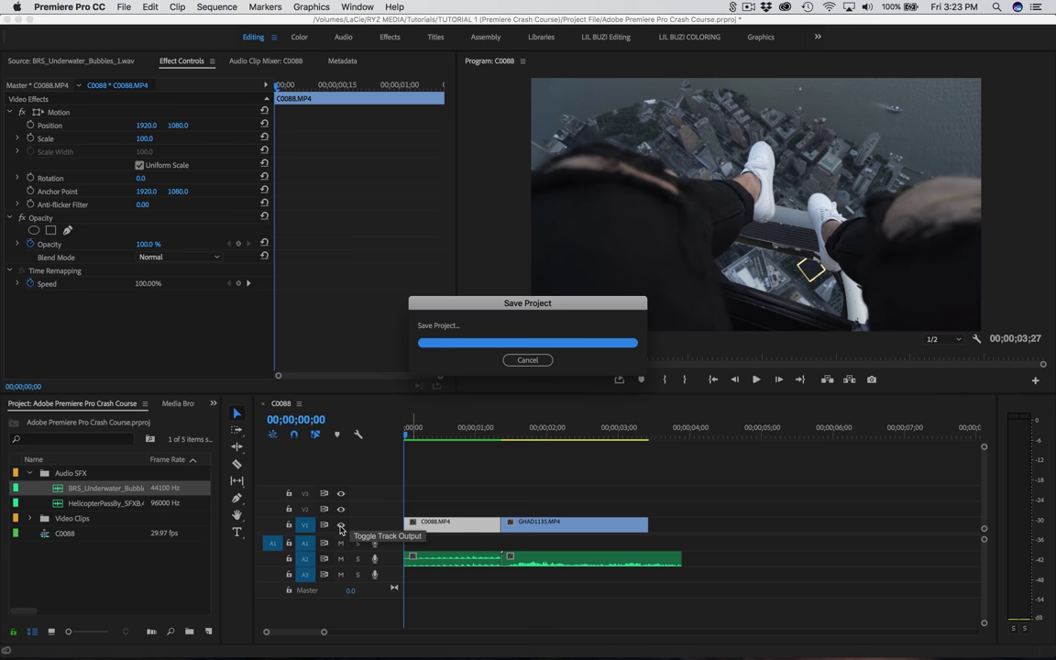
- Toggle the output of video track V1, leave it hidden, and play the sequence from the start to check the audio levels
{"action": "left_click", "coordinate": [341, 526]}
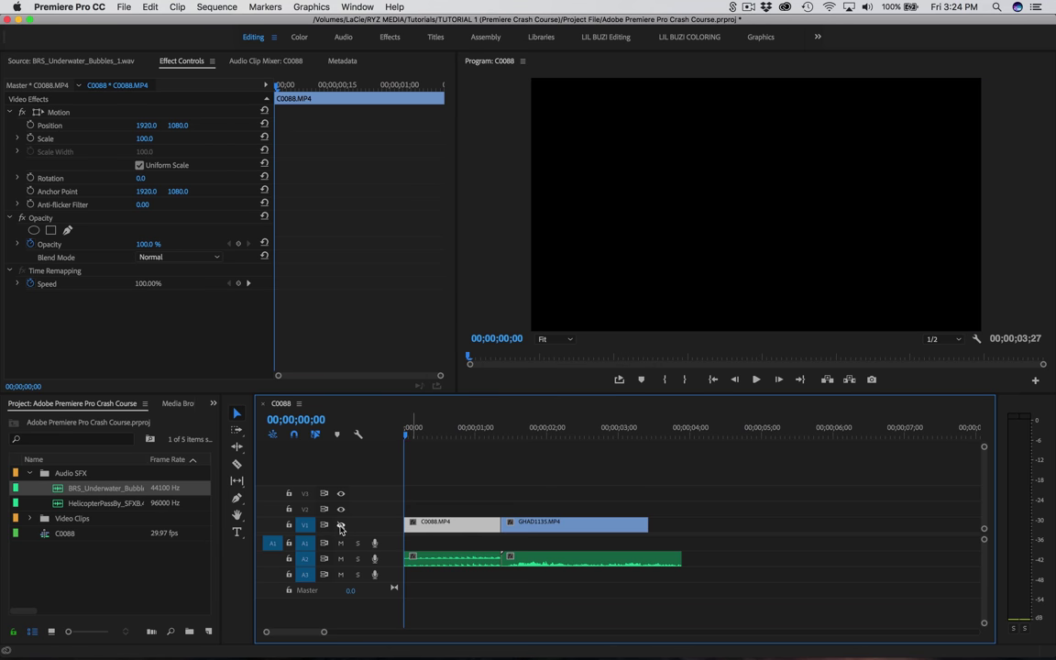
{"action": "left_click", "coordinate": [341, 526]}
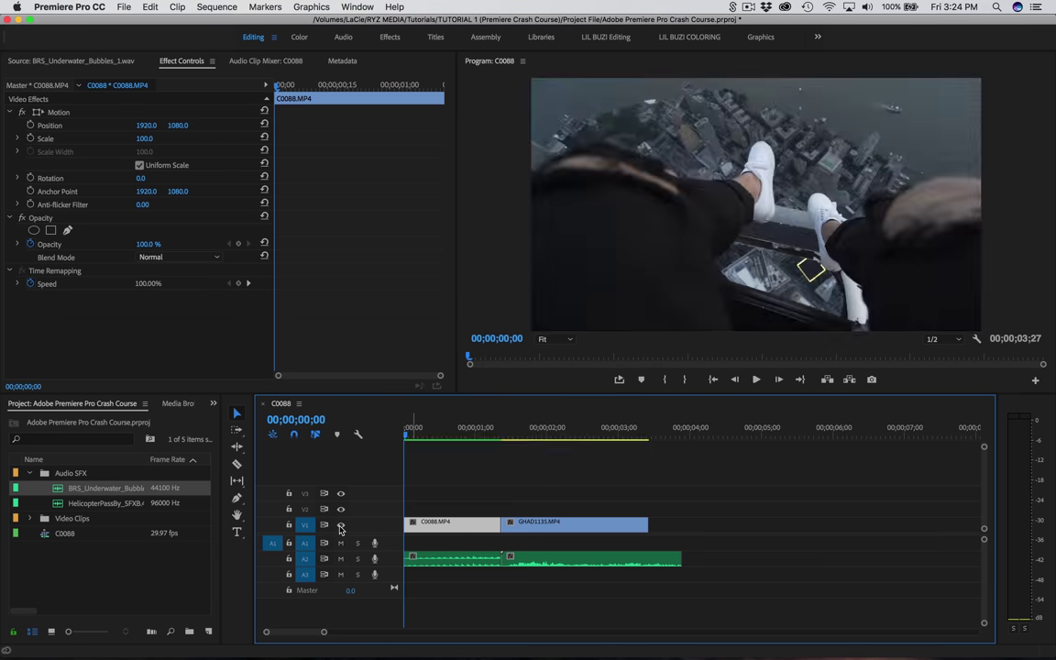
{"action": "left_click", "coordinate": [340, 510]}
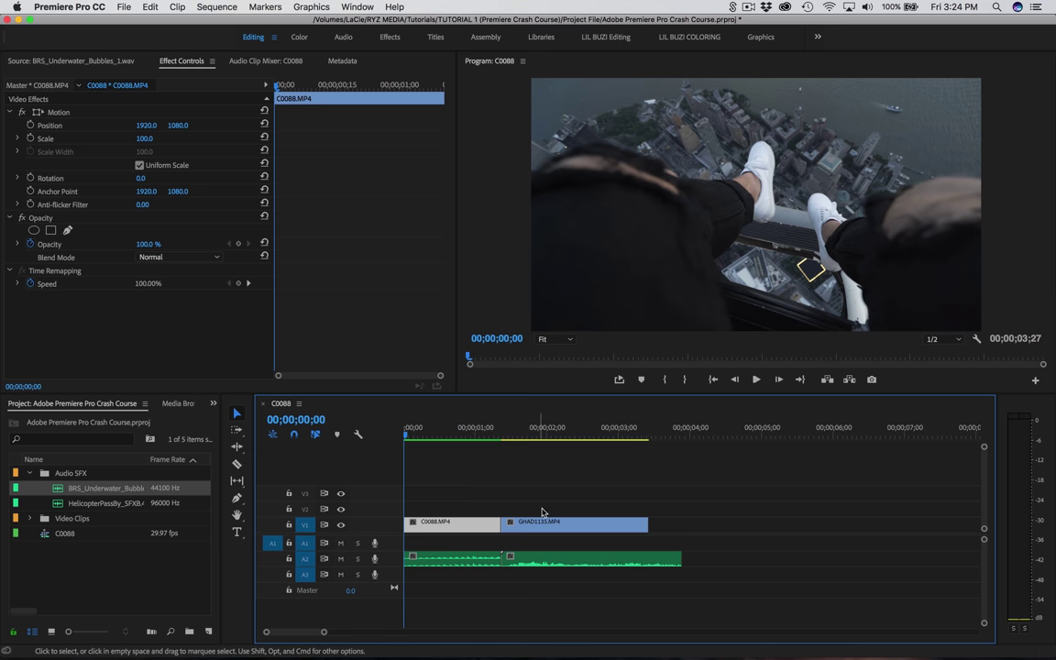
{"action": "left_click", "coordinate": [342, 525]}
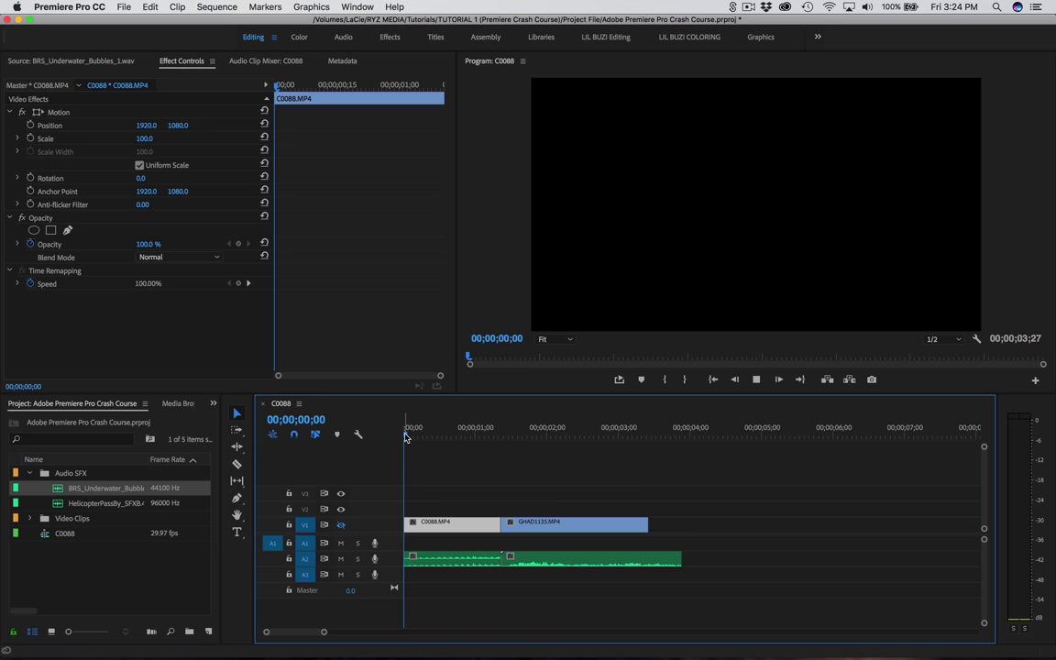
{"action": "key", "text": "space"}
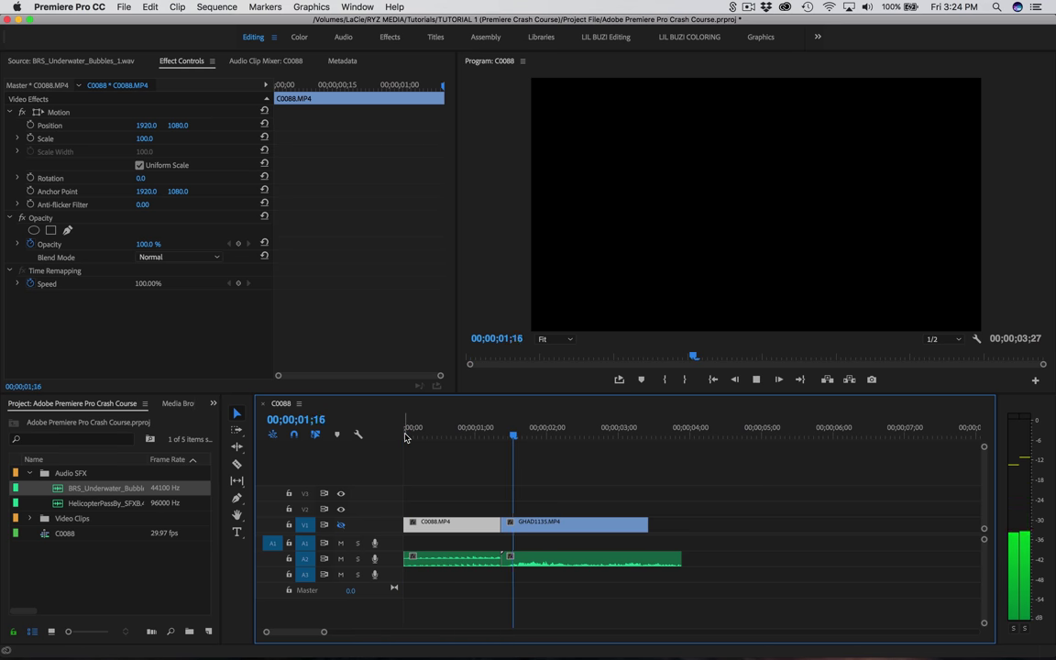
{"action": "key", "text": "space"}
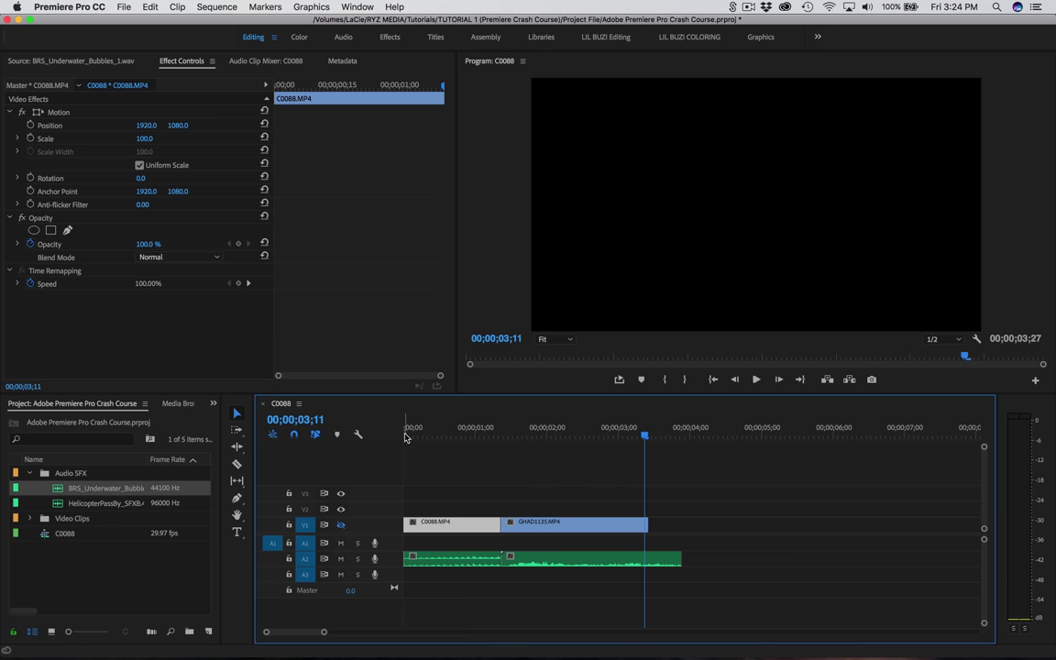
{"action": "left_click", "coordinate": [404, 435]}
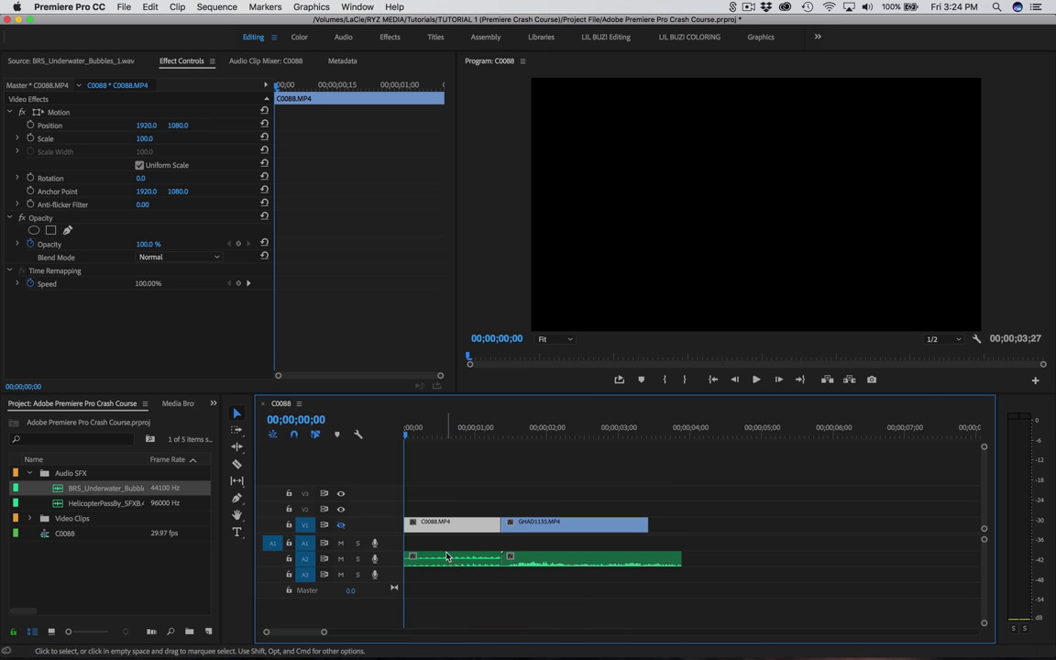
{"action": "key", "text": "space"}
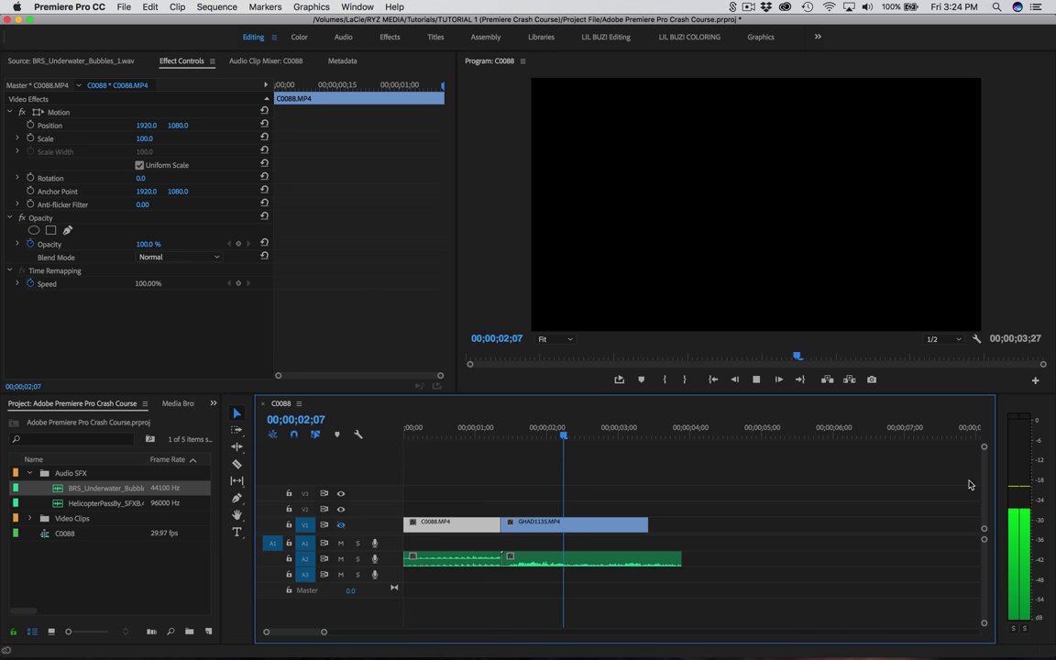
{"action": "key", "text": "space"}
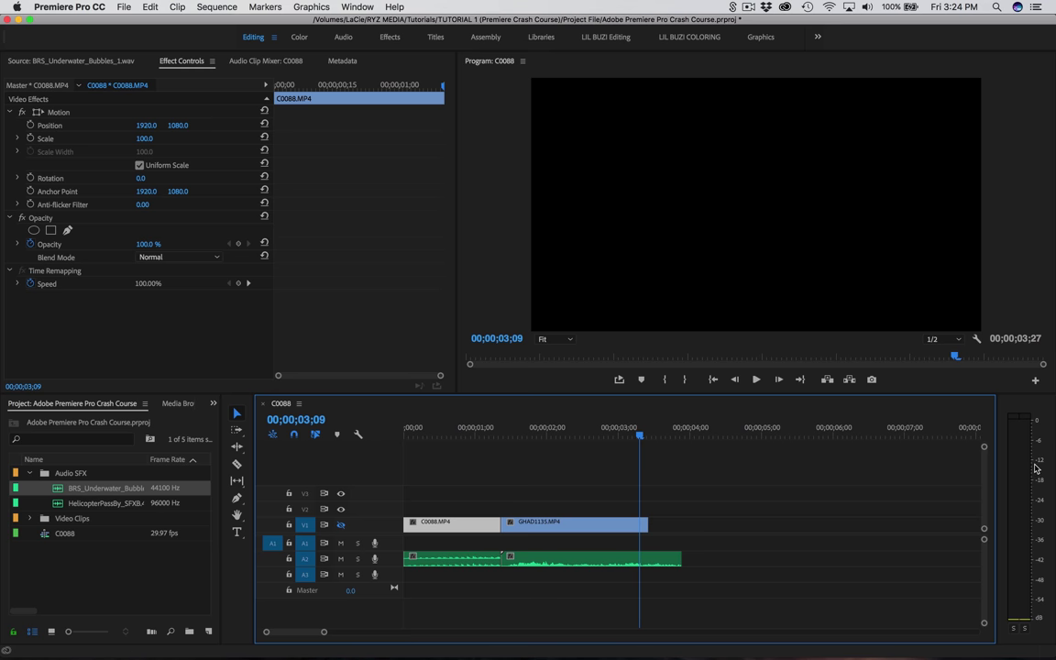
- Set the Volume Level of the HelicopterPassBy_SFXB.4289.wav clip on A2 to 5 dB and play the sequence from the start
{"action": "key", "text": "Home"}
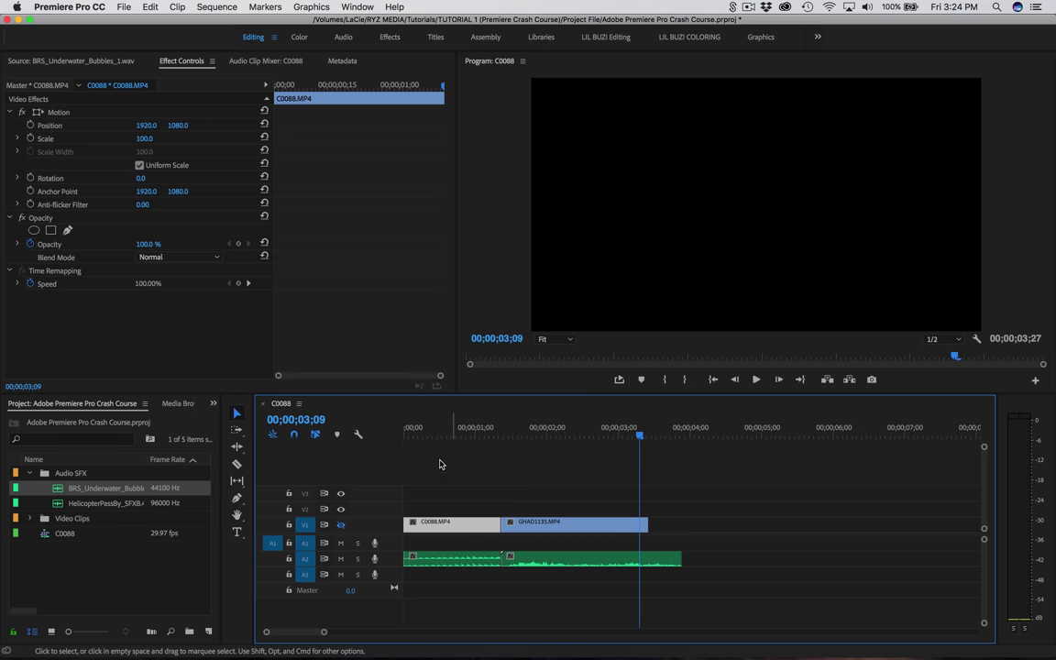
{"action": "key", "text": "Right"}
{"action": "key", "text": "Right"}
{"action": "key", "text": "Right"}
{"action": "key", "text": "Right"}
{"action": "left_click", "coordinate": [431, 561]}
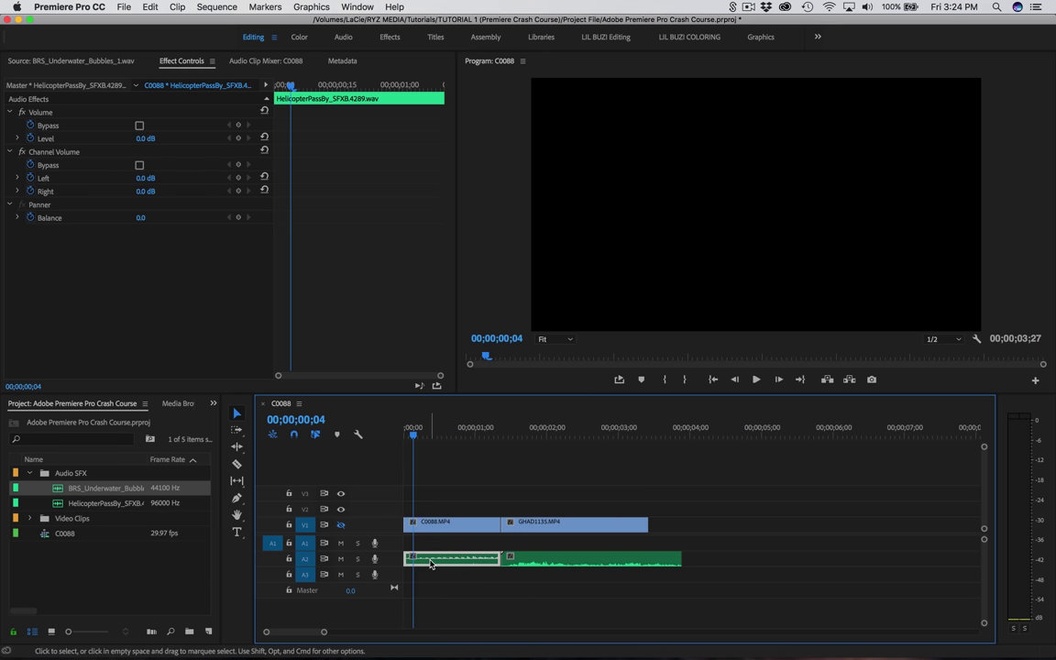
{"action": "key", "text": "space"}
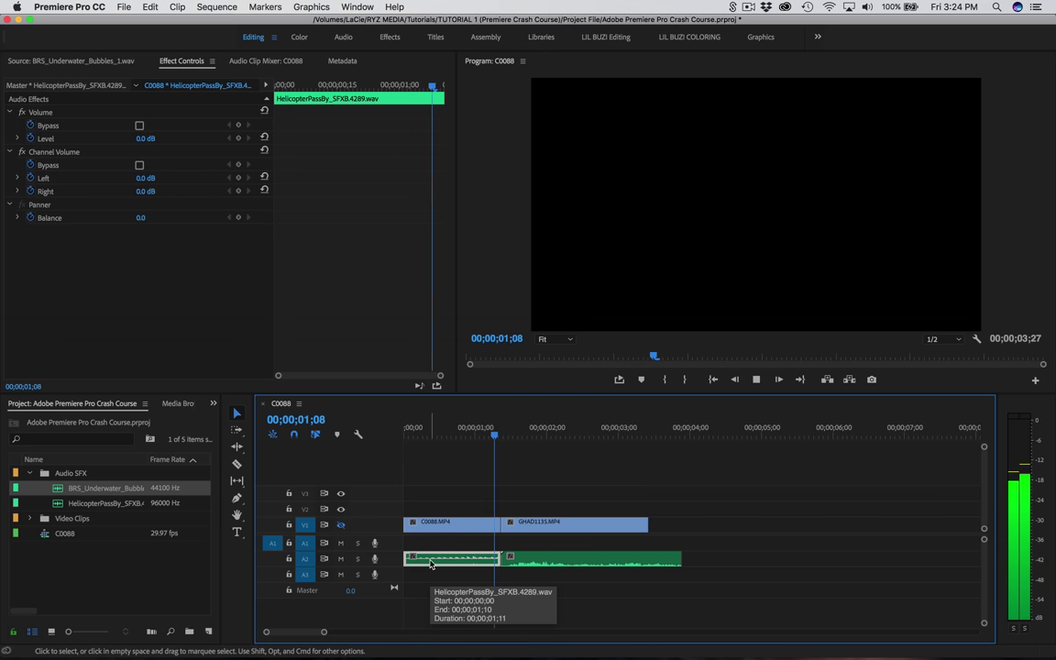
{"action": "left_click", "coordinate": [147, 138]}
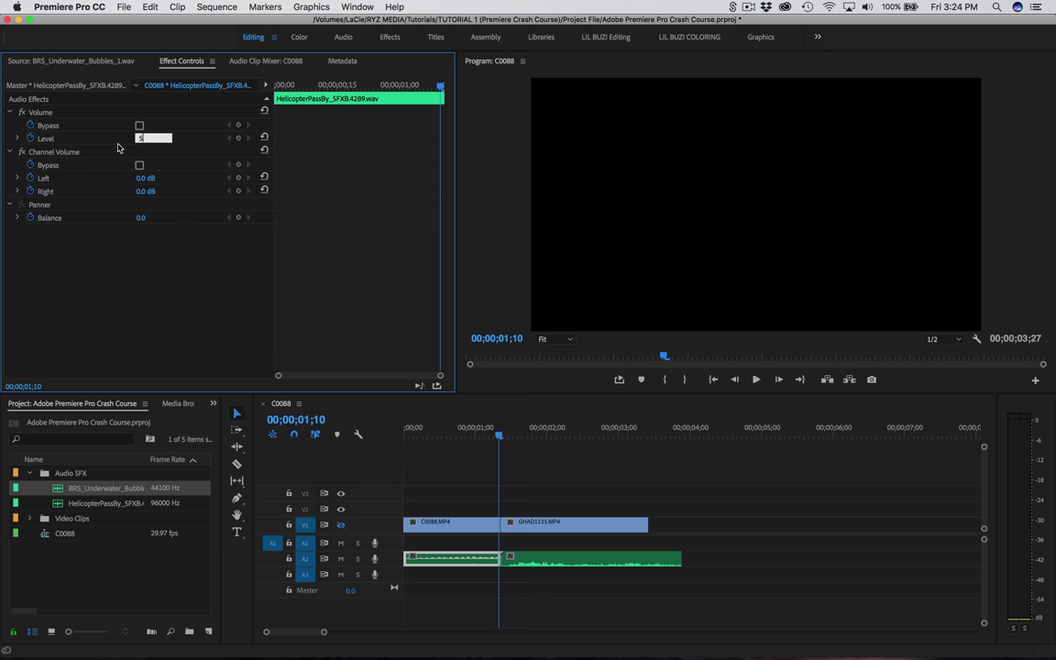
{"action": "key", "text": "Return"}
{"action": "left_click", "coordinate": [408, 433]}
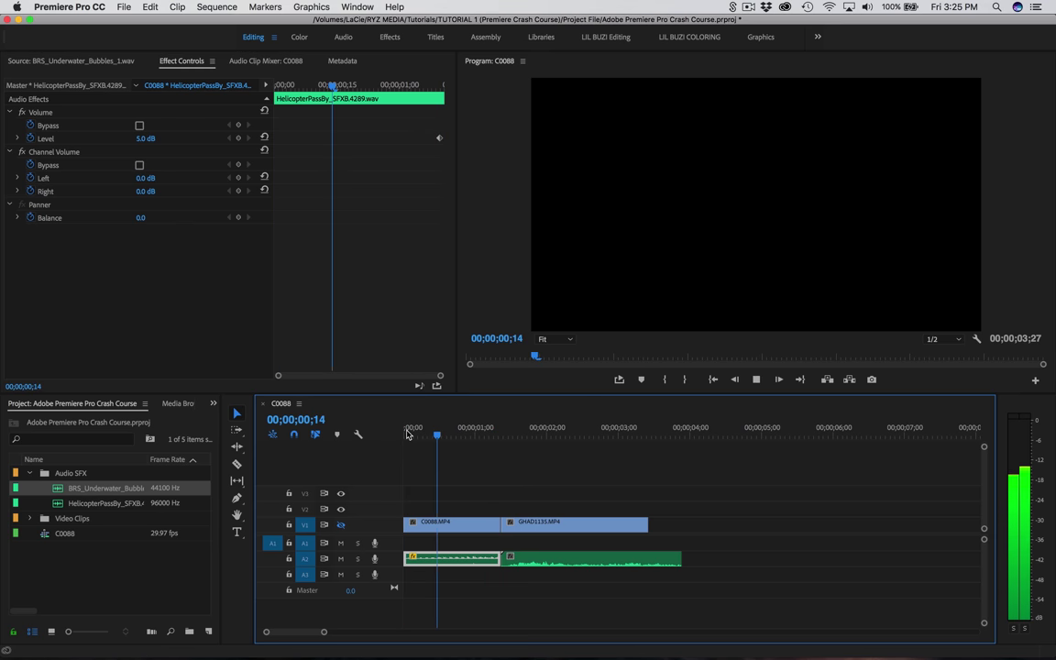
{"action": "key", "text": "space"}
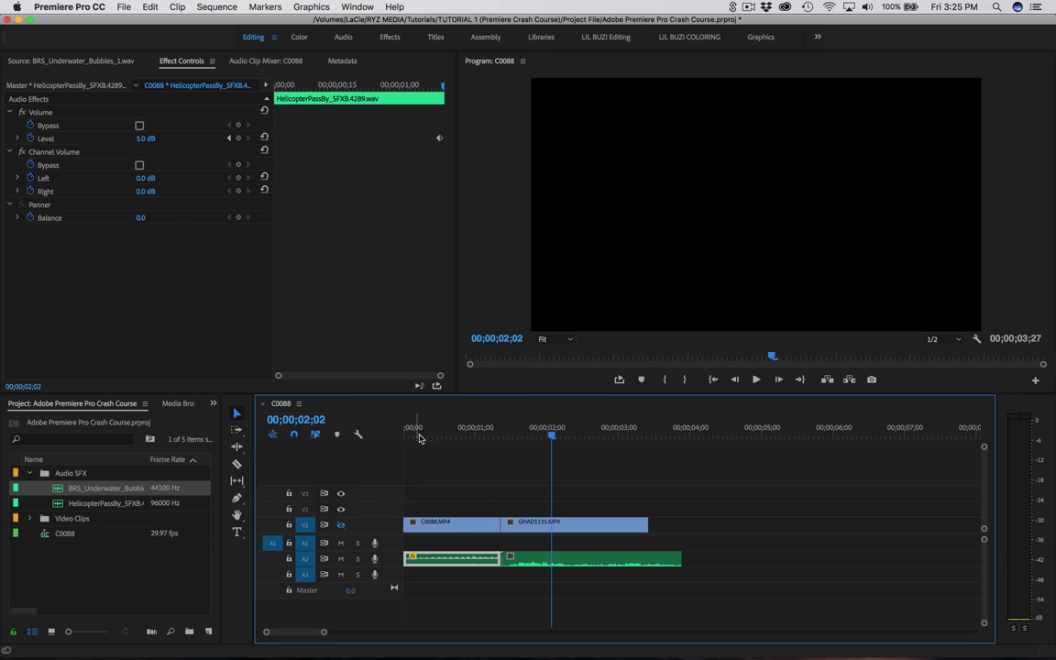
- Enter 12 dB as the Volume Level of the BRS_Underwater_Bubbles_1.wav clip on A2, play it, and return to the sequence start
{"action": "left_click", "coordinate": [533, 560]}
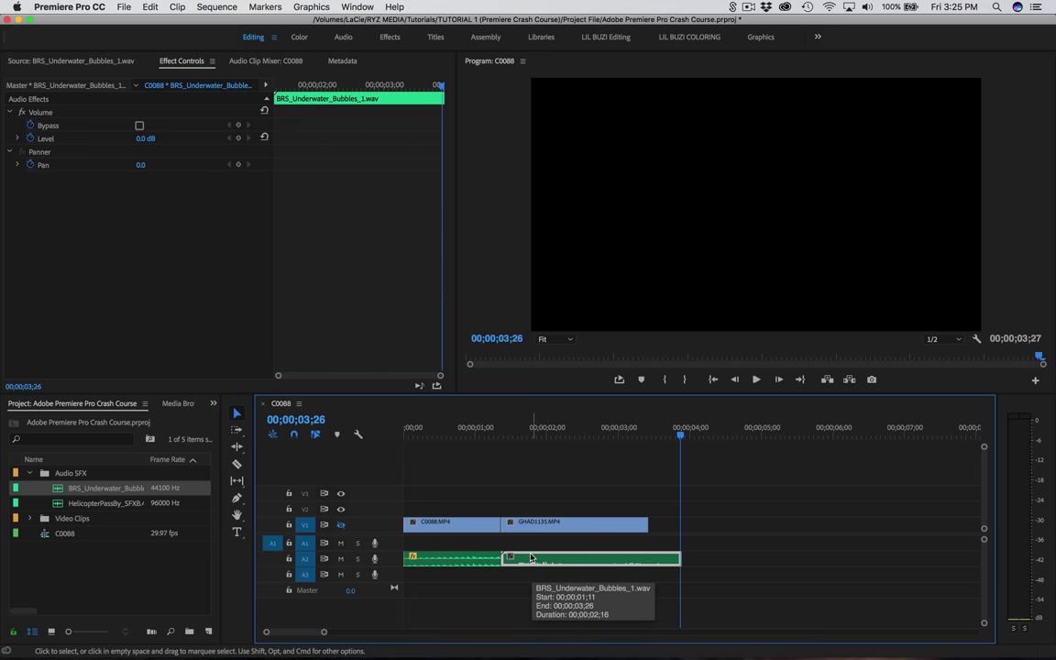
{"action": "left_click", "coordinate": [145, 137]}
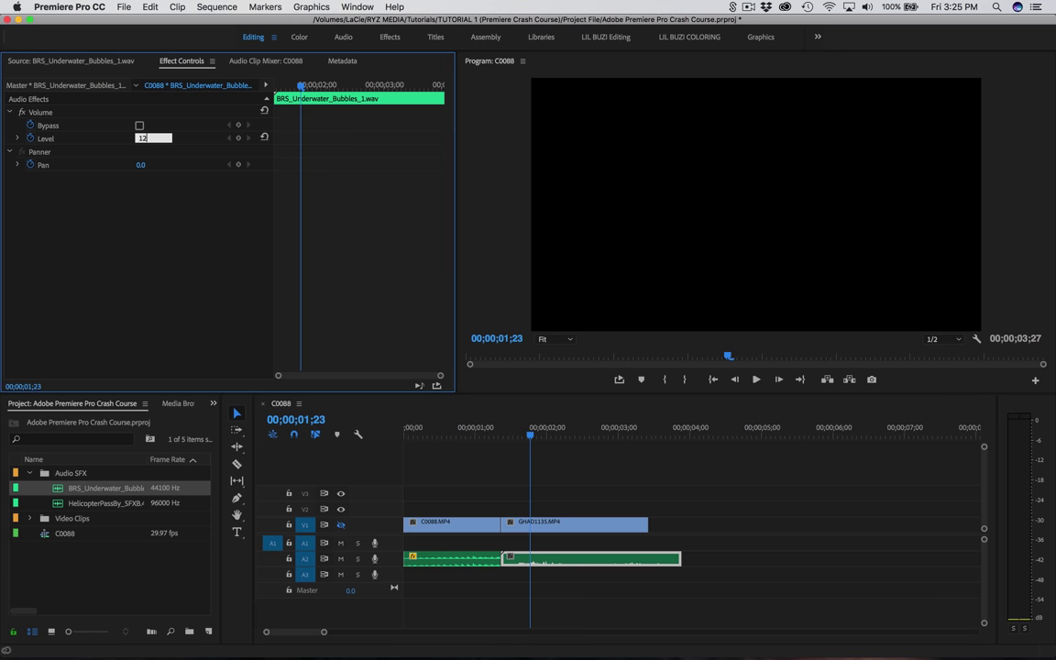
{"action": "type", "text": "12"}
{"action": "key", "text": "Return"}
{"action": "left_click", "coordinate": [514, 431]}
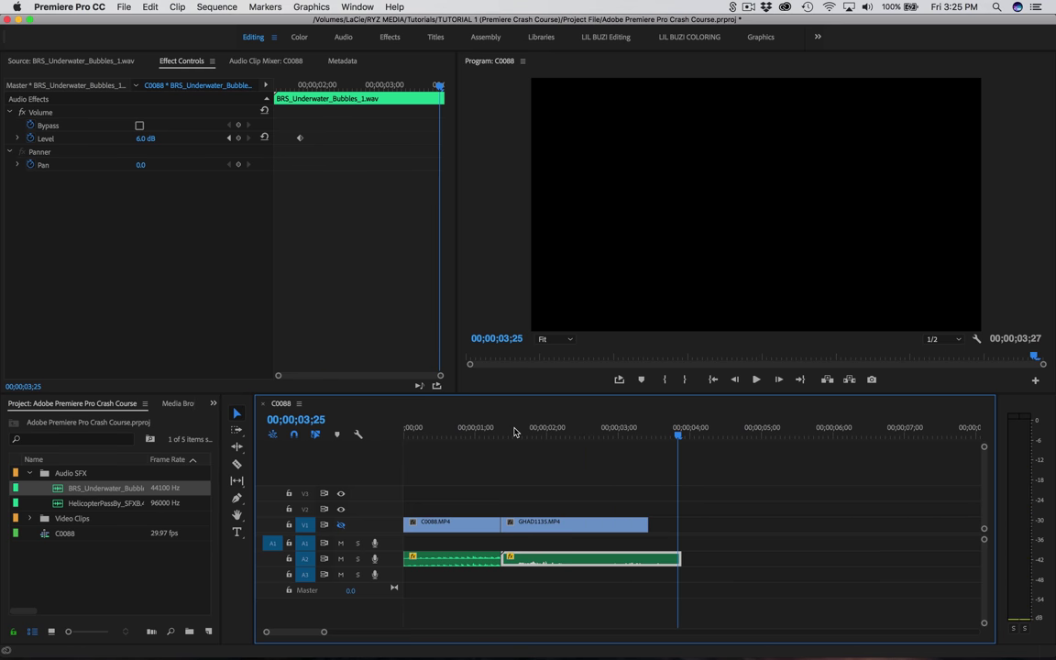
{"action": "left_click", "coordinate": [411, 431]}
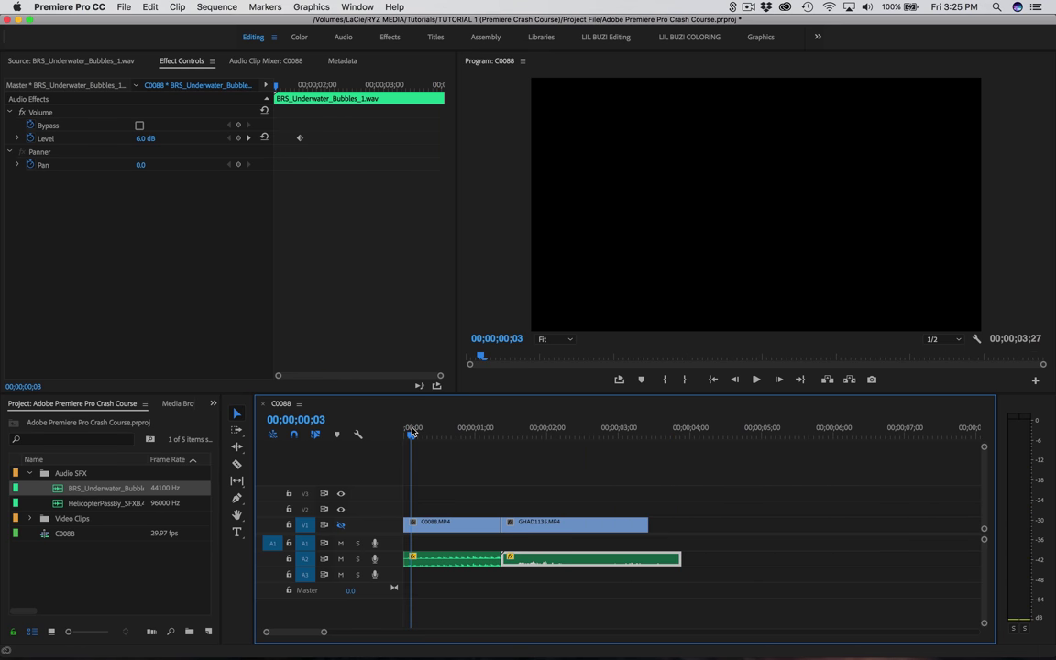
- Turn the output of video track V1 back on and play the sequence into the GHAD1135.MP4 clip
{"action": "left_click", "coordinate": [341, 526]}
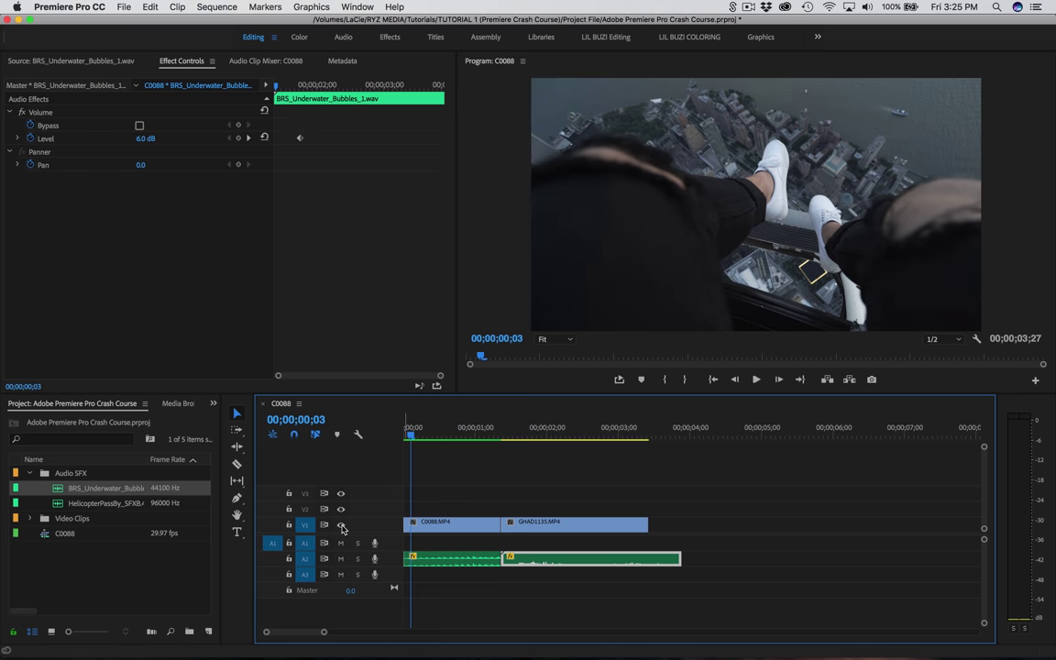
{"action": "key", "text": "space"}
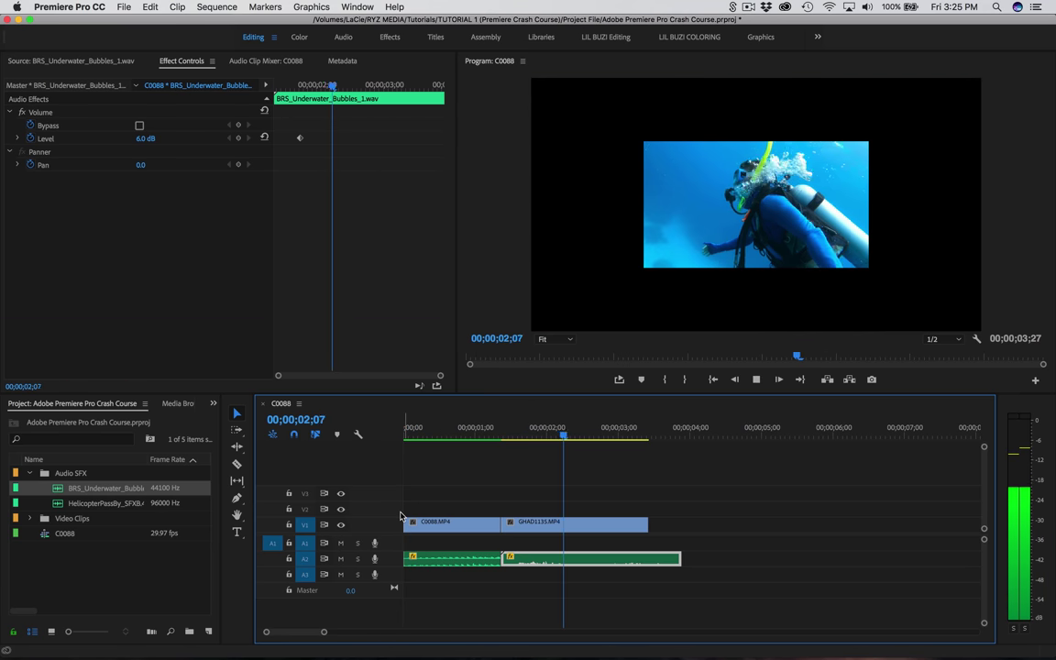
{"action": "key", "text": "space"}
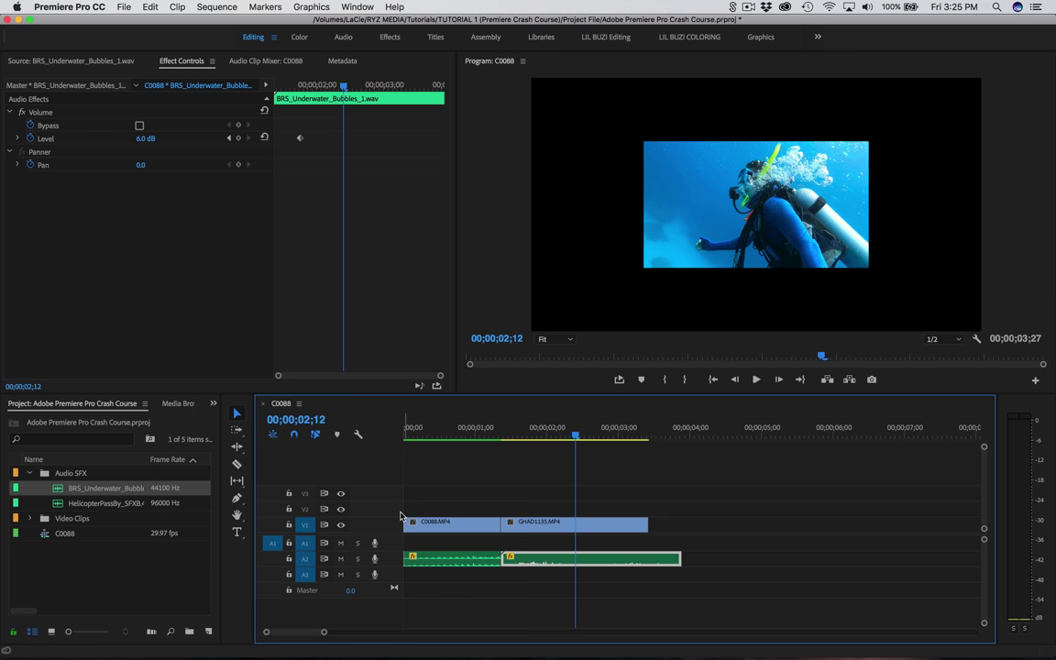
- Compare the picture size and motion settings of GHAD1135.MP4 and C0088.MP4 at frames inside each clip
{"action": "left_click", "coordinate": [559, 522]}
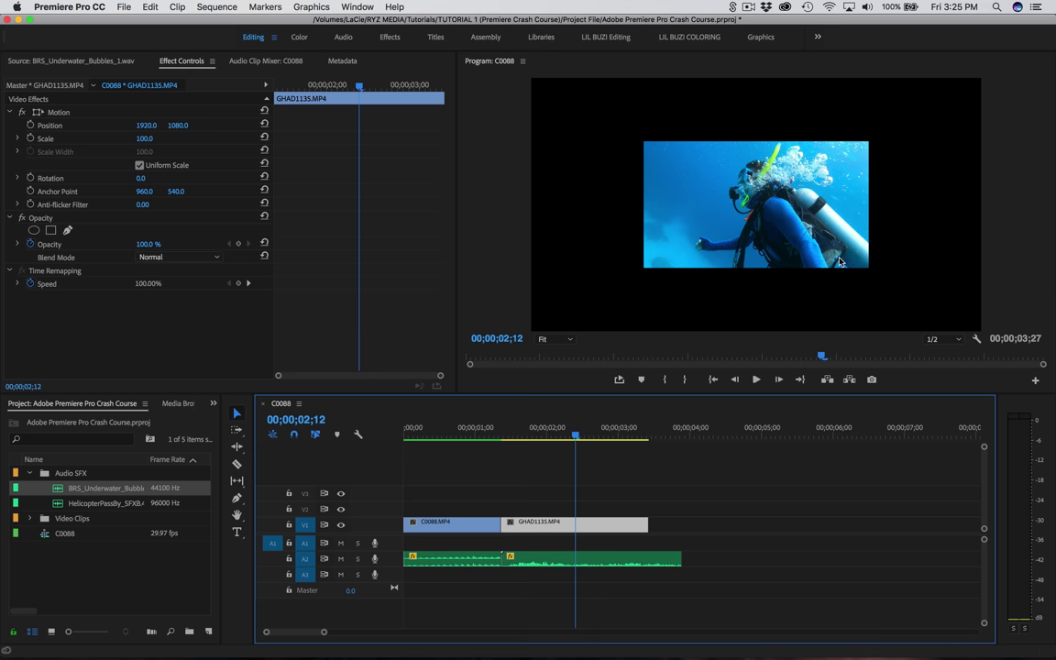
{"action": "left_click", "coordinate": [440, 429]}
{"action": "left_click", "coordinate": [449, 527]}
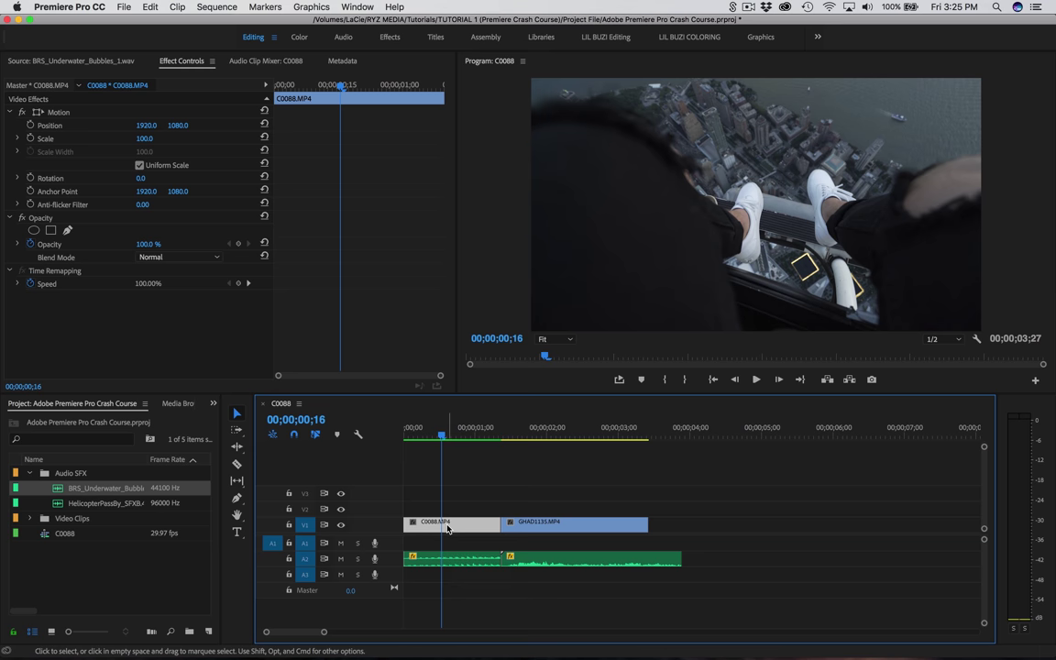
{"action": "left_click", "coordinate": [558, 429]}
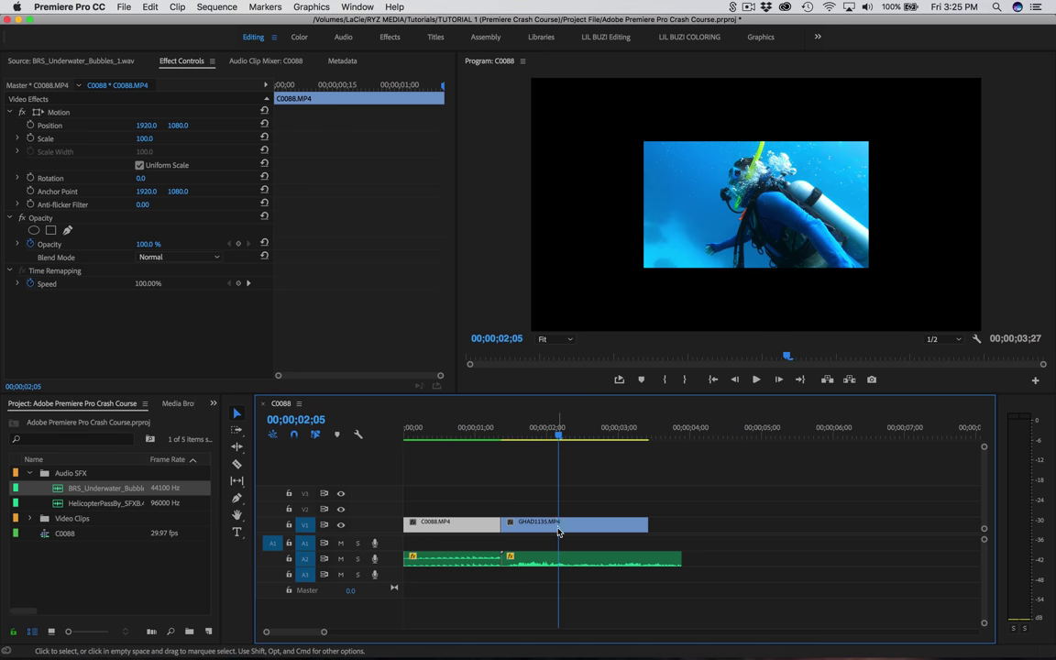
- Try enlarging GHAD1135.MP4 with its Scale value, and undo the change
{"action": "left_click", "coordinate": [559, 531]}
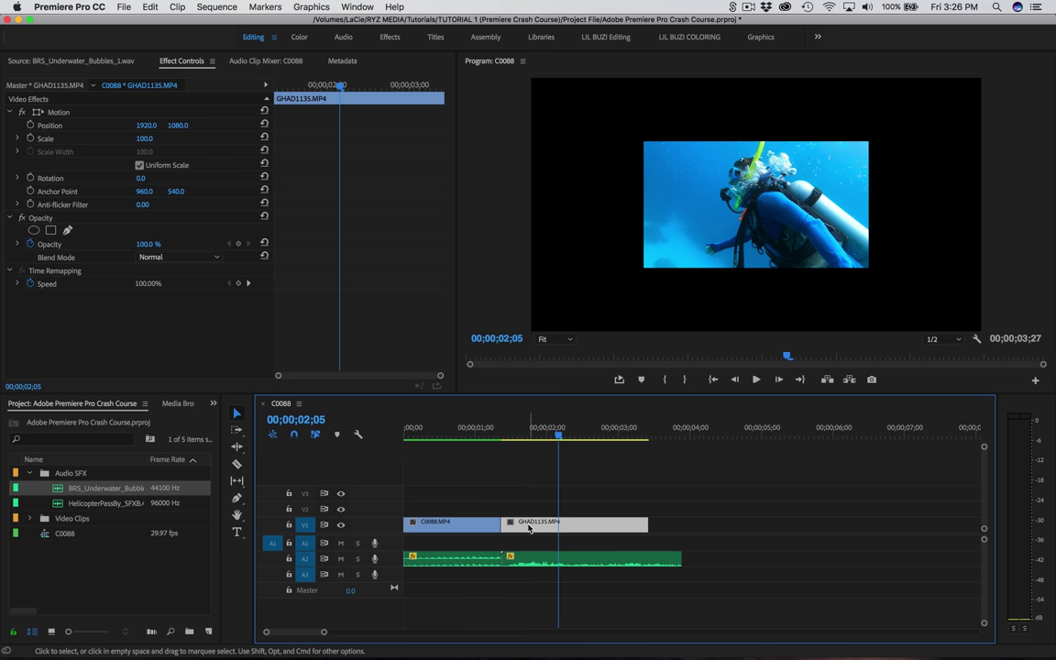
{"action": "left_click_drag", "start_coordinate": [135, 142], "coordinate": [236, 142]}
{"action": "key", "text": "super+z"}
- Apply Set to Frame Size to both video clips on V1, C0088.MP4 and GHAD1135.MP4, and deselect them
{"action": "left_click_drag", "start_coordinate": [470, 502], "coordinate": [556, 531]}
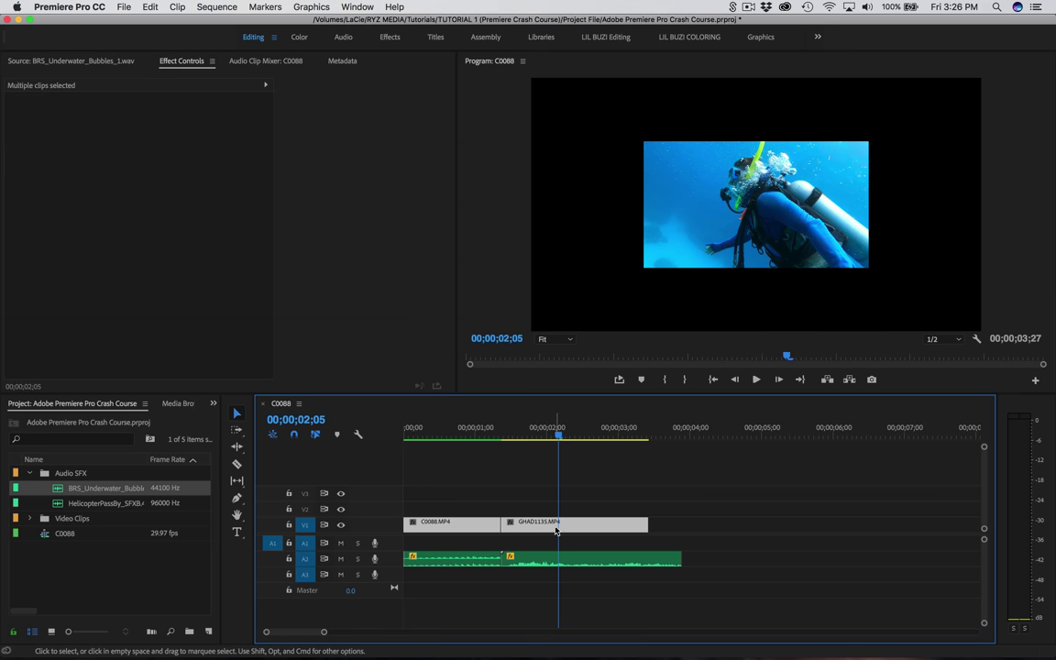
{"action": "right_click", "coordinate": [555, 529]}
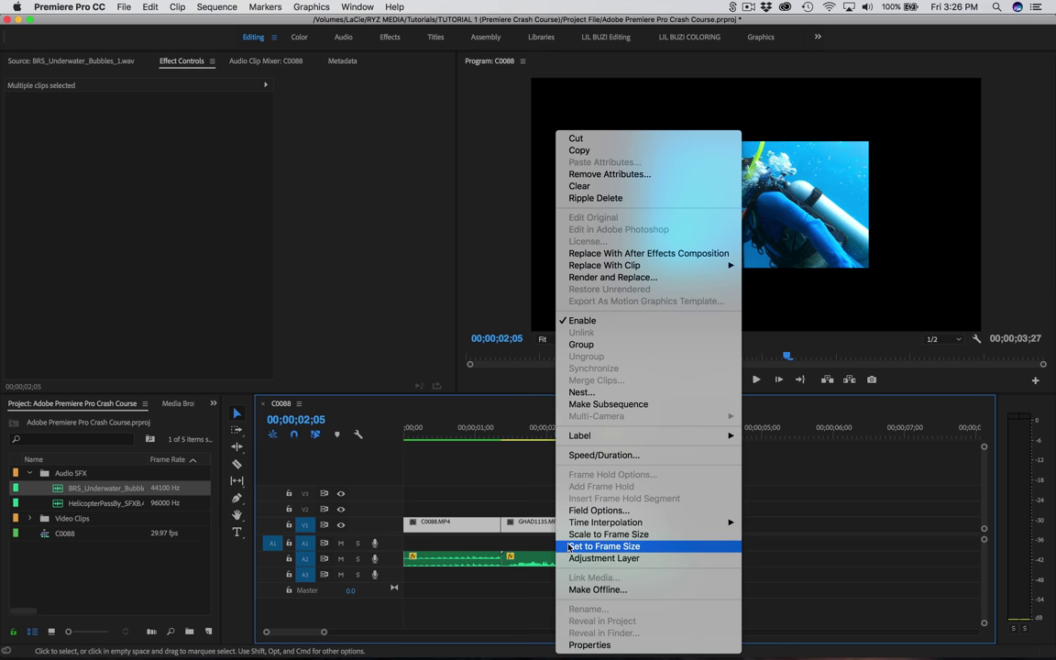
{"action": "left_click", "coordinate": [570, 546]}
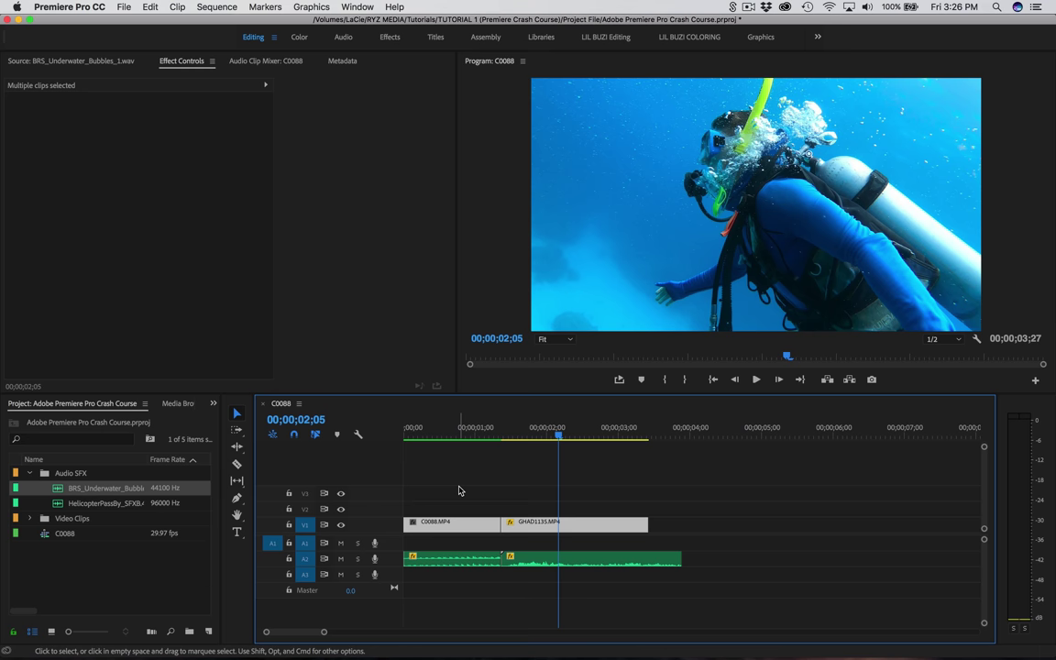
{"action": "left_click", "coordinate": [550, 495]}
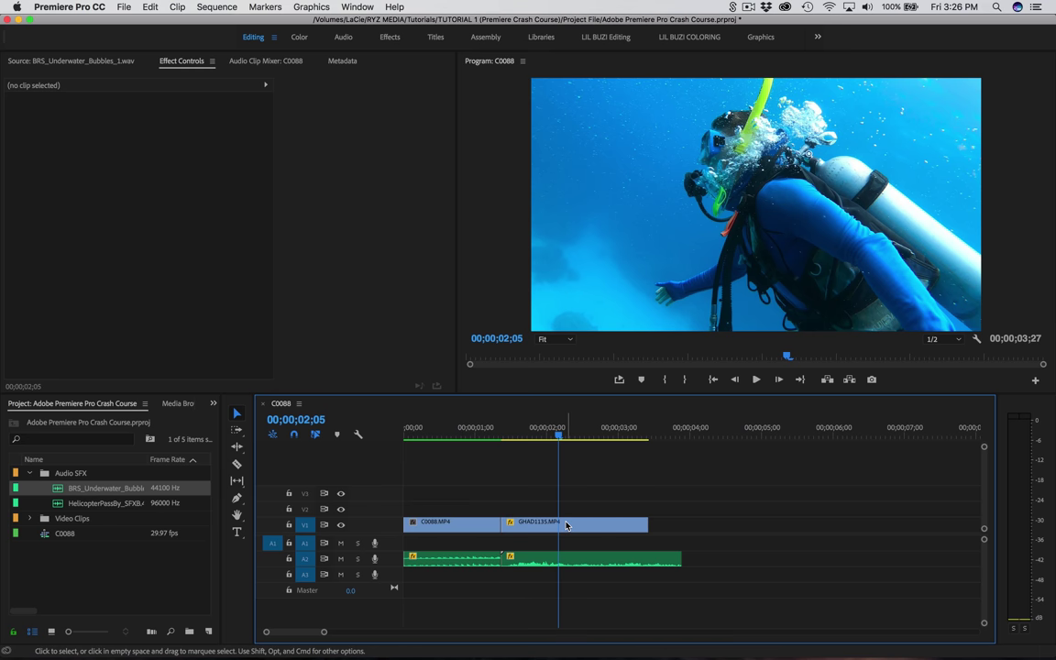
- Check the Scale of GHAD1135.MP4 in its effect controls and play the sequence from the start
{"action": "left_click", "coordinate": [566, 525]}
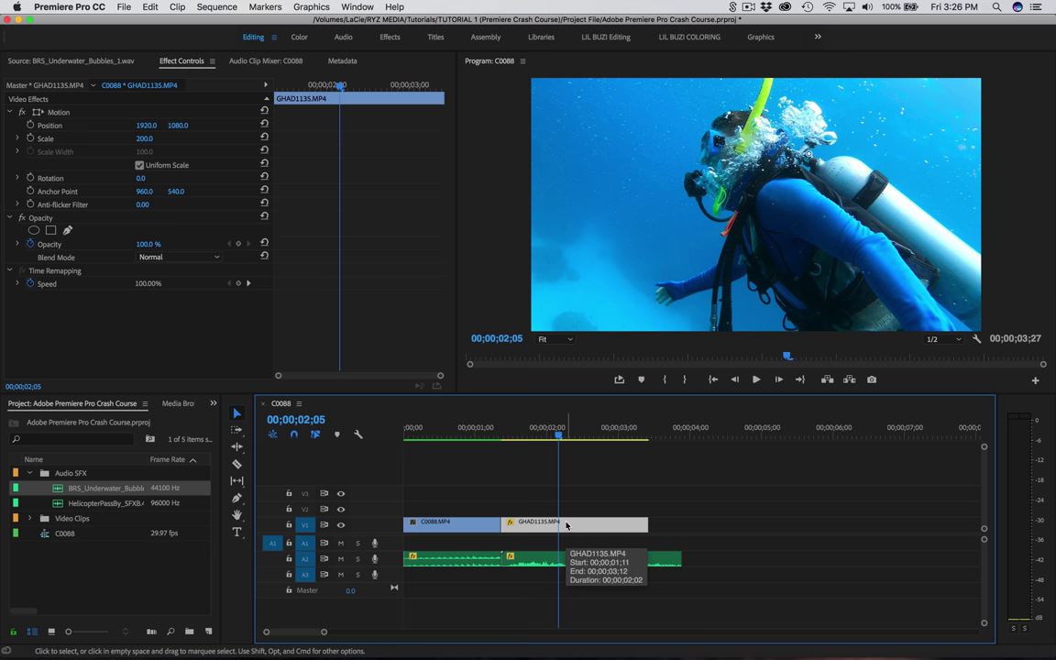
{"action": "left_click", "coordinate": [427, 435]}
{"action": "left_click_drag", "start_coordinate": [427, 435], "coordinate": [383, 441]}
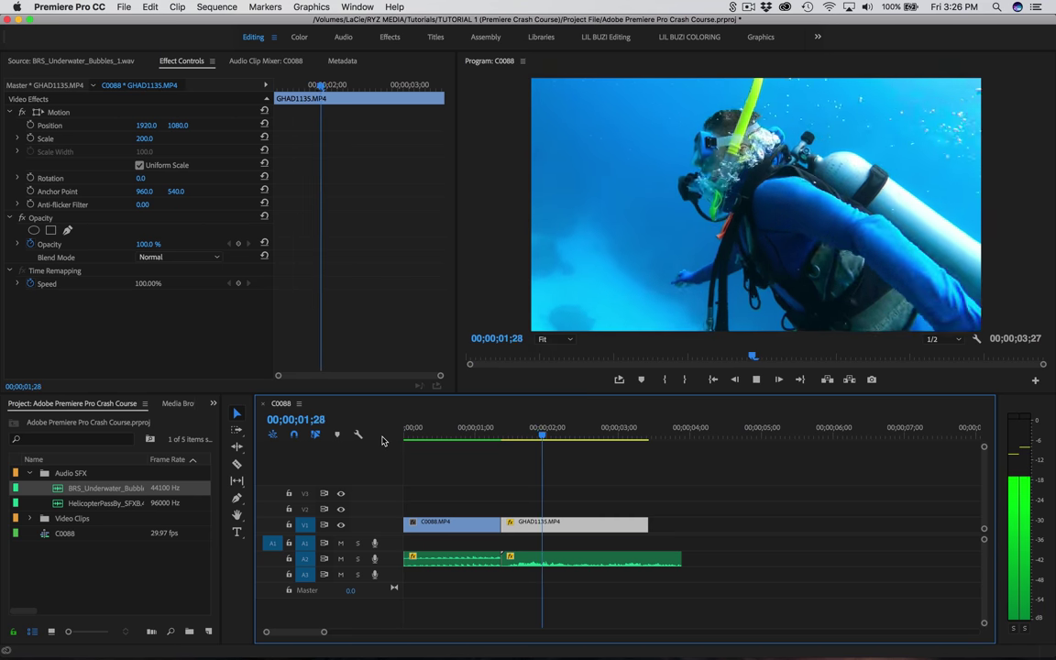
{"action": "key", "text": "space"}
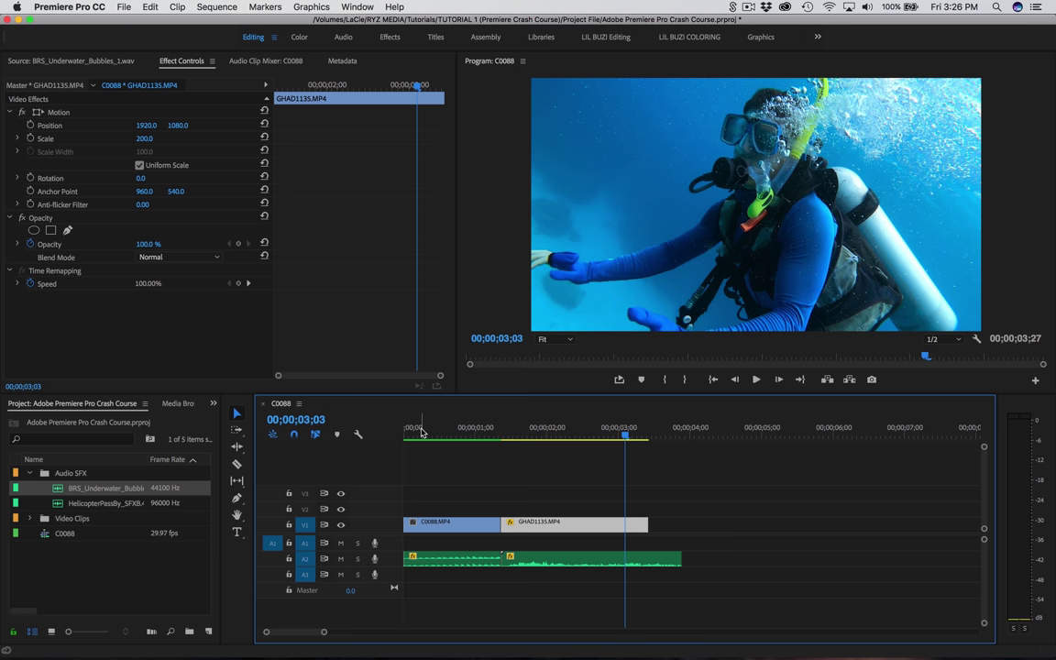
- Show the list of effects and return to the project contents
{"action": "left_click", "coordinate": [213, 403]}
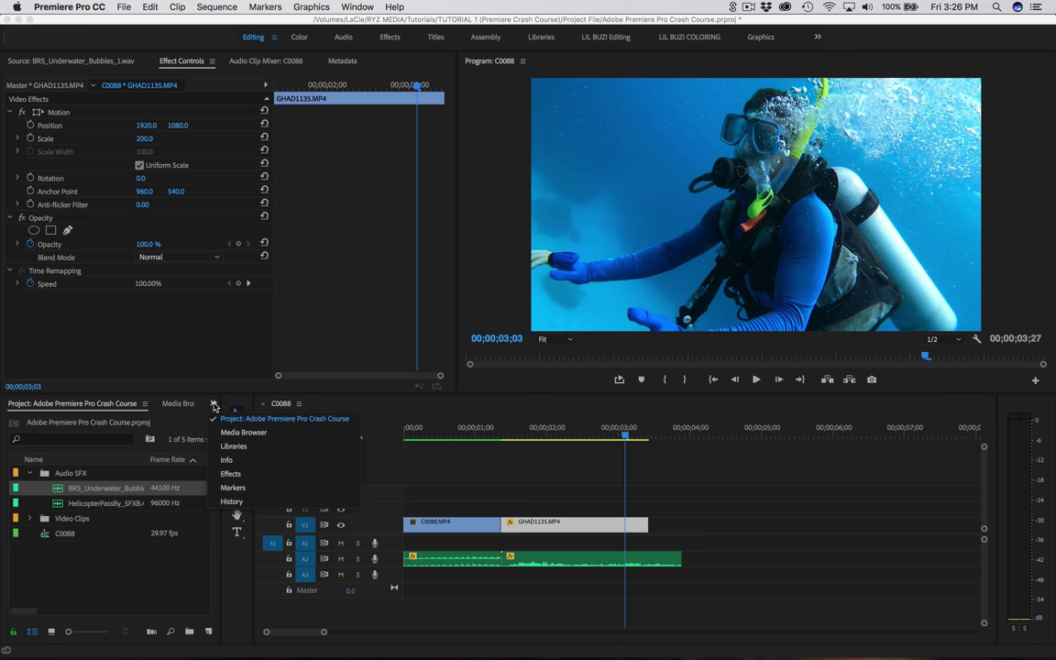
{"action": "left_click", "coordinate": [231, 474]}
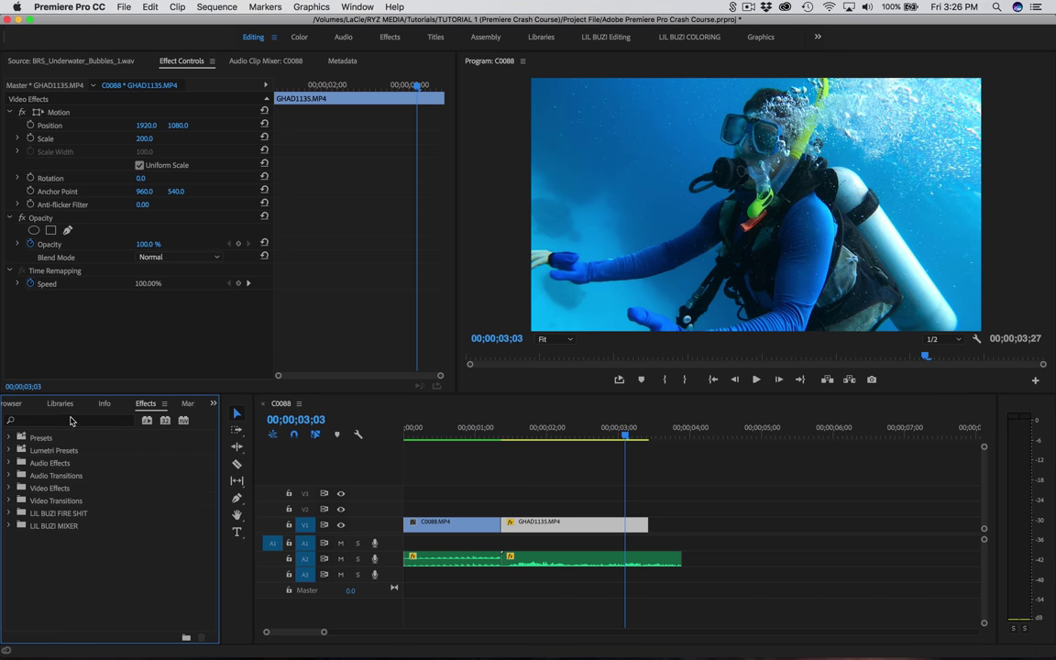
{"action": "left_click", "coordinate": [213, 404]}
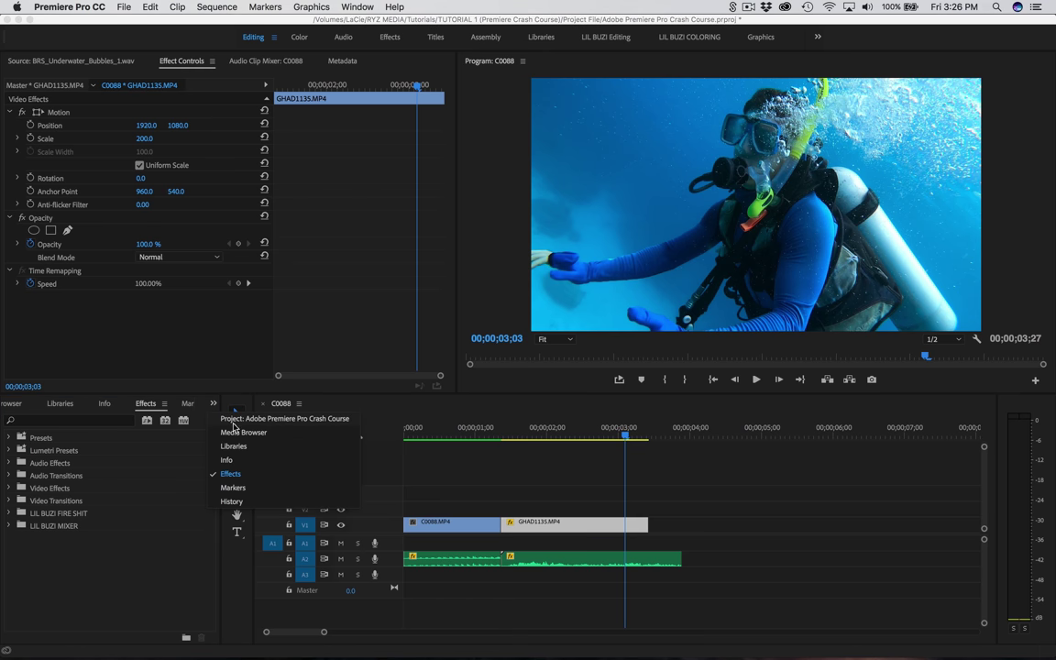
{"action": "left_click", "coordinate": [234, 420]}
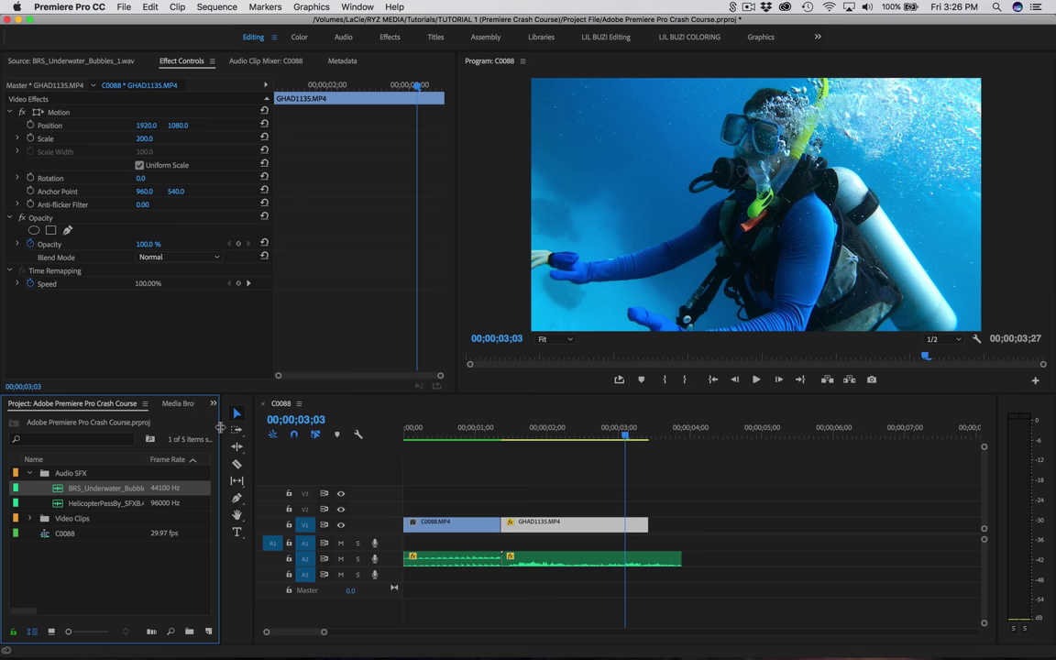
- Widen the project area beside the timeline and display the effects list in it
{"action": "left_click_drag", "start_coordinate": [220, 429], "coordinate": [312, 426]}
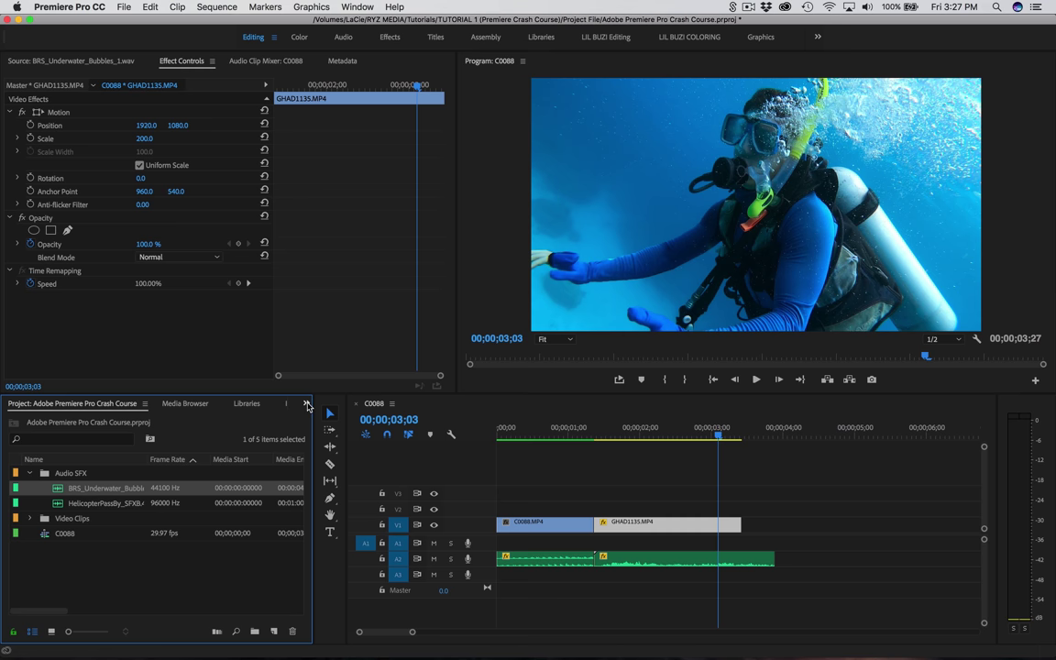
{"action": "left_click", "coordinate": [307, 404]}
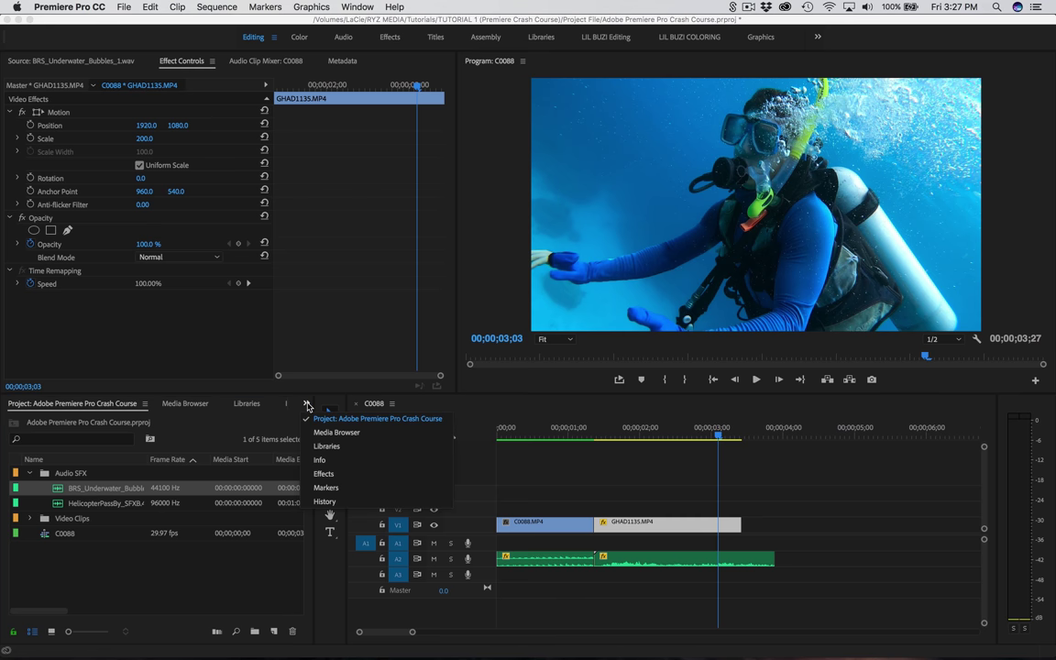
{"action": "left_click", "coordinate": [323, 473]}
- Find the Cross Dissolve video transition, apply it between C0088.MP4 and GHAD1135.MP4 on V1, and play across it
{"action": "left_click", "coordinate": [74, 421]}
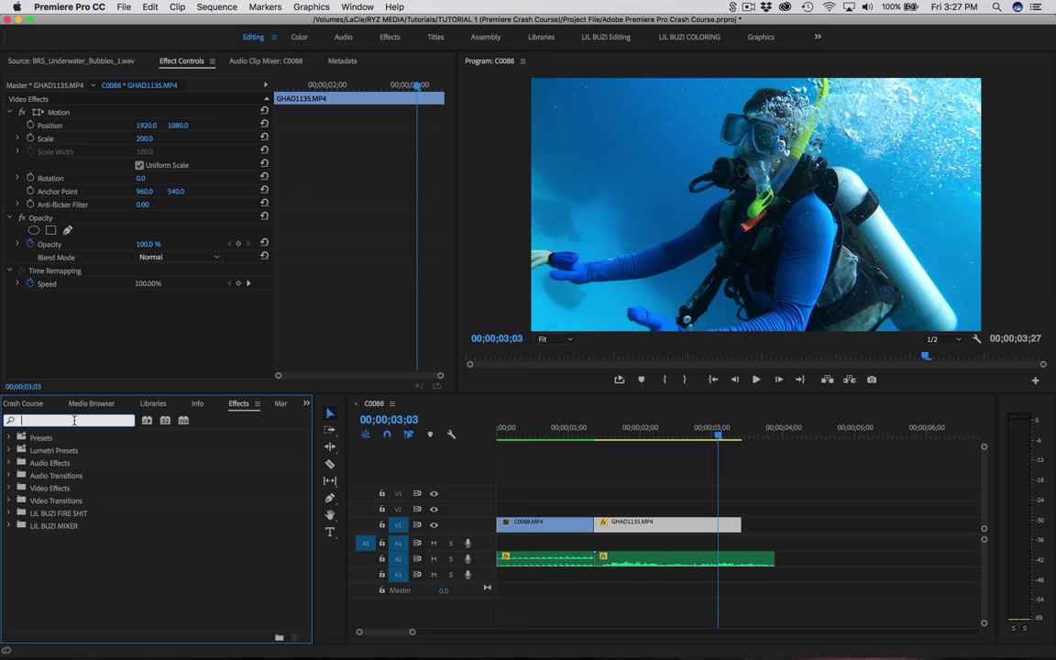
{"action": "type", "text": "cross d"}
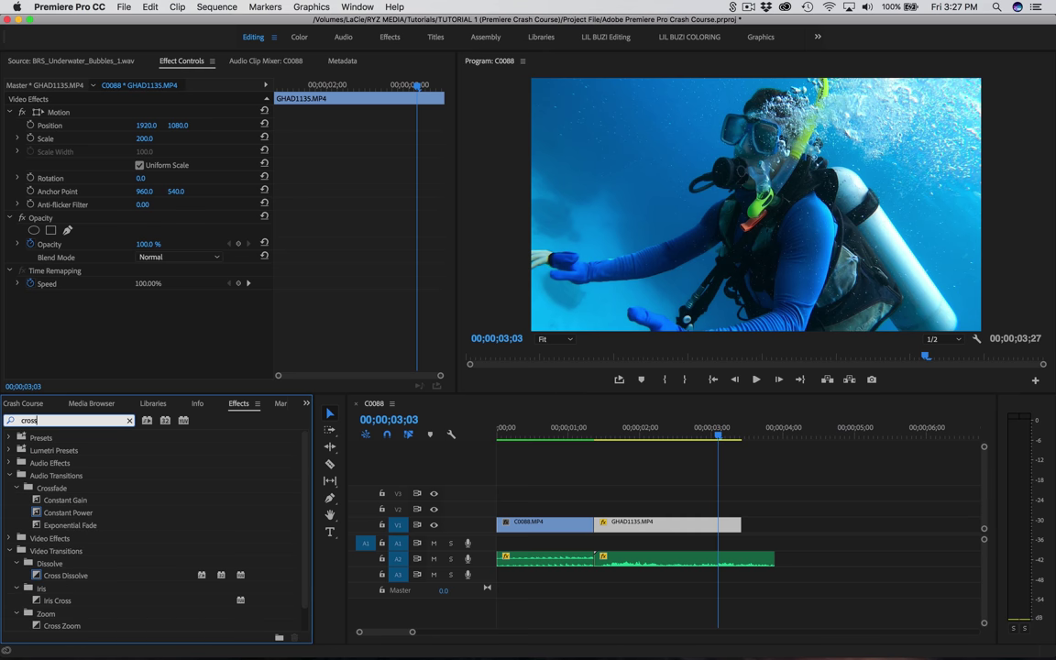
{"action": "type", "text": "issolve"}
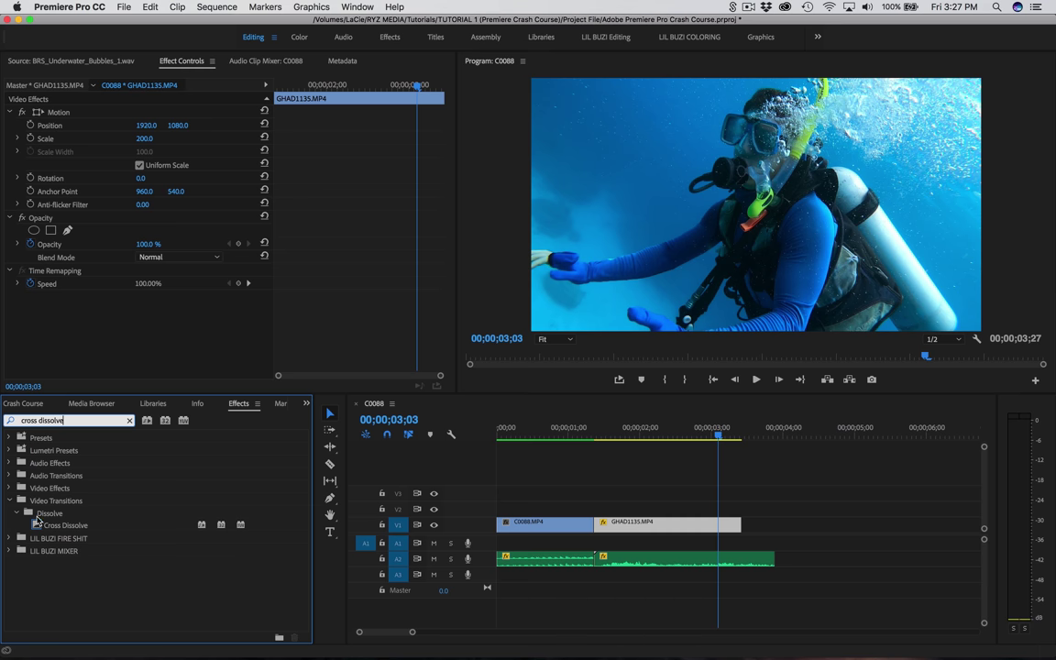
{"action": "left_click_drag", "start_coordinate": [36, 527], "coordinate": [600, 533]}
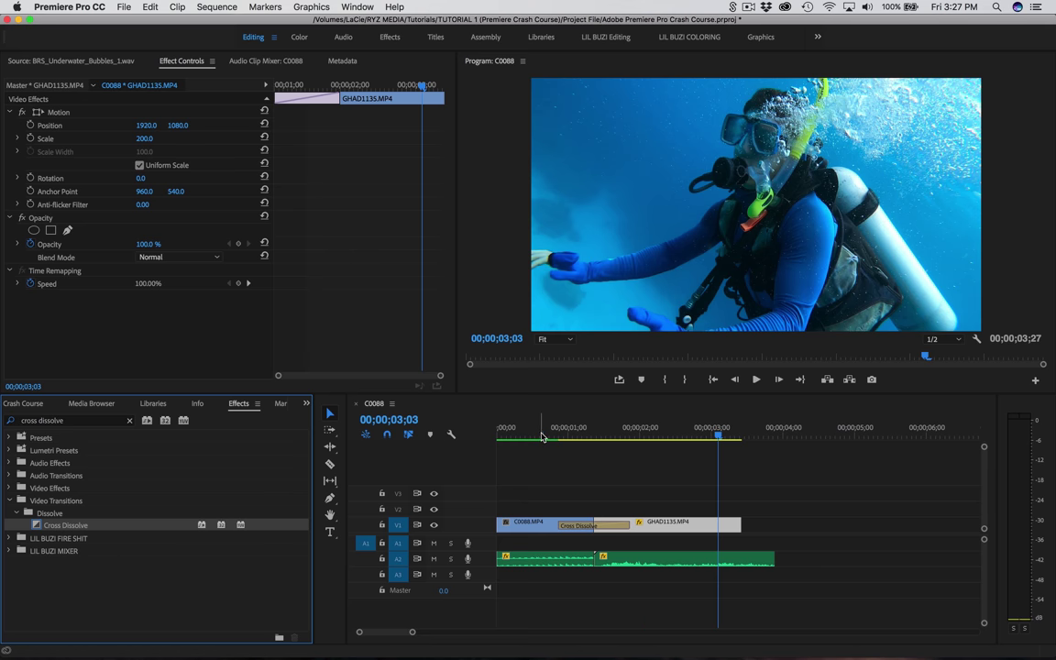
{"action": "left_click", "coordinate": [542, 438]}
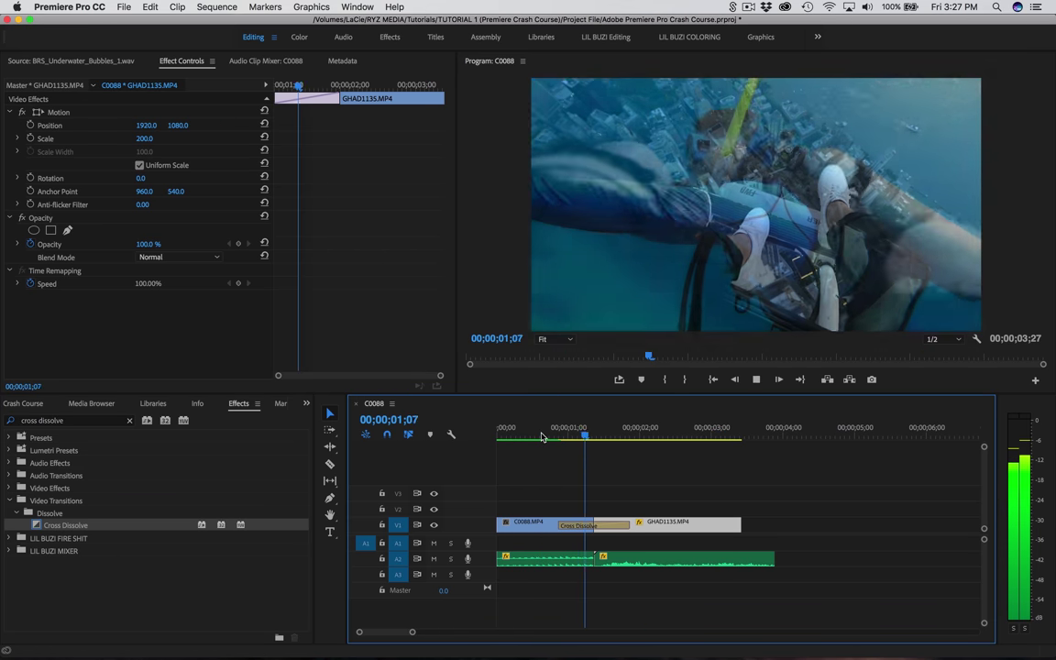
{"action": "key", "text": "space"}
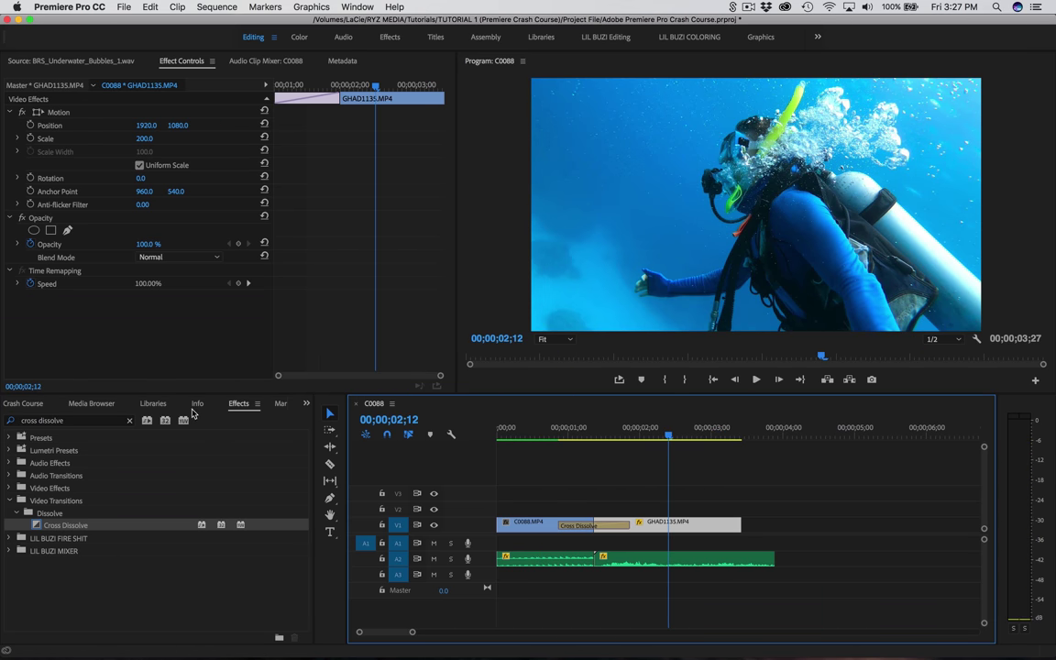
- Trim the start of the BRS_Underwater_Bubbles_1.wav clip on A2 and add an 11-frame Constant Power crossfade between it and the helicopter clip
{"action": "mouse_move", "coordinate": [621, 557]}
{"action": "left_mouse_down"}
{"action": "mouse_move", "coordinate": [616, 565]}
{"action": "mouse_move", "coordinate": [605, 557]}
{"action": "left_mouse_up"}
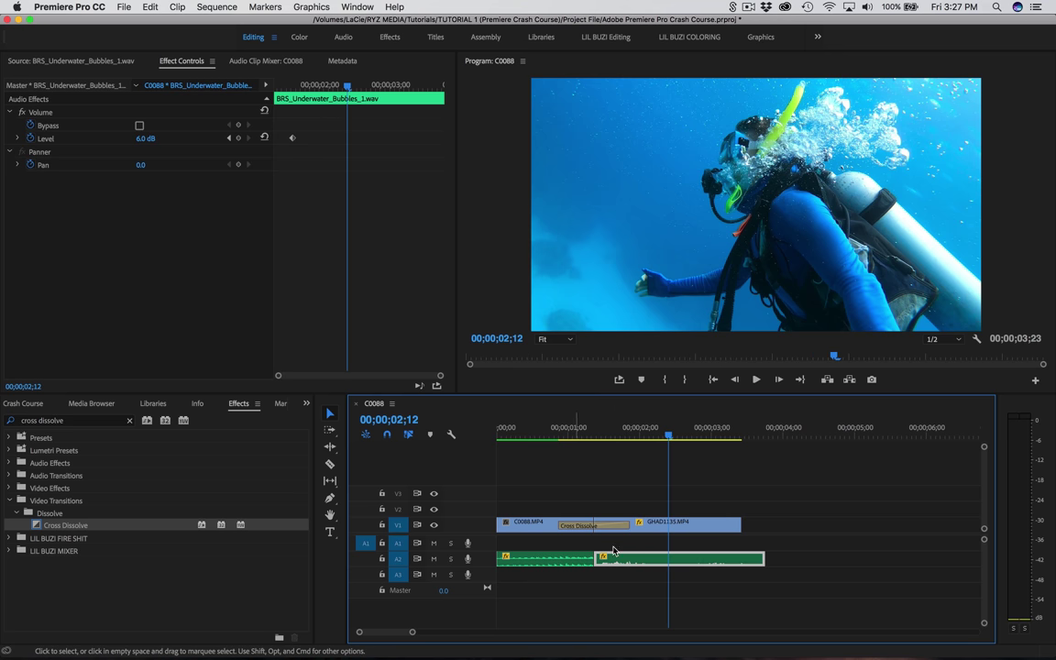
{"action": "left_click", "coordinate": [76, 422]}
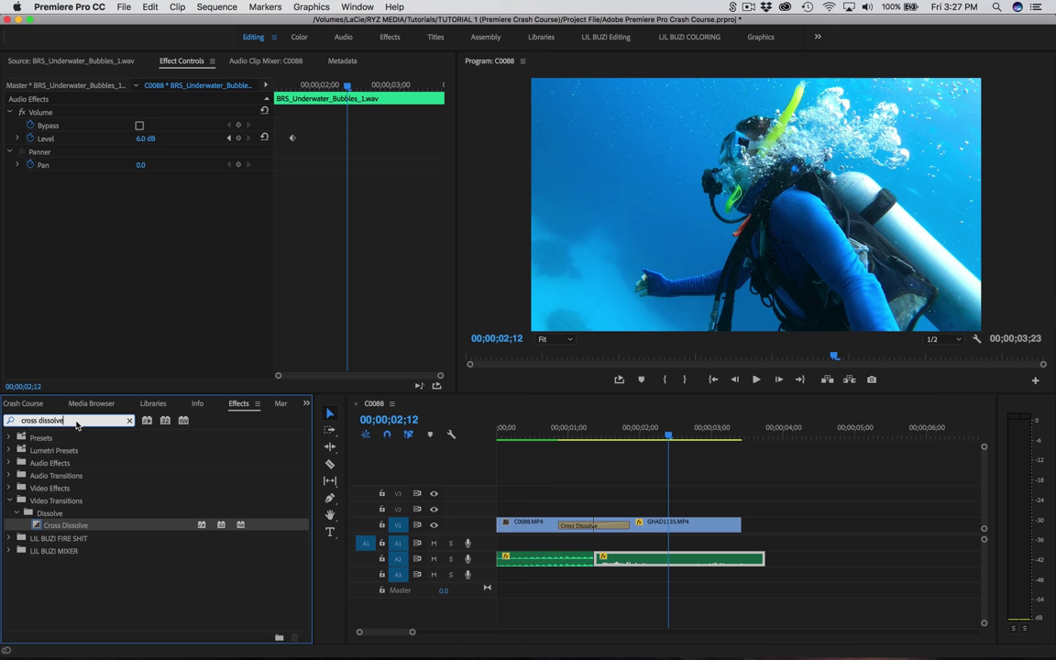
{"action": "key", "text": "BackSpace"}
{"action": "key", "text": "BackSpace"}
{"action": "key", "text": "BackSpace"}
{"action": "key", "text": "BackSpace"}
{"action": "key", "text": "BackSpace"}
{"action": "key", "text": "BackSpace"}
{"action": "key", "text": "BackSpace"}
{"action": "key", "text": "BackSpace"}
{"action": "key", "text": "BackSpace"}
{"action": "key", "text": "BackSpace"}
{"action": "key", "text": "BackSpace"}
{"action": "key", "text": "BackSpace"}
{"action": "key", "text": "BackSpace"}
{"action": "key", "text": "BackSpace"}
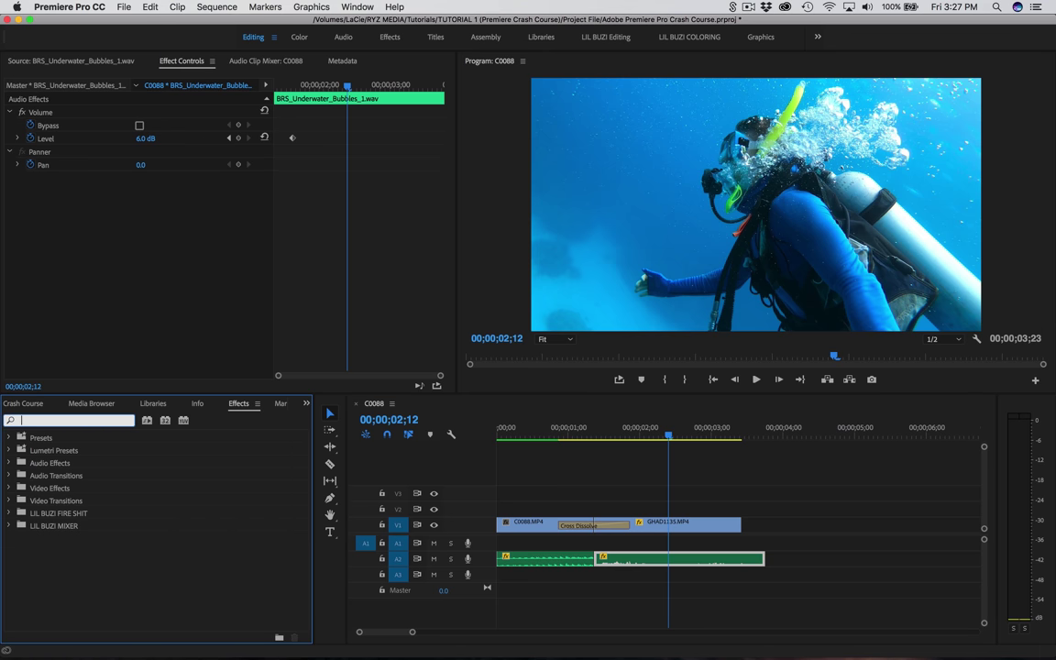
{"action": "type", "text": "cont"}
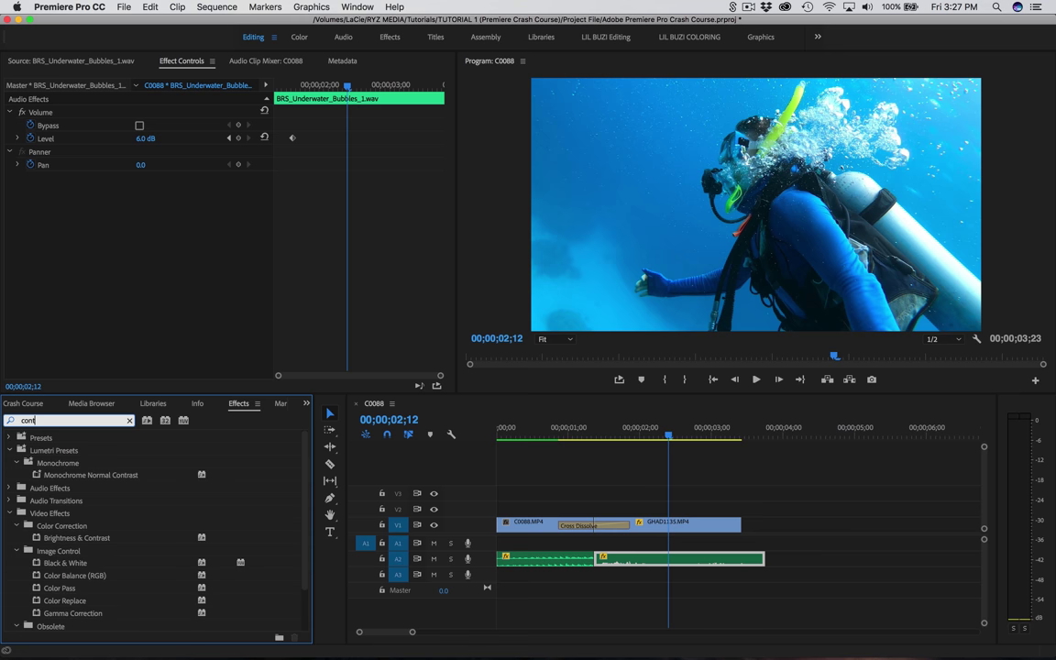
{"action": "type", "text": "ta"}
{"action": "type", "text": "nt power"}
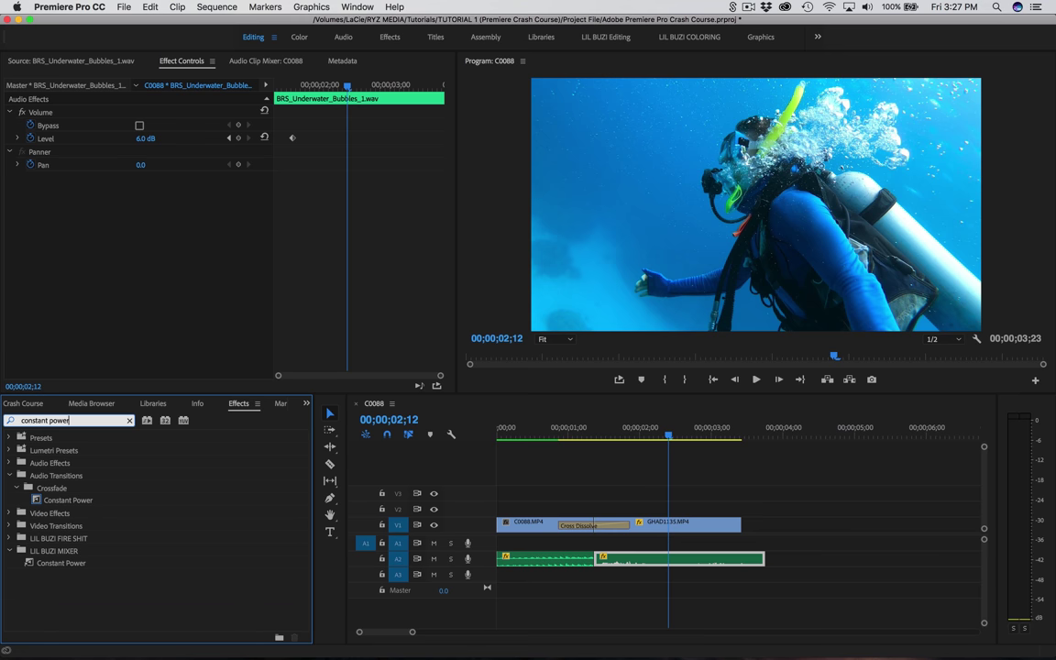
{"action": "left_click", "coordinate": [37, 500]}
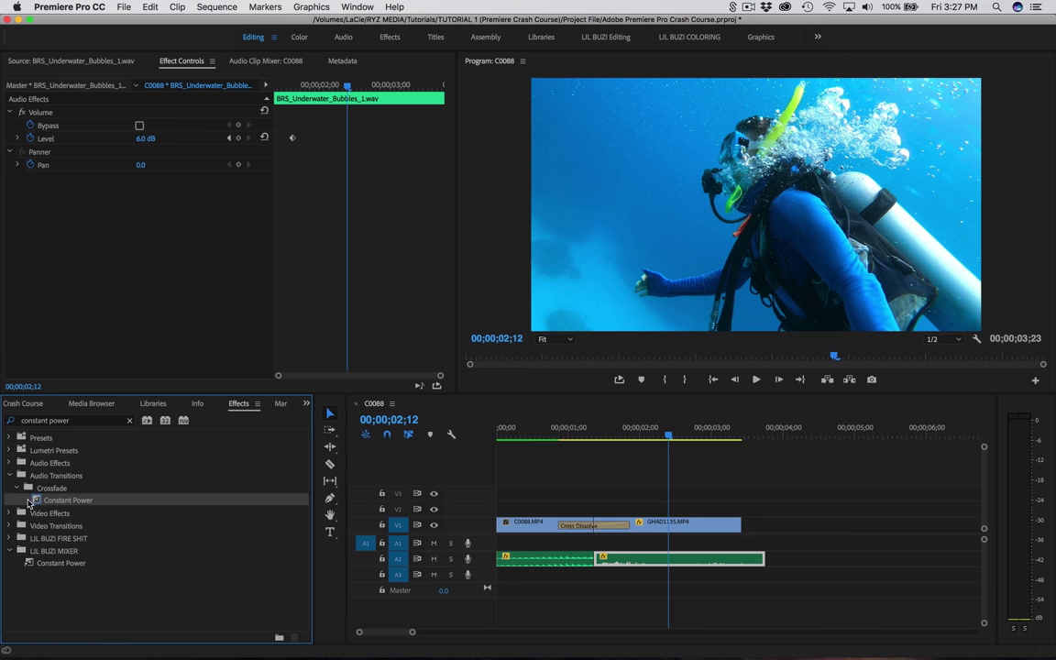
{"action": "left_click_drag", "start_coordinate": [34, 502], "coordinate": [606, 563]}
{"action": "key", "text": "slash"}
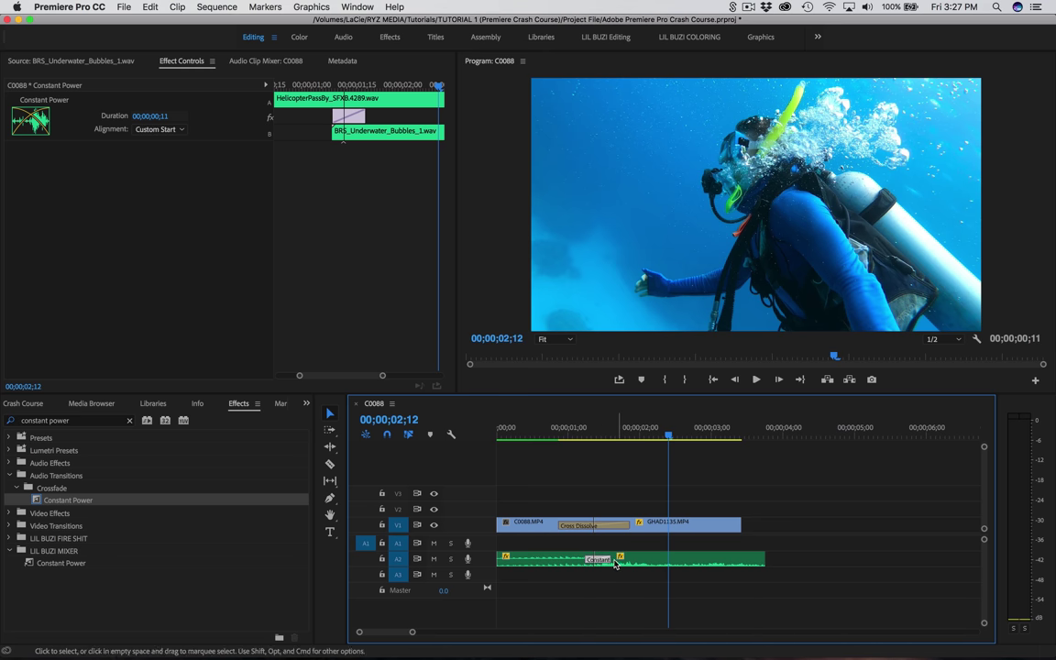
- Play the sequence from the start to review the video and audio transitions
{"action": "key", "text": "Home"}
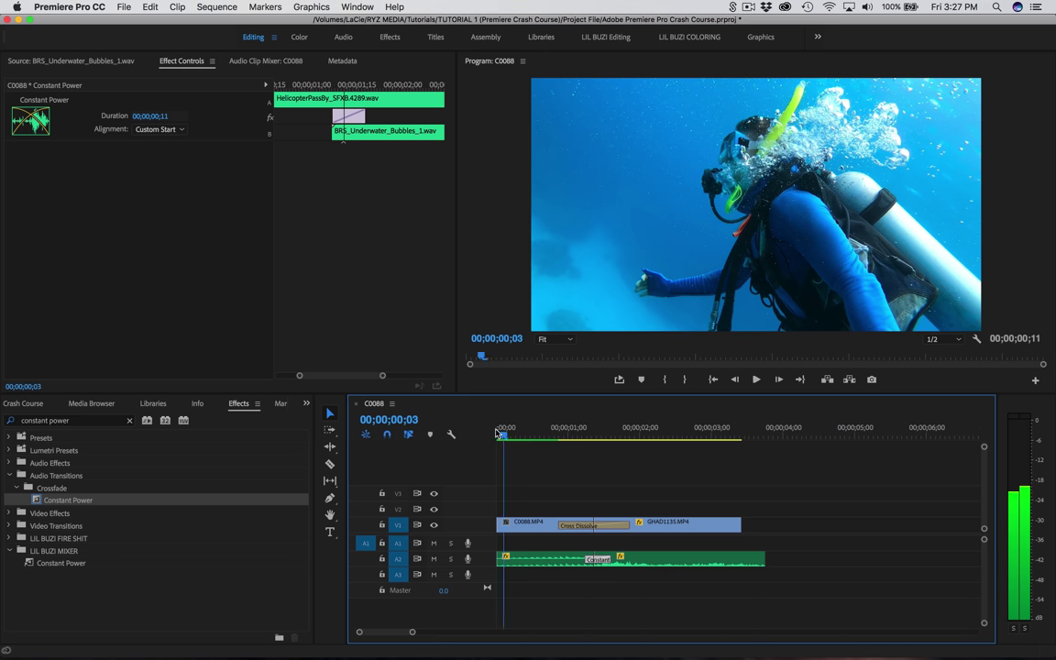
{"action": "key", "text": "space"}
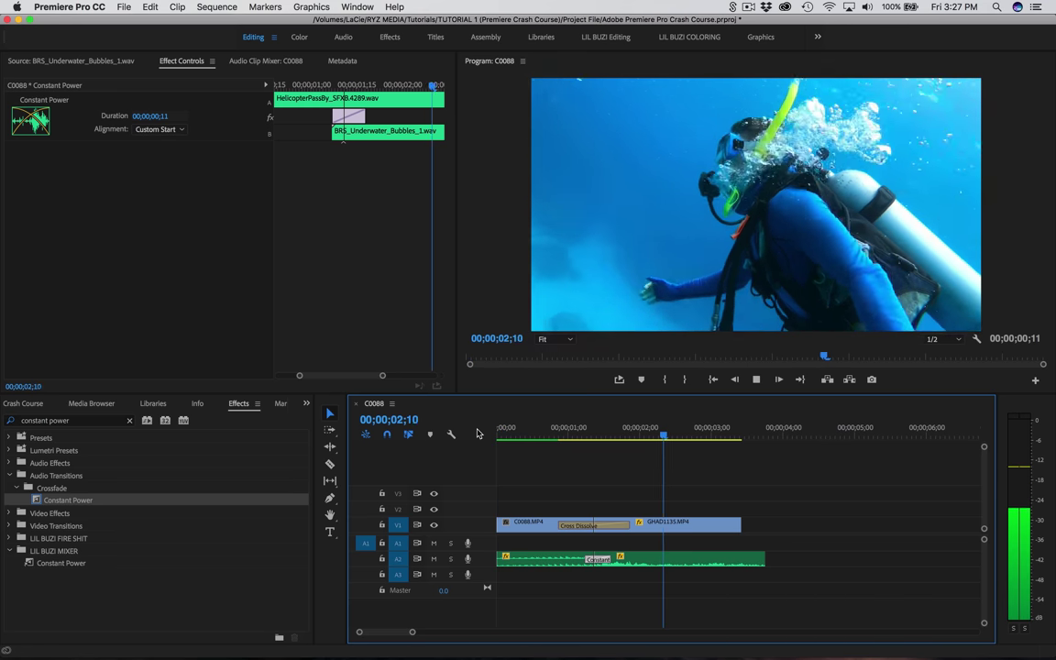
- Extend the end of GHAD1135.MP4 on V1 to line up with the end of the audio on A2
{"action": "key", "text": "space"}
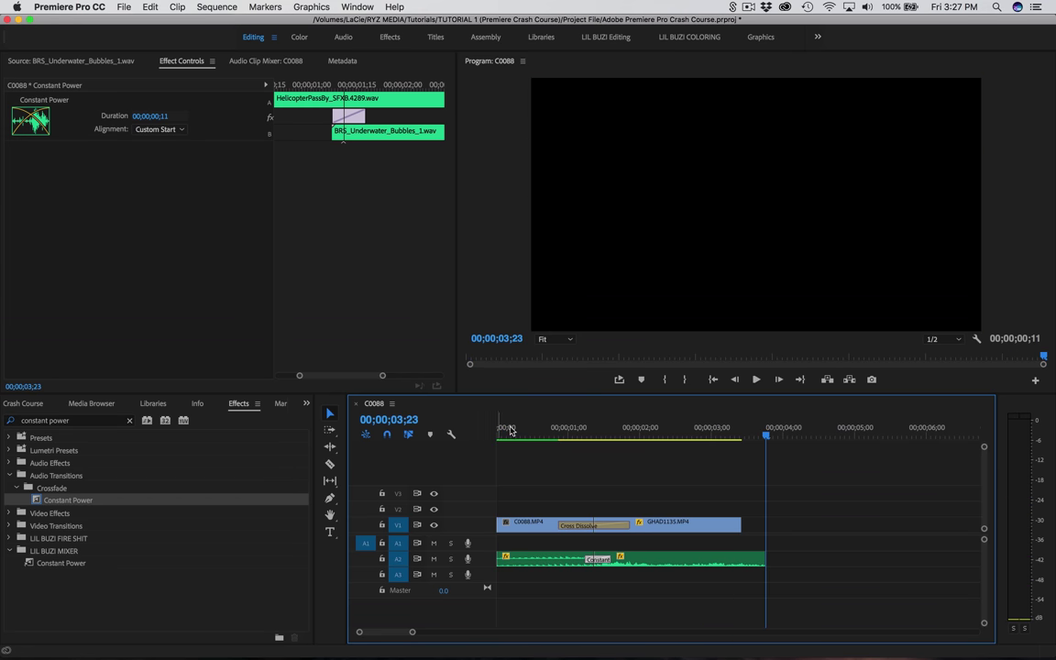
{"action": "left_click_drag", "start_coordinate": [741, 524], "coordinate": [765, 525]}
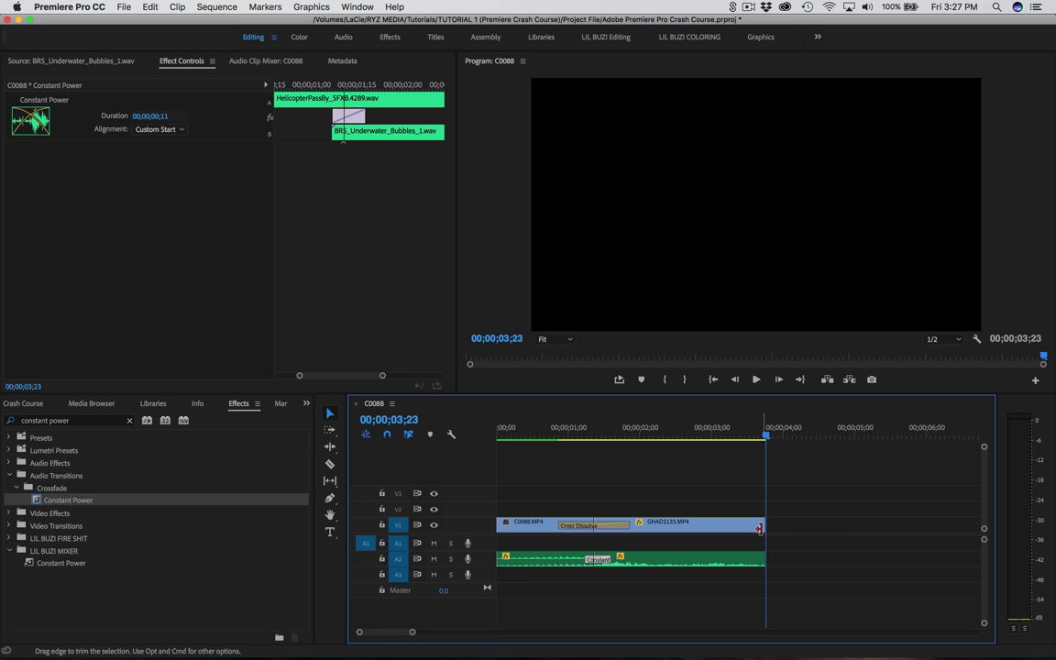
- Mark in and out points around the whole edit and render the sequence from in to out
{"action": "left_click", "coordinate": [568, 427]}
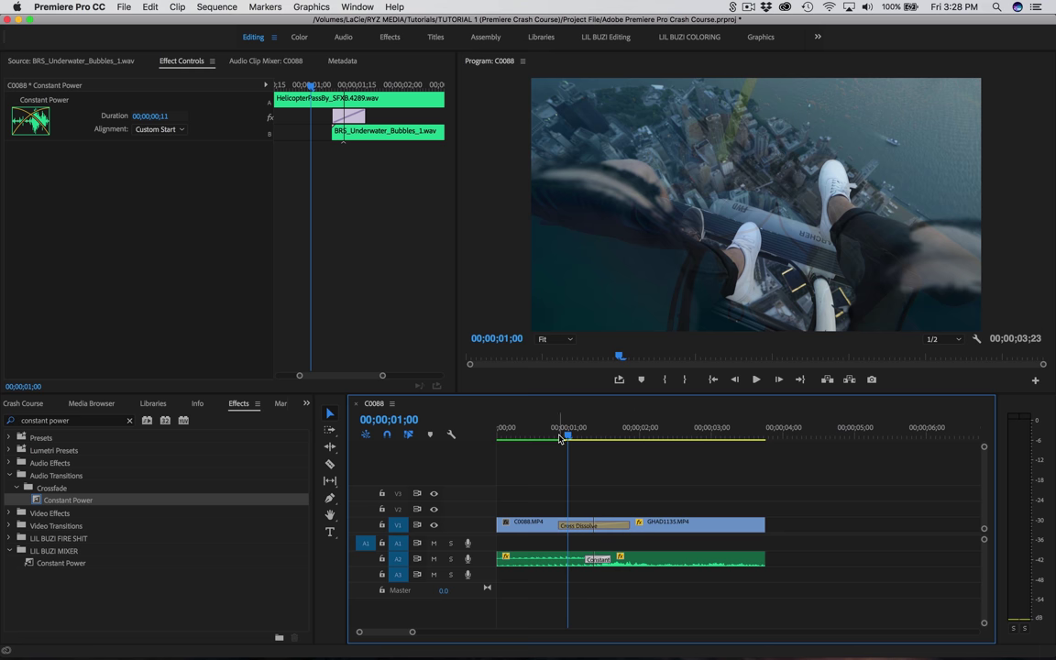
{"action": "left_click", "coordinate": [502, 431]}
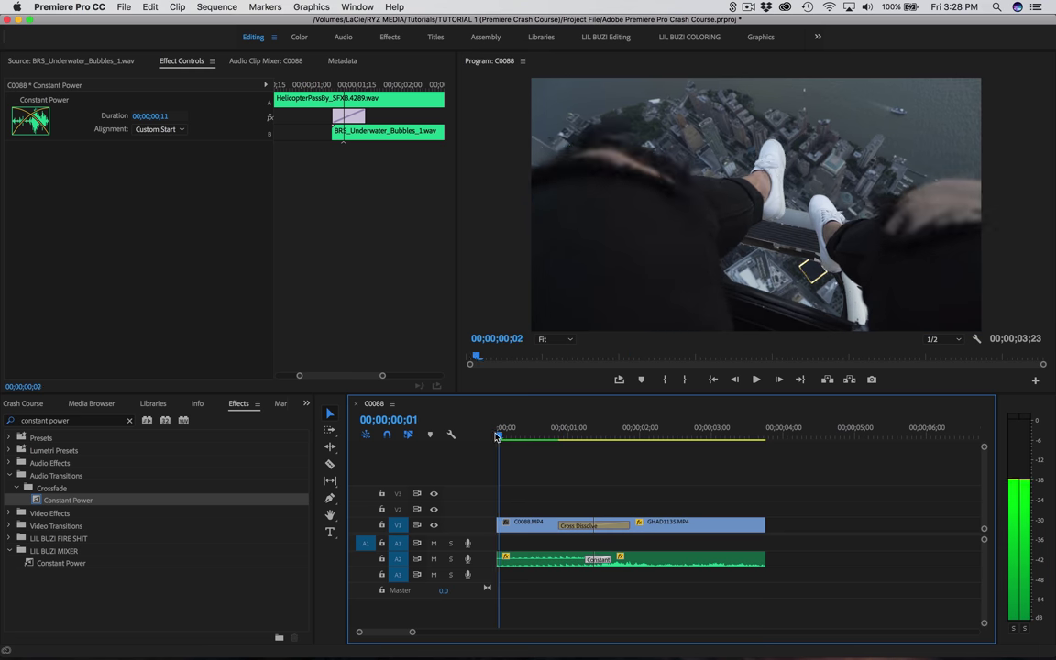
{"action": "left_click", "coordinate": [768, 429]}
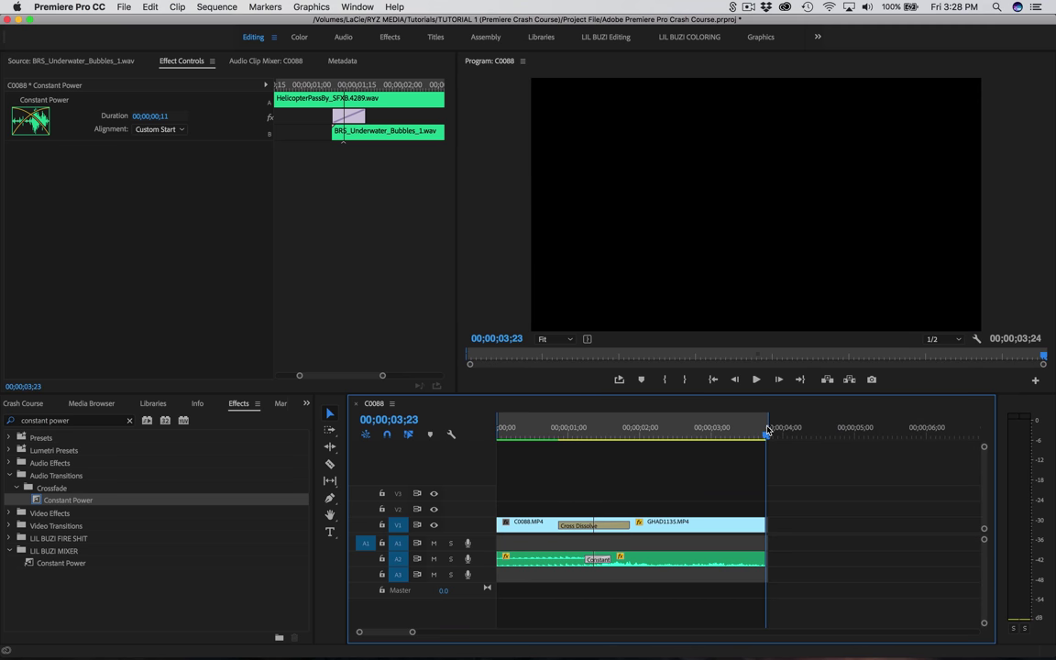
{"action": "left_click", "coordinate": [218, 7]}
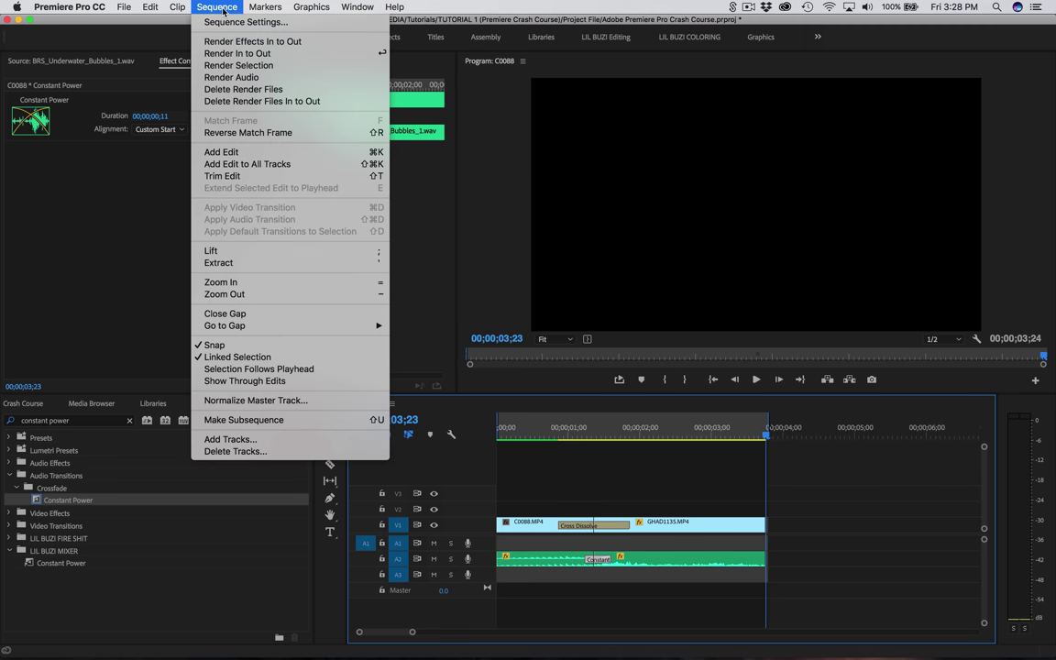
{"action": "left_click", "coordinate": [221, 54]}
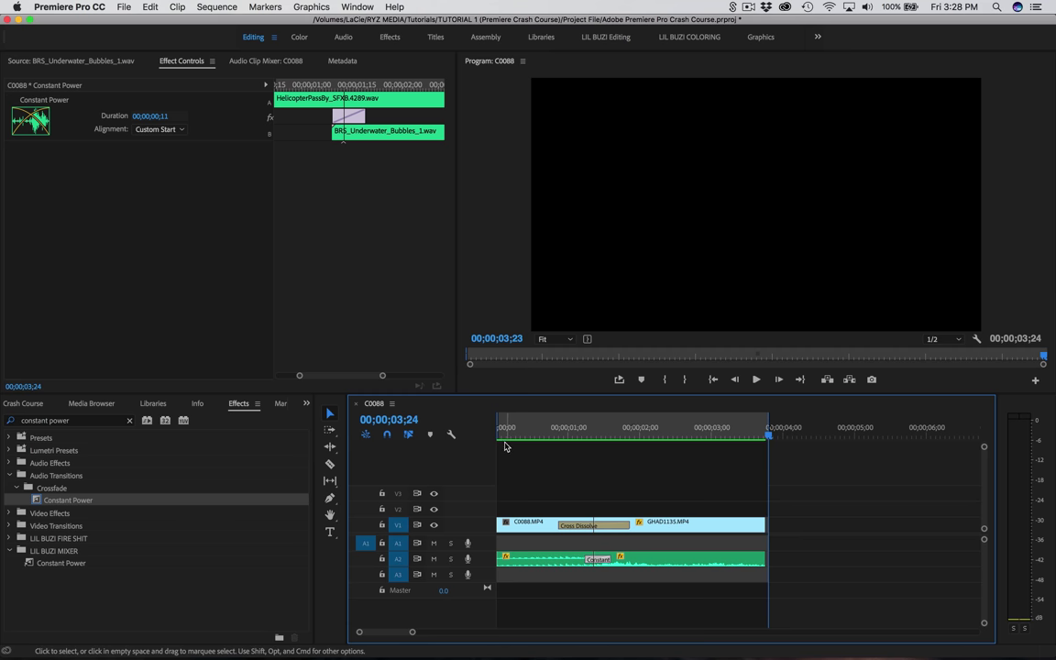
- Split GHAD1135.MP4 on V1 with the Razor tool at about 00;00;02;09 and play across the cut
{"action": "left_click", "coordinate": [649, 428]}
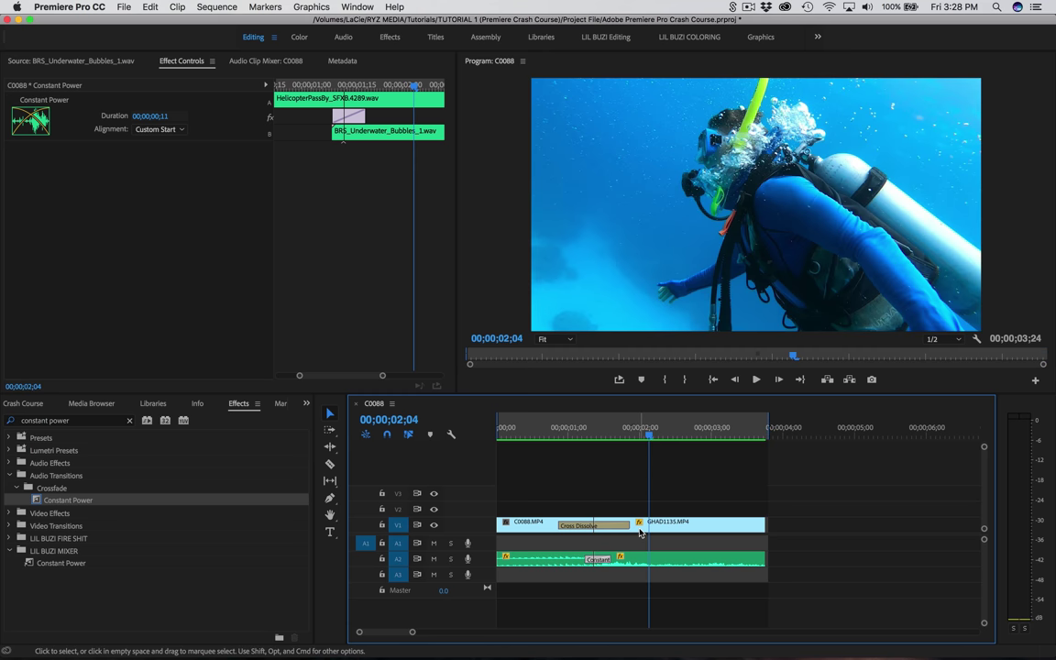
{"action": "key", "text": "c"}
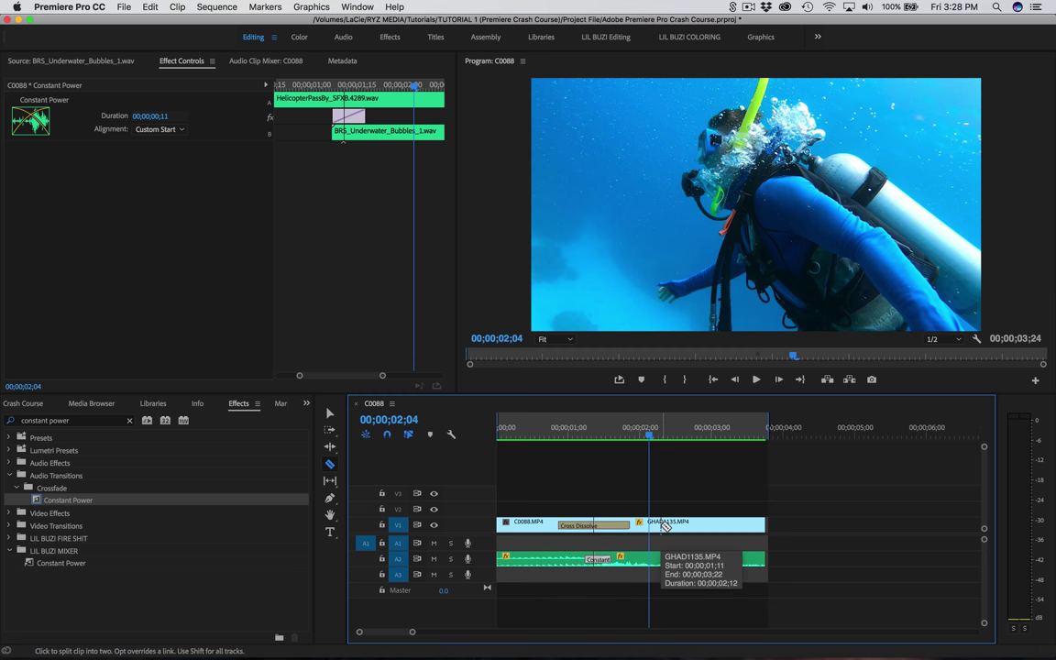
{"action": "left_click", "coordinate": [667, 525]}
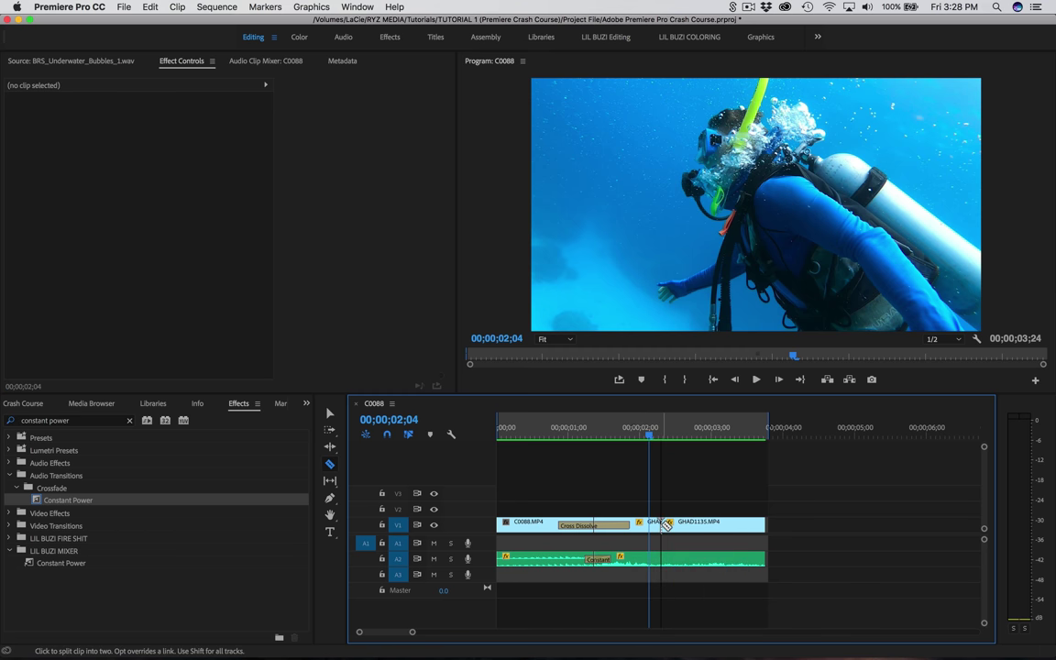
{"action": "key", "text": "v"}
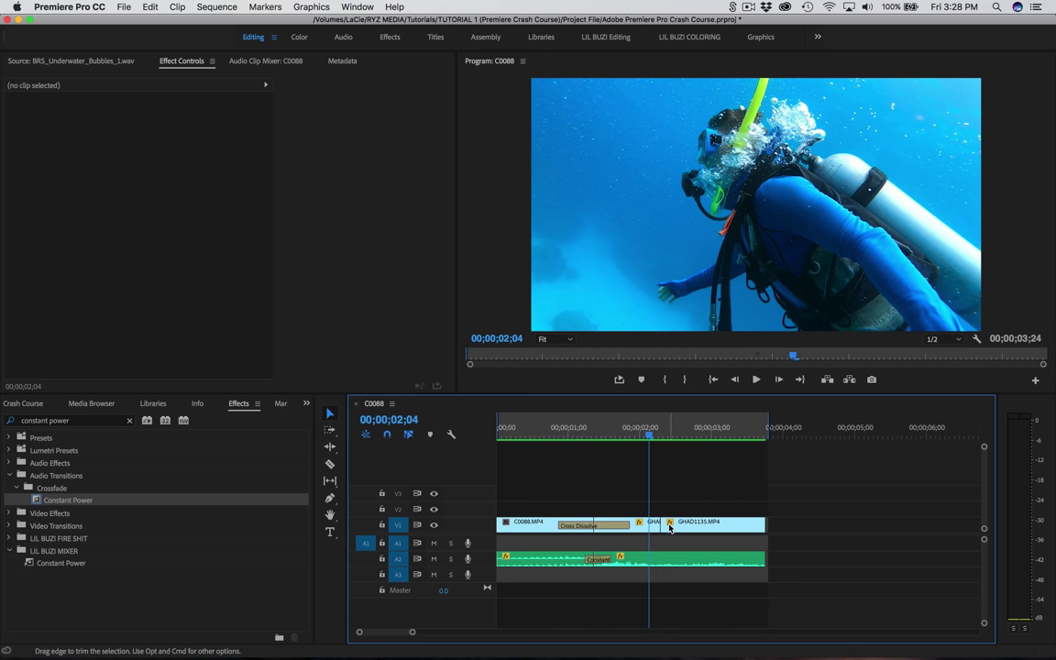
{"action": "key", "text": "space"}
{"action": "key", "text": "space"}
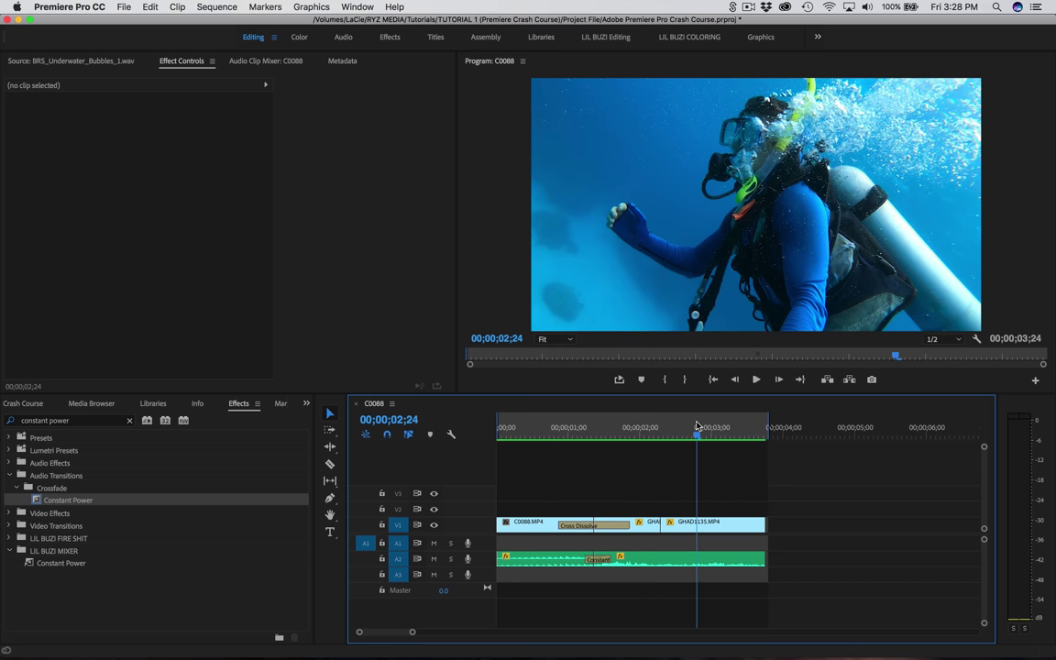
- Set the speed of the second GHAD1135.MP4 segment to 50% and play the slowed footage
{"action": "left_click", "coordinate": [687, 528]}
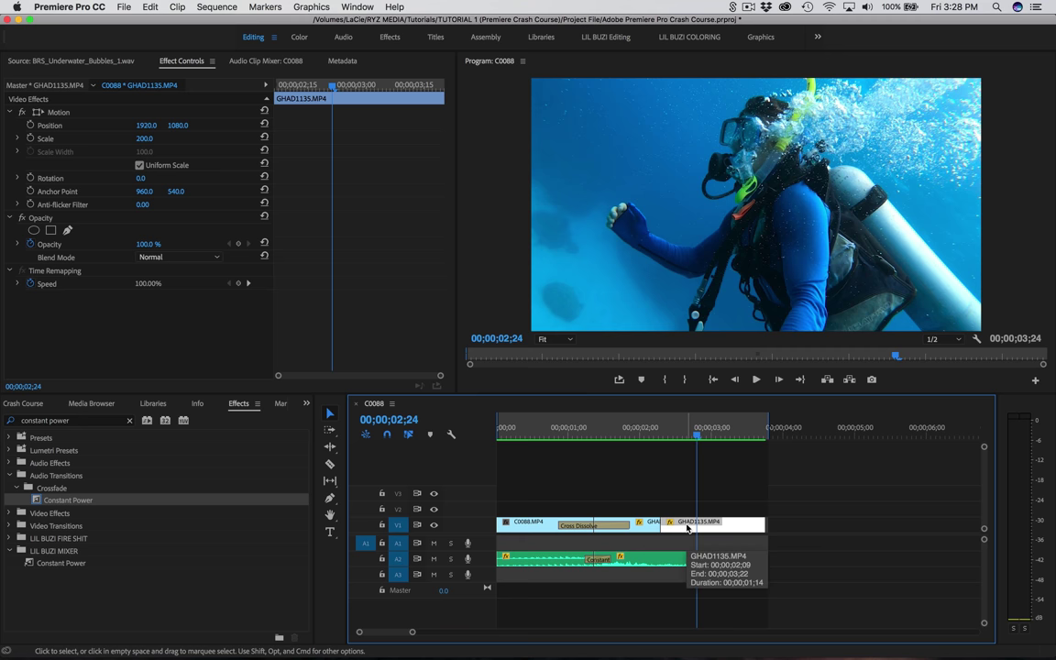
{"action": "right_click", "coordinate": [686, 528]}
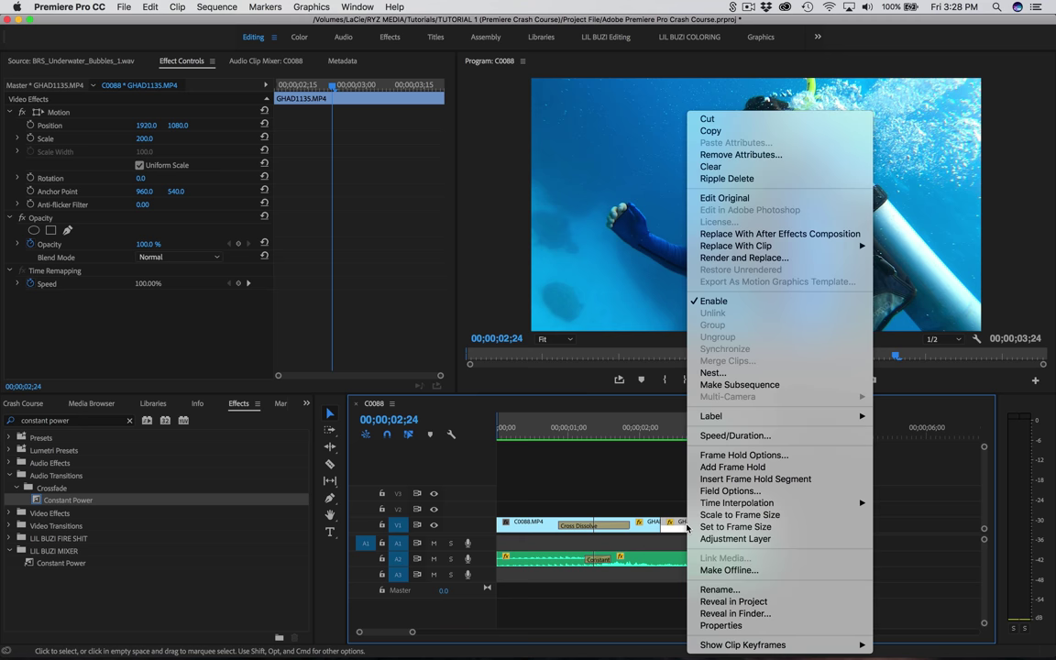
{"action": "left_click", "coordinate": [726, 437]}
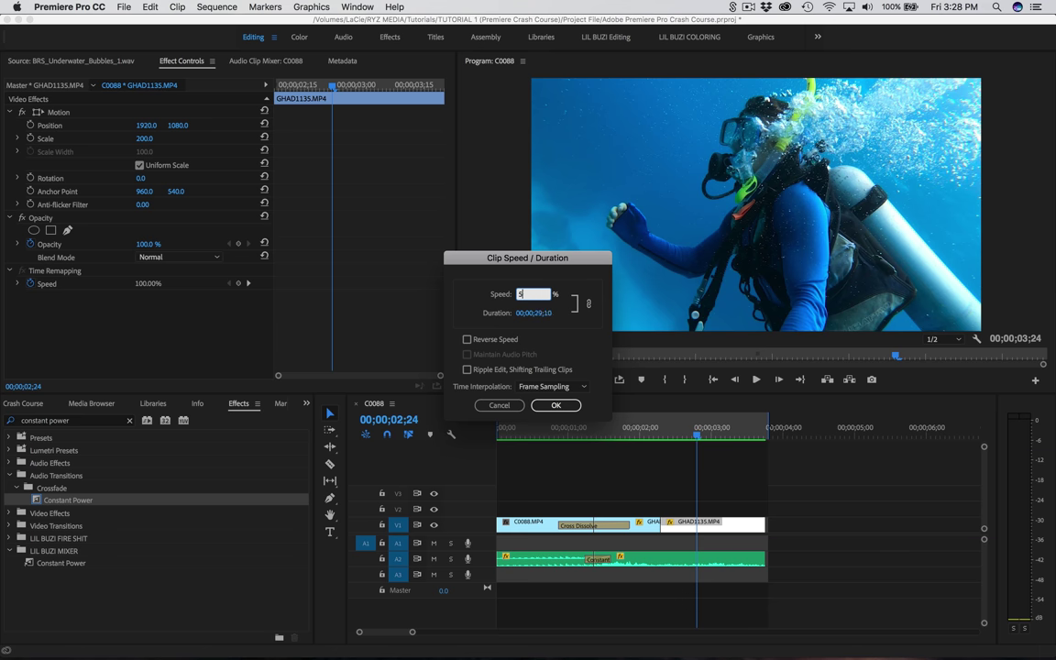
{"action": "key", "text": "Return"}
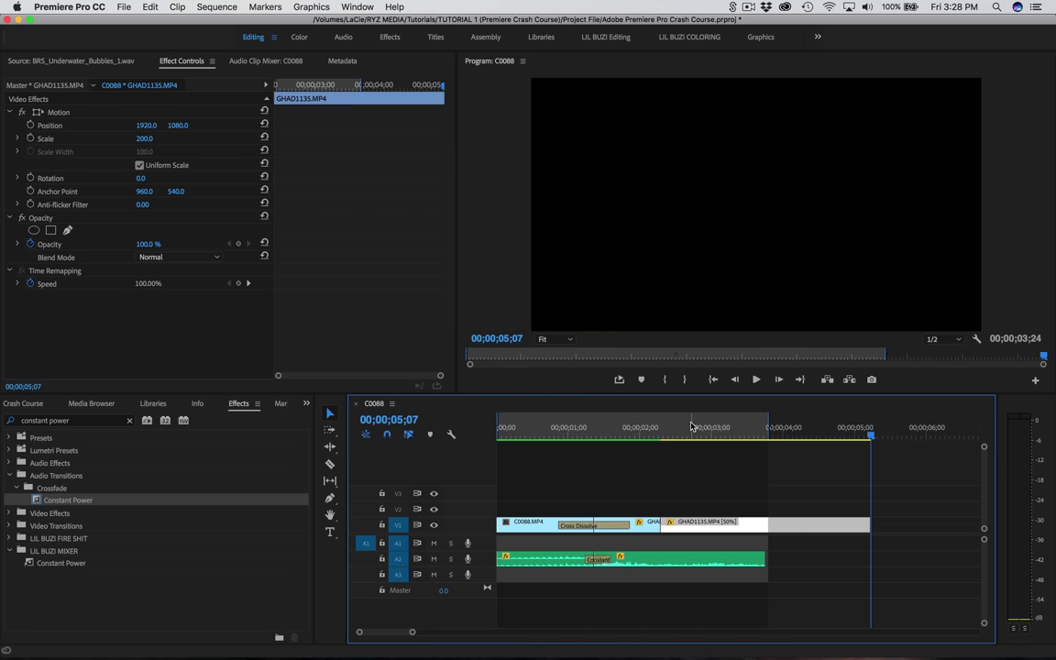
{"action": "left_click", "coordinate": [589, 434]}
{"action": "key", "text": "space"}
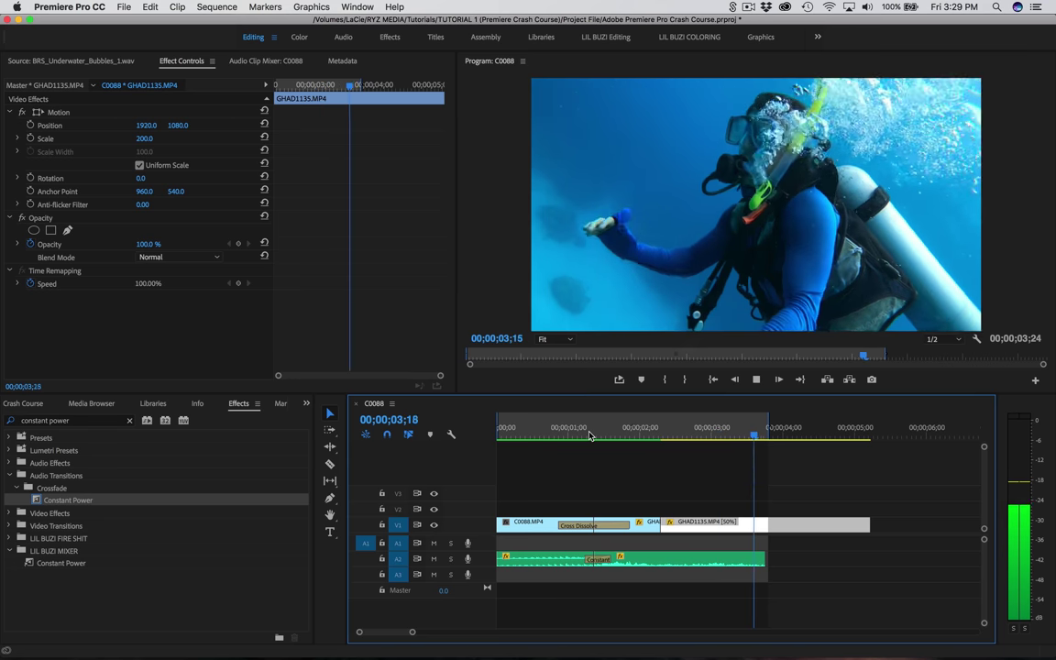
{"action": "left_click", "coordinate": [671, 437]}
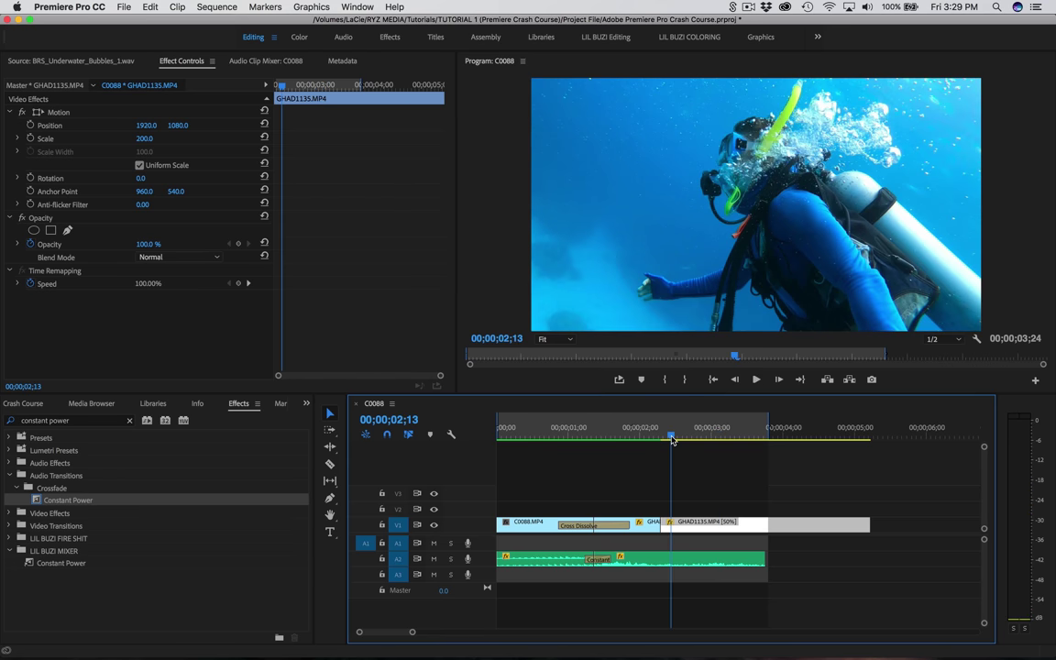
- Try the second GHAD1135.MP4 segment at 25% speed, play it, and undo that speed change
{"action": "right_click", "coordinate": [684, 525]}
{"action": "left_click", "coordinate": [703, 438]}
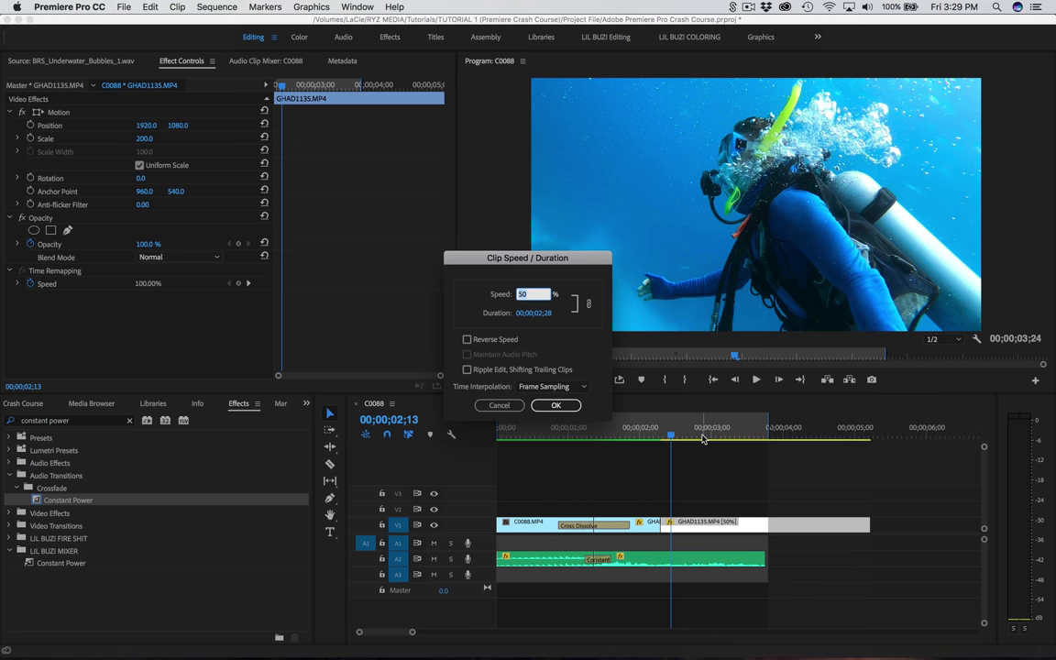
{"action": "key", "text": "Return"}
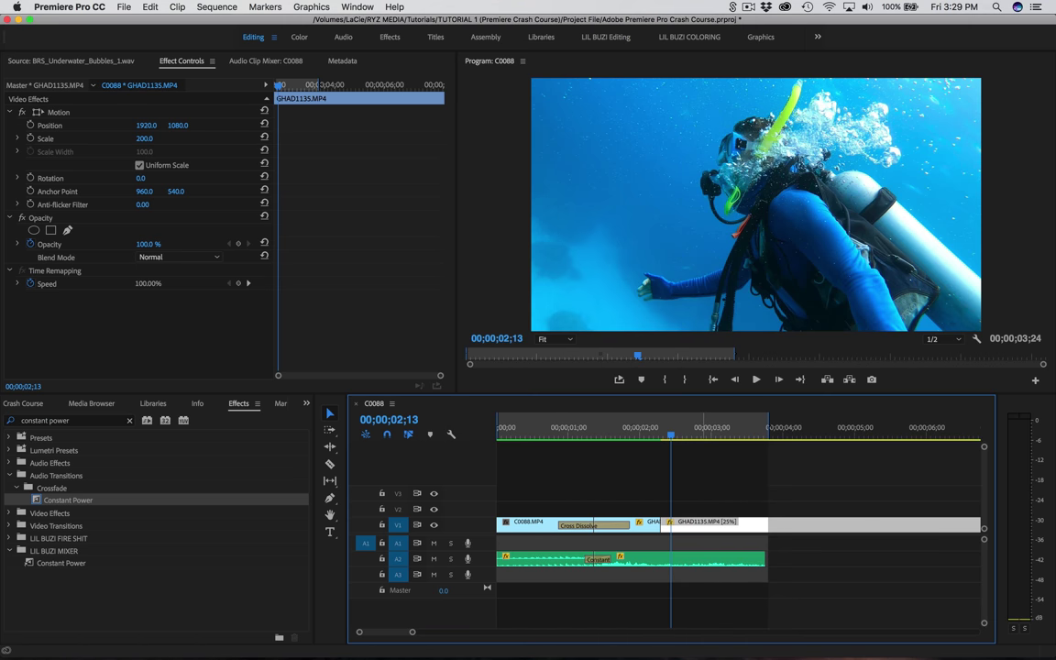
{"action": "left_click_drag", "start_coordinate": [413, 631], "coordinate": [428, 631]}
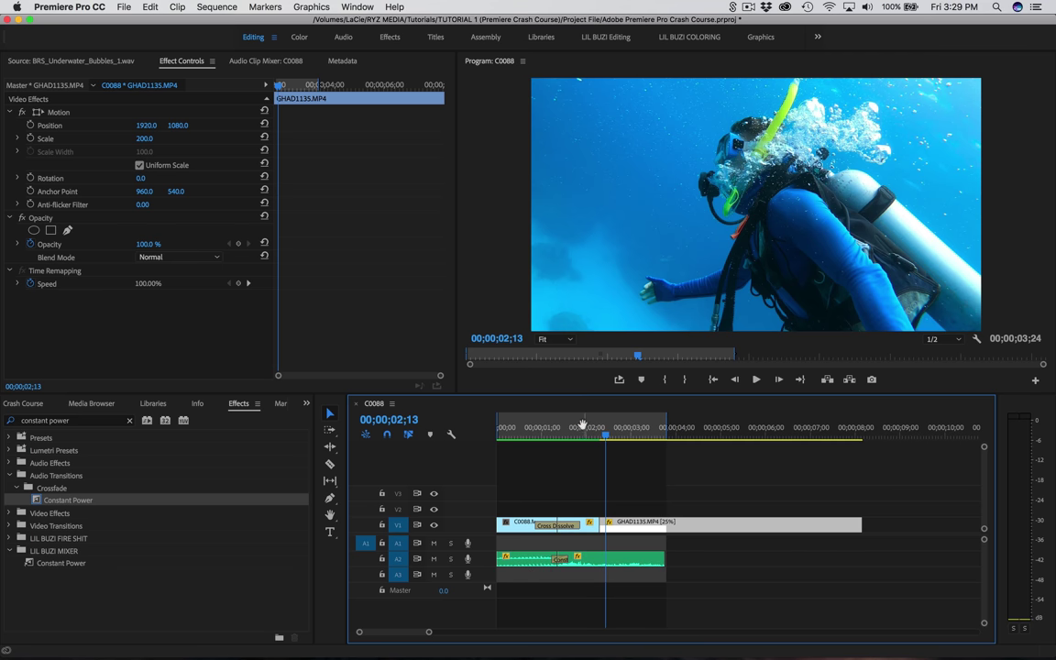
{"action": "left_click", "coordinate": [582, 428]}
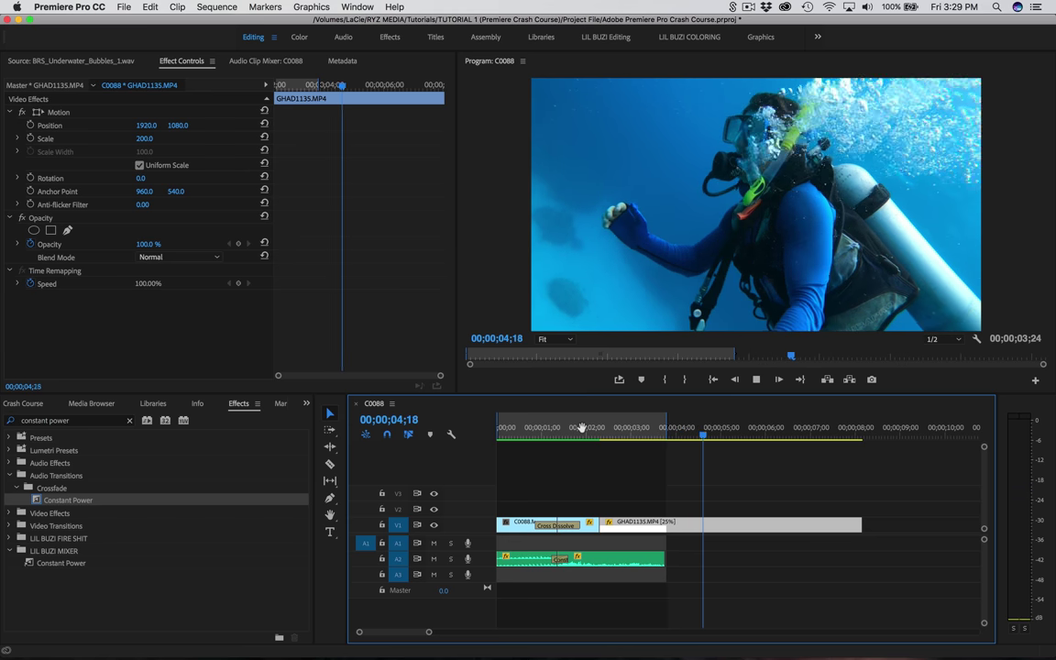
{"action": "key", "text": "space"}
{"action": "key", "text": "super+z"}
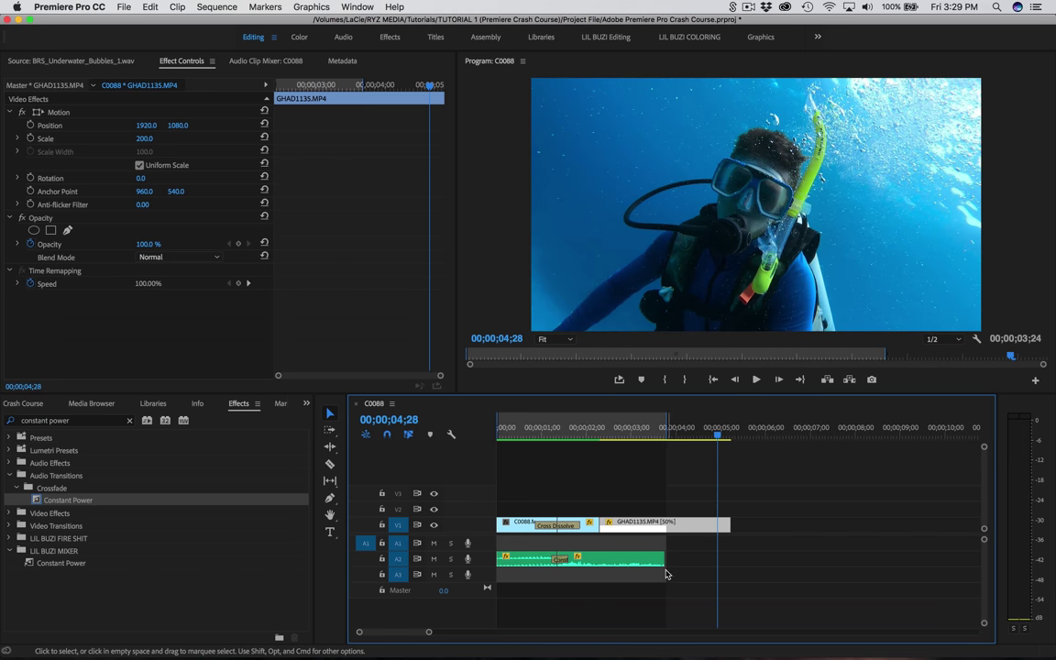
- Extend the underwater bubbles audio and the out point to the end of the slowed GHAD1135.MP4 segment, playing the slow-motion part
{"action": "left_click_drag", "start_coordinate": [665, 561], "coordinate": [732, 563]}
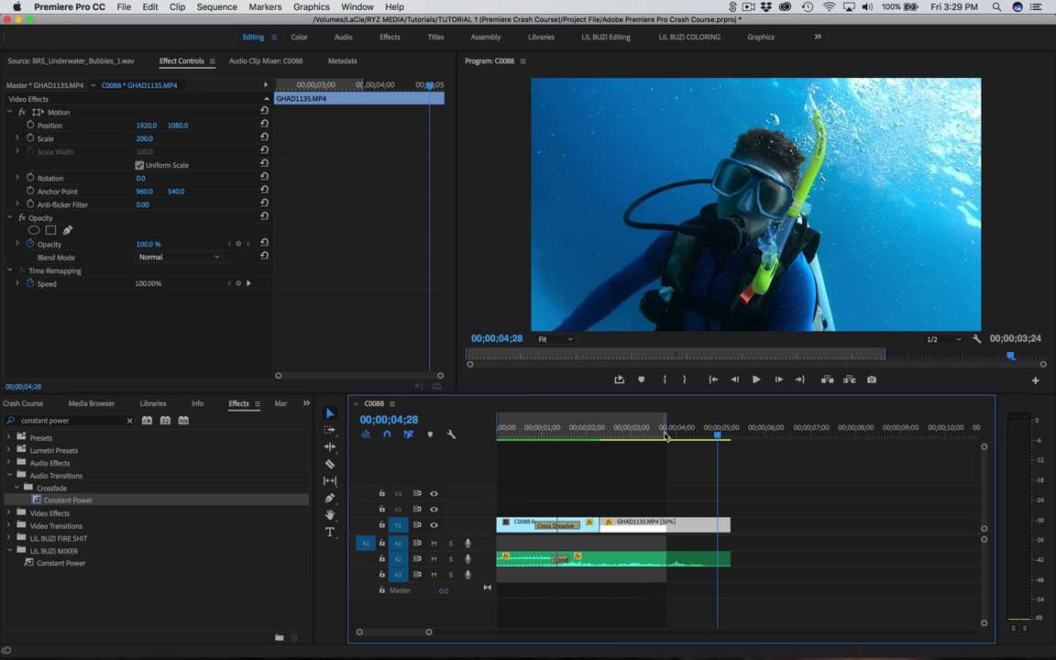
{"action": "left_click_drag", "start_coordinate": [666, 431], "coordinate": [730, 431]}
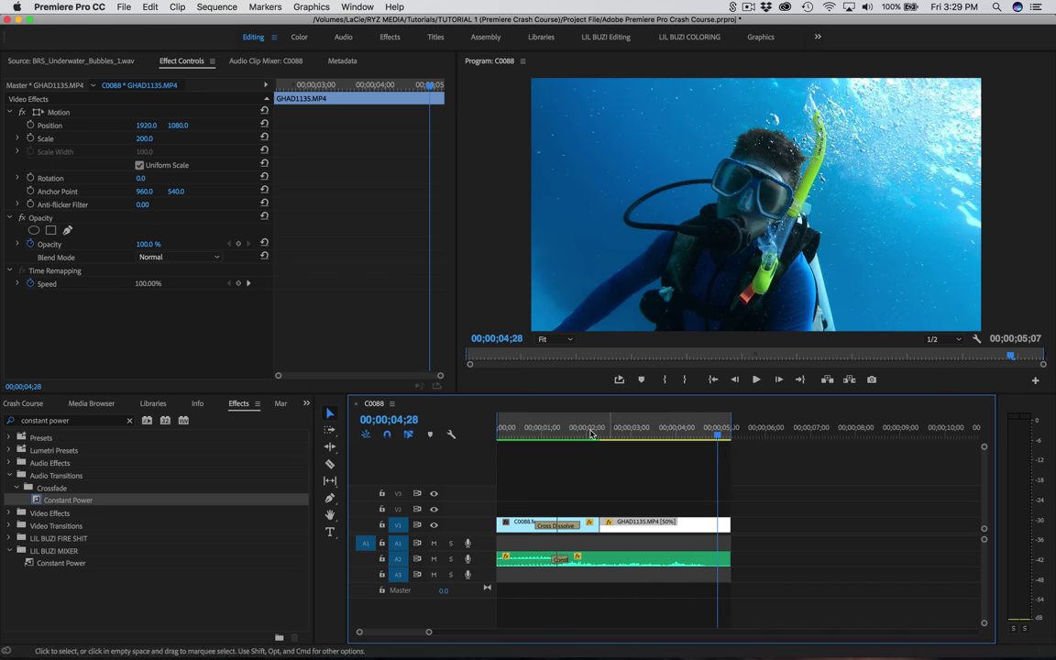
{"action": "left_click", "coordinate": [576, 431]}
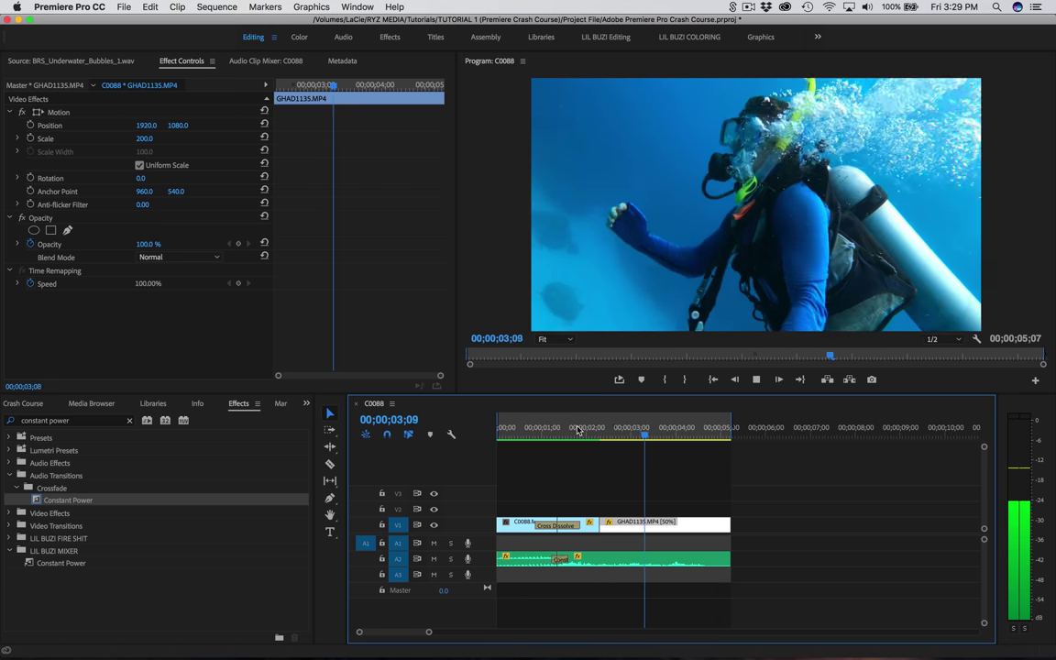
{"action": "key", "text": "space"}
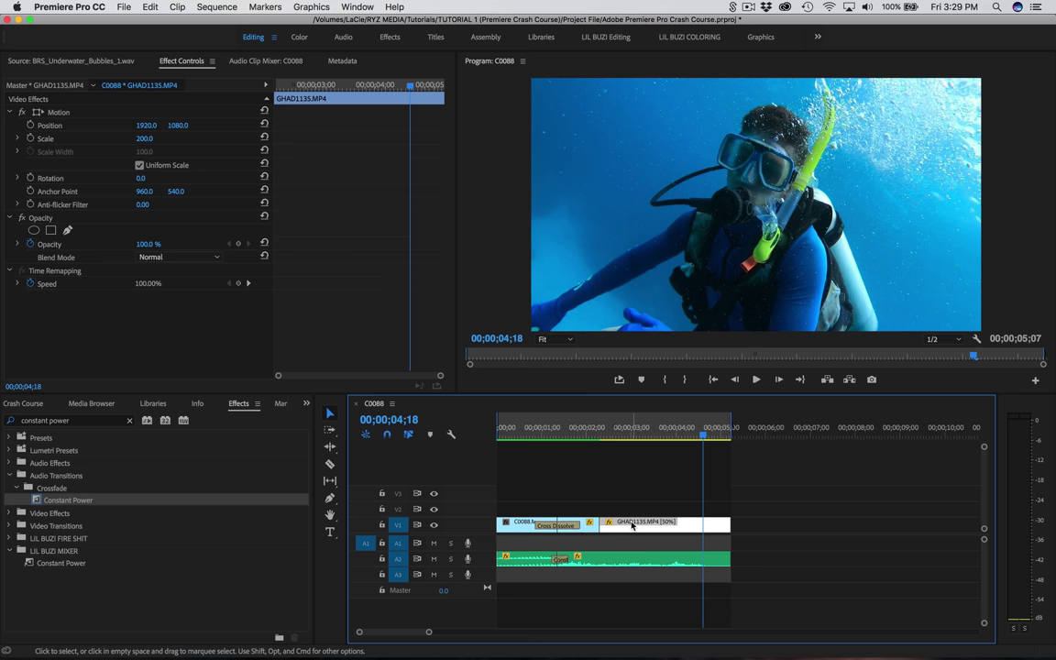